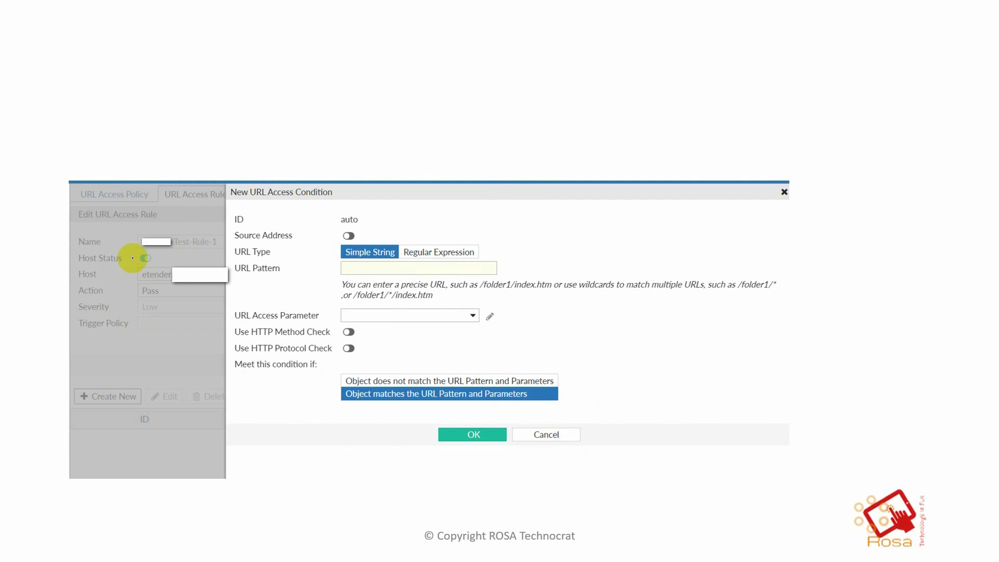
# On the New URL Access Condition slide, mark the rule settings, Create New, the URL Type options and URL Access Parameter with the pen
pyautogui.moveTo(135, 243)
pyautogui.mouseDown()
pyautogui.moveTo(97, 231)
pyautogui.moveTo(74, 241)
pyautogui.moveTo(71, 332)
pyautogui.moveTo(162, 338)
pyautogui.mouseUp()
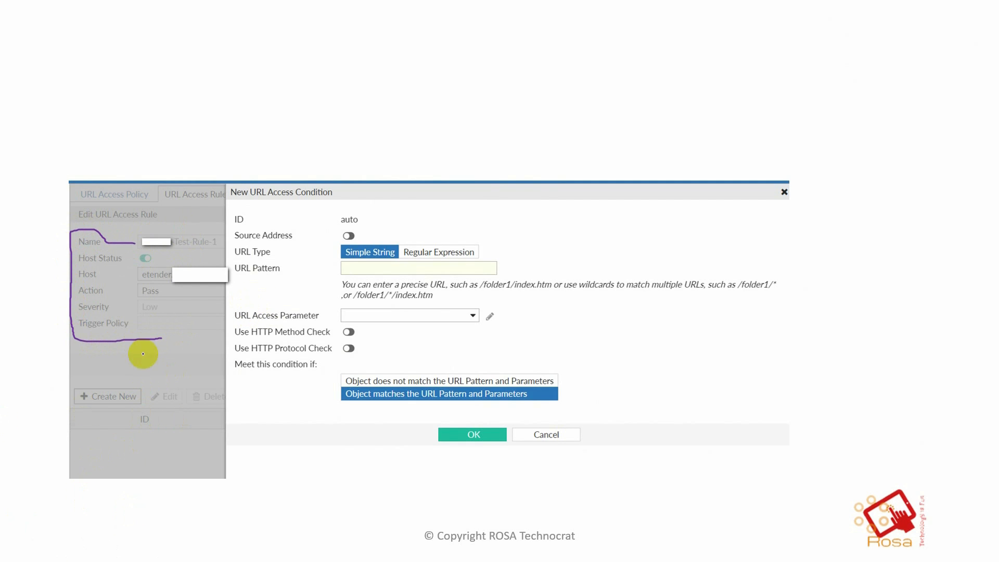
pyautogui.moveTo(106, 388)
pyautogui.mouseDown()
pyautogui.moveTo(75, 387)
pyautogui.moveTo(120, 416)
pyautogui.moveTo(155, 391)
pyautogui.moveTo(89, 379)
pyautogui.moveTo(81, 389)
pyautogui.mouseUp()
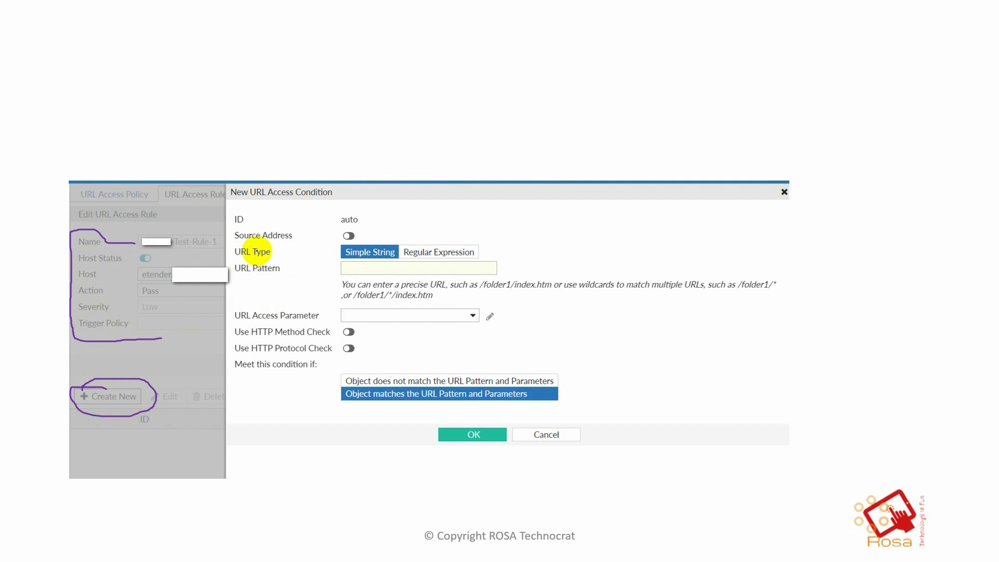
pyautogui.moveTo(234, 257)
pyautogui.mouseDown()
pyautogui.moveTo(329, 257)
pyautogui.moveTo(520, 213)
pyautogui.mouseUp()
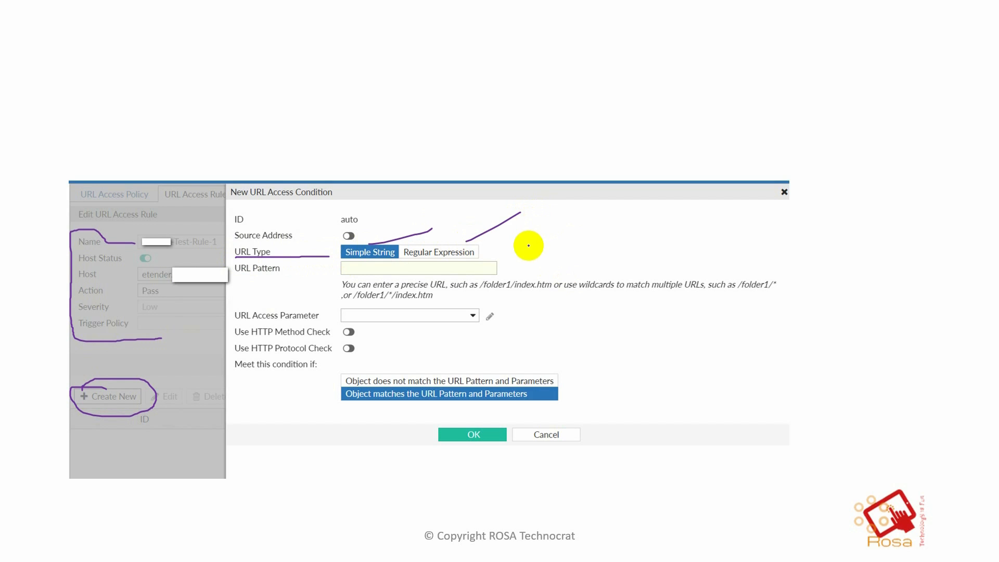
pyautogui.moveTo(248, 308)
pyautogui.mouseDown()
pyautogui.moveTo(231, 323)
pyautogui.moveTo(494, 322)
pyautogui.moveTo(458, 305)
pyautogui.moveTo(233, 308)
pyautogui.mouseUp()
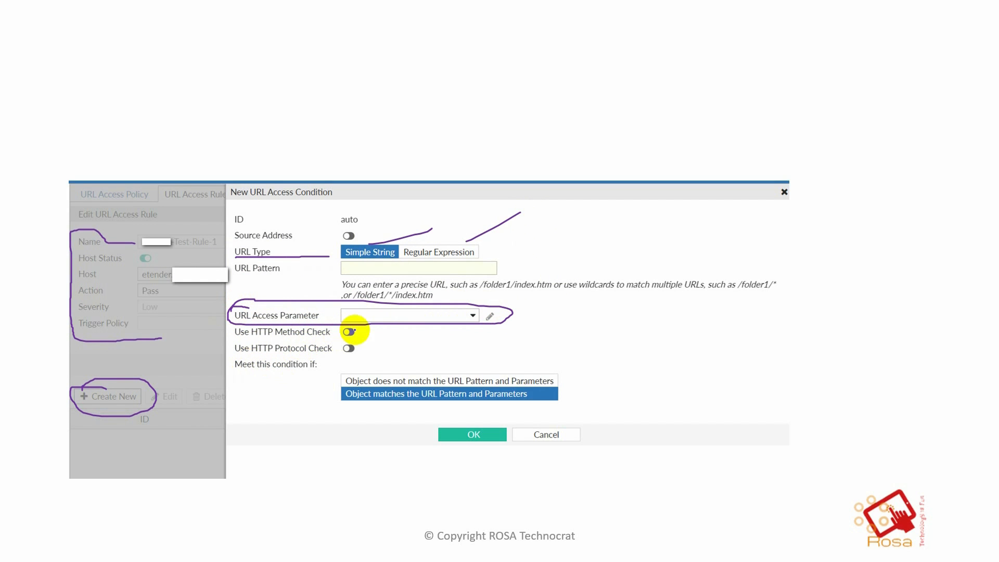
# Handwrite "Get" beside Use HTTP Method Check, underline "Meet this condition if" and tick both match options
pyautogui.moveTo(364, 333); pyautogui.dragTo(398, 334)
pyautogui.moveTo(409, 344)
pyautogui.mouseDown()
pyautogui.moveTo(415, 334)
pyautogui.moveTo(470, 350)
pyautogui.moveTo(480, 334)
pyautogui.mouseUp()
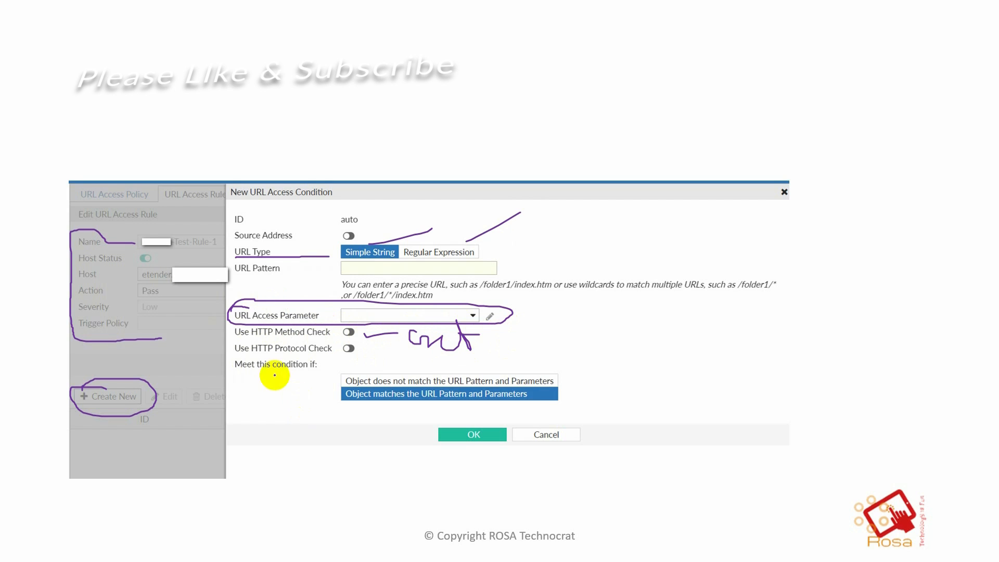
pyautogui.moveTo(242, 371); pyautogui.dragTo(317, 371)
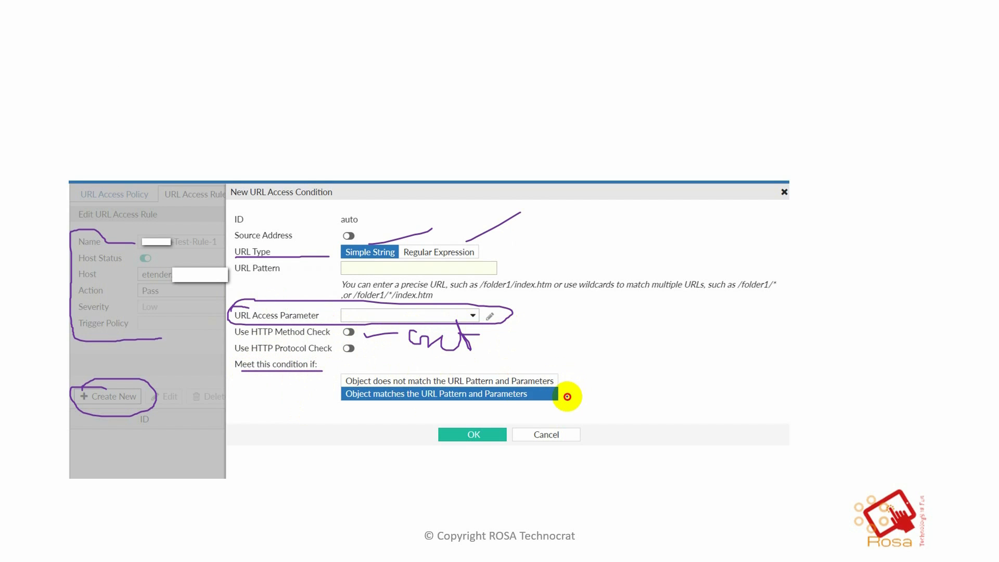
pyautogui.moveTo(567, 393)
pyautogui.mouseDown()
pyautogui.moveTo(591, 384)
pyautogui.moveTo(573, 383)
pyautogui.moveTo(603, 345)
pyautogui.mouseUp()
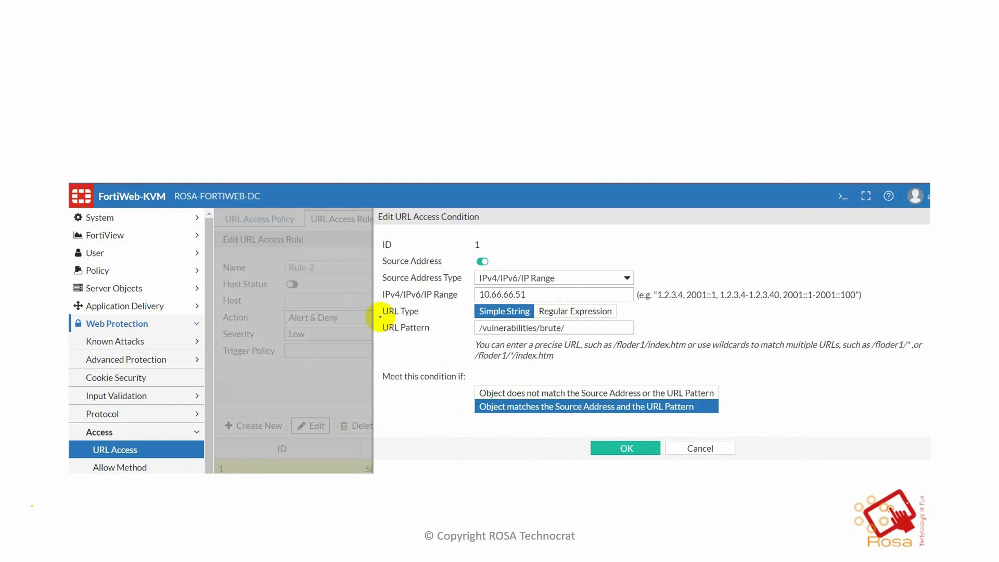
# On the Edit URL Access Condition slide, mark the IP range, URL Type, /vulnerabilities/brute/ pattern and selected match option with the pen
pyautogui.moveTo(385, 315); pyautogui.dragTo(471, 315)
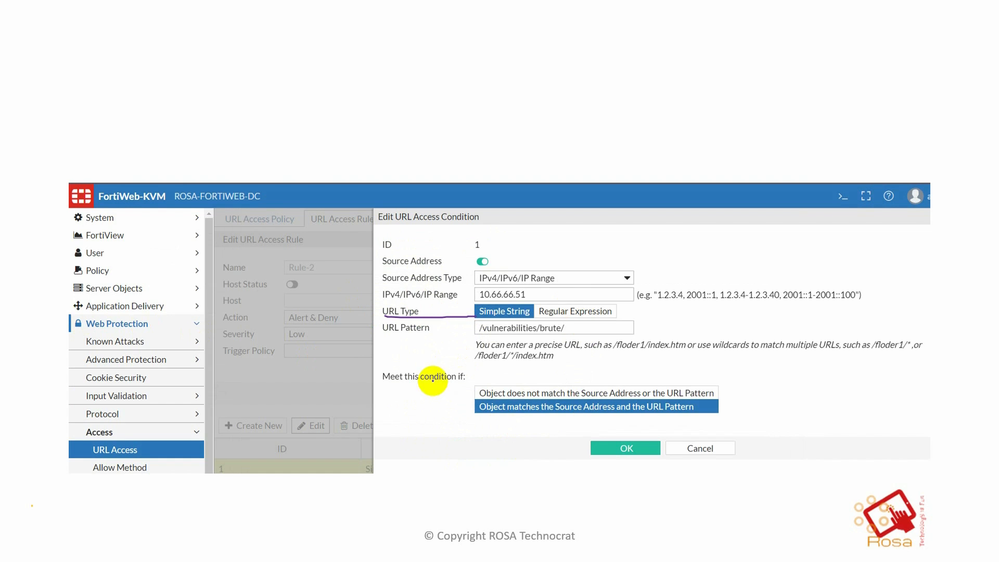
pyautogui.moveTo(381, 337)
pyautogui.mouseDown()
pyautogui.moveTo(457, 337)
pyautogui.moveTo(476, 321)
pyautogui.moveTo(513, 341)
pyautogui.moveTo(583, 332)
pyautogui.moveTo(500, 323)
pyautogui.mouseUp()
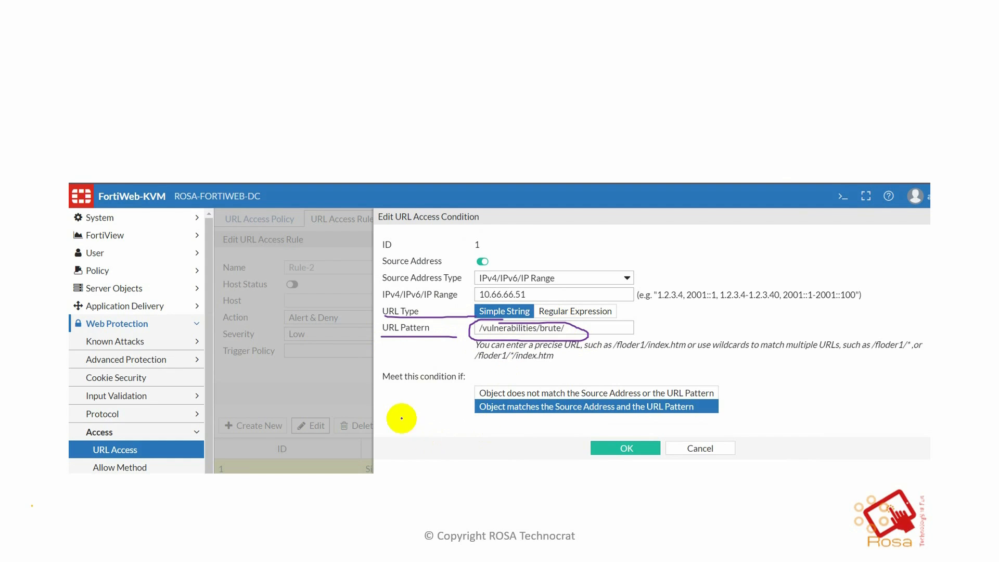
pyautogui.moveTo(479, 416); pyautogui.dragTo(698, 417)
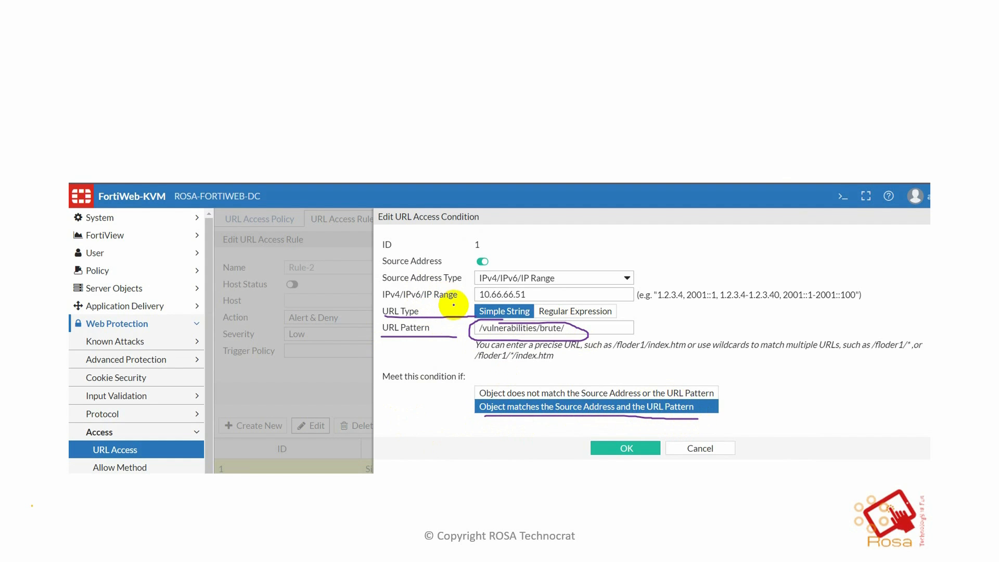
pyautogui.moveTo(453, 301); pyautogui.dragTo(470, 291)
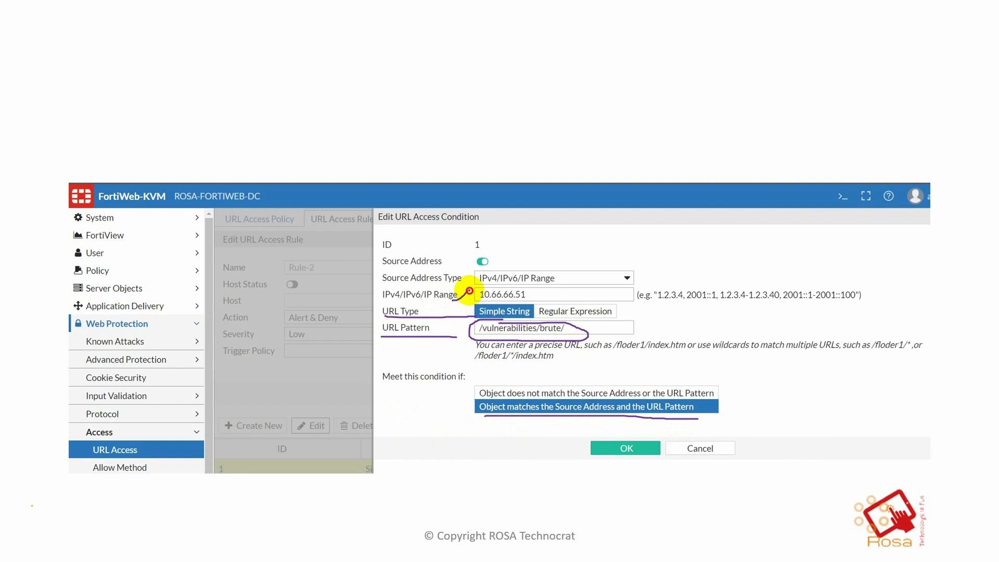
pyautogui.moveTo(604, 341); pyautogui.dragTo(676, 315)
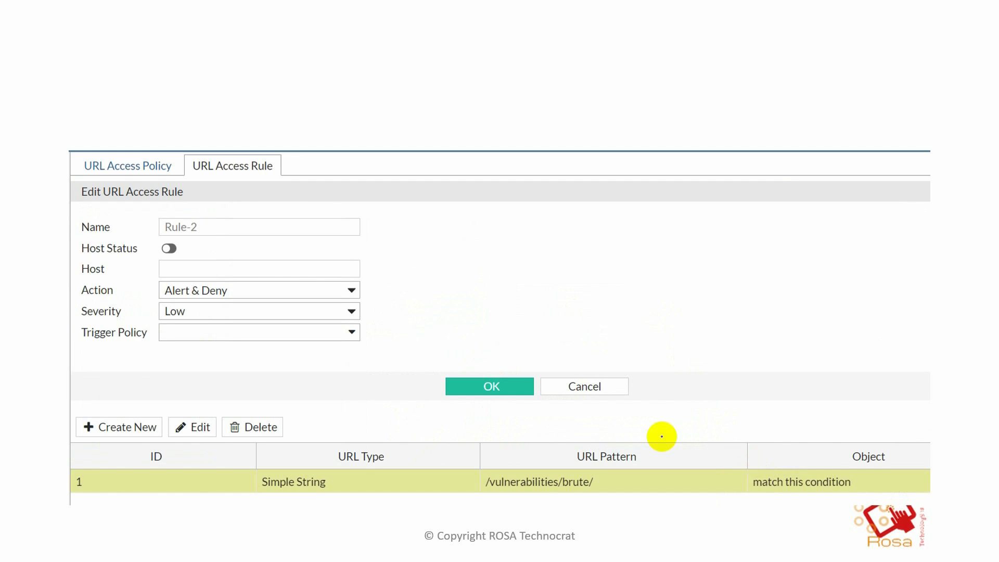
# On the Rule-2 slide, circle the Alert & Deny action, underline the condition row and draw a cross beside the action
pyautogui.moveTo(254, 286); pyautogui.dragTo(317, 273)
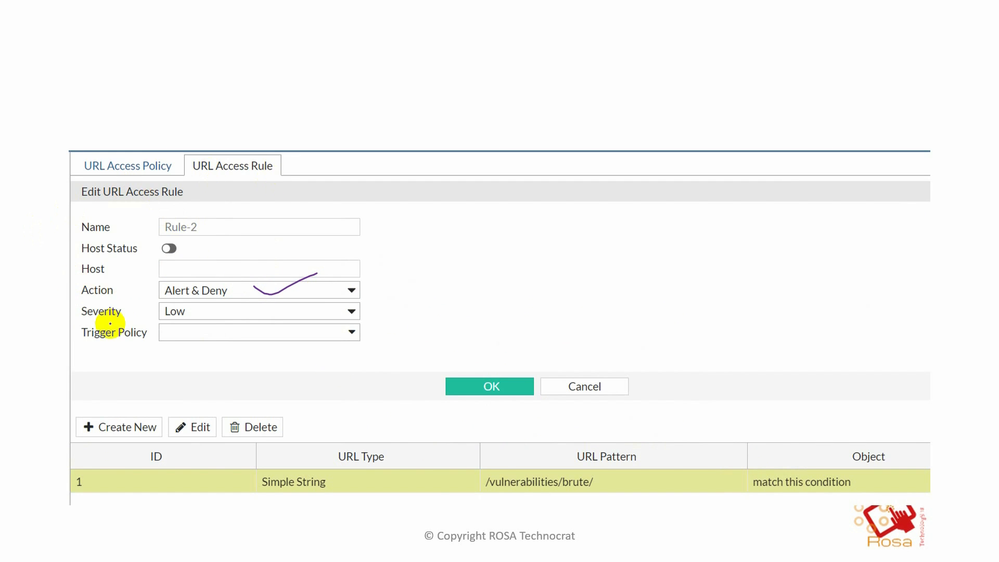
pyautogui.moveTo(122, 285)
pyautogui.mouseDown()
pyautogui.moveTo(76, 286)
pyautogui.moveTo(361, 306)
pyautogui.moveTo(384, 281)
pyautogui.moveTo(112, 283)
pyautogui.mouseUp()
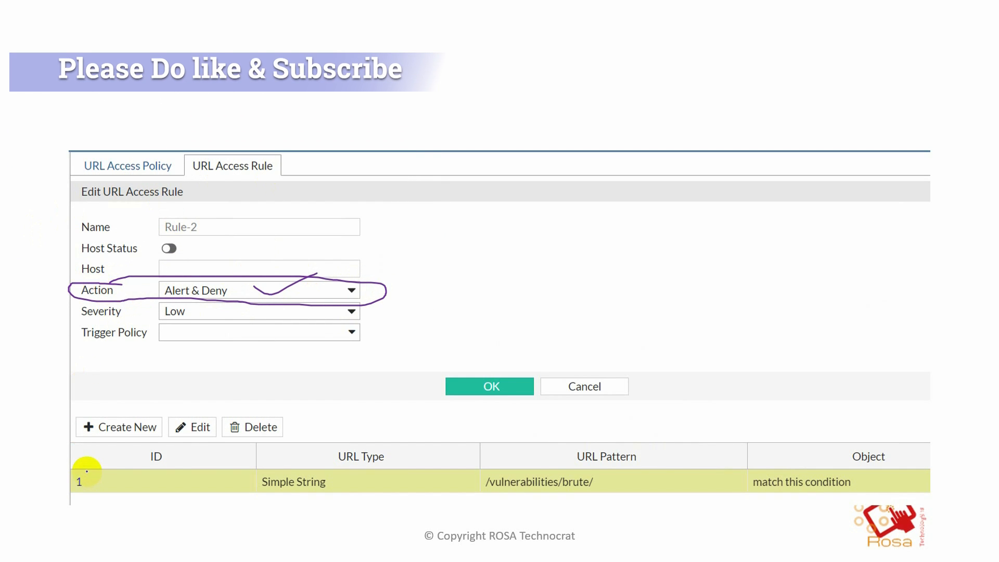
pyautogui.moveTo(69, 482)
pyautogui.mouseDown()
pyautogui.moveTo(468, 499)
pyautogui.moveTo(804, 493)
pyautogui.mouseUp()
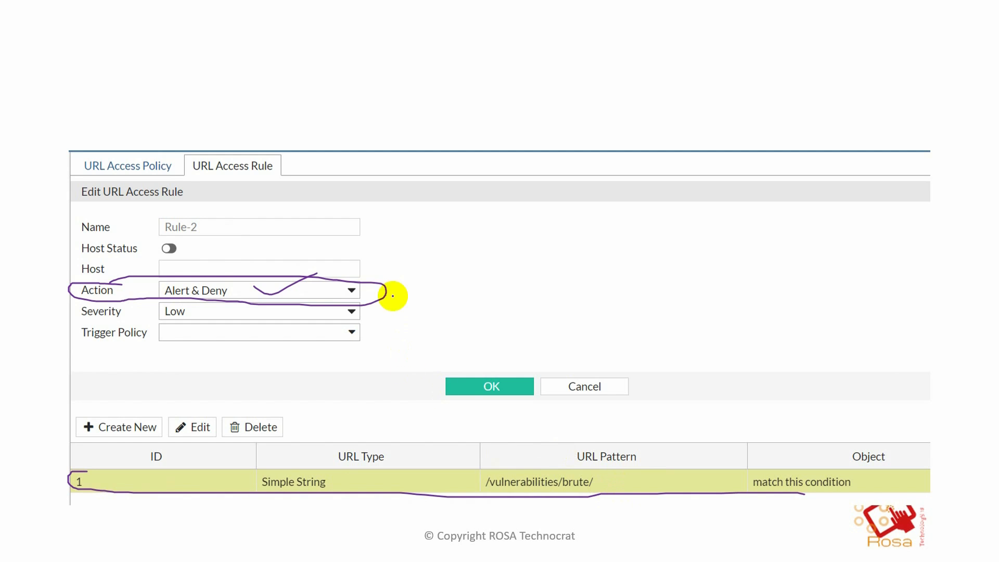
pyautogui.moveTo(390, 290); pyautogui.dragTo(490, 309)
pyautogui.moveTo(468, 258); pyautogui.dragTo(407, 362)
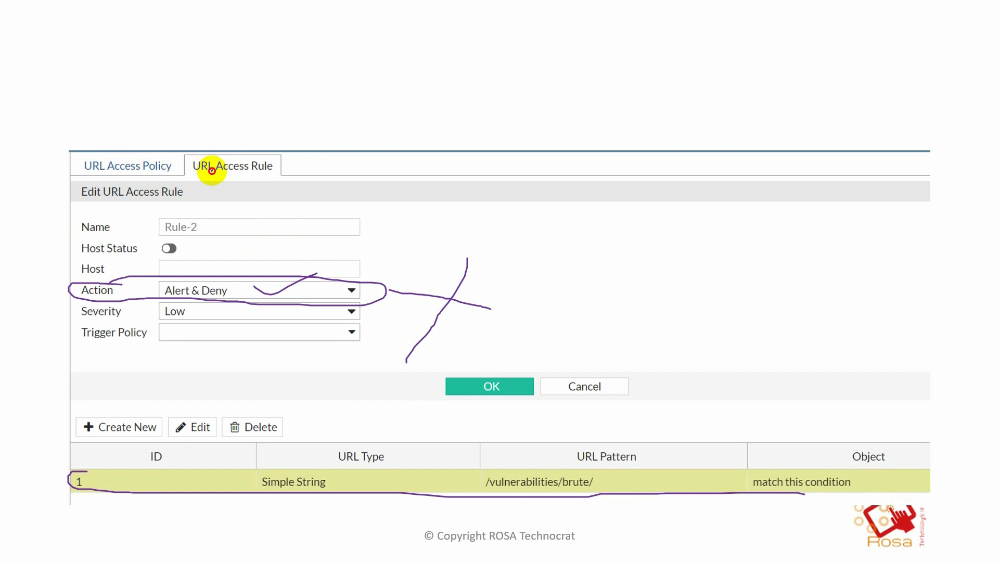
# Draw an arrow from URL Access Rule to URL Access Policy and another to a handwritten "web protection profile" note
pyautogui.moveTo(212, 170)
pyautogui.mouseDown()
pyautogui.moveTo(133, 187)
pyautogui.moveTo(110, 172)
pyautogui.moveTo(129, 178)
pyautogui.mouseUp()
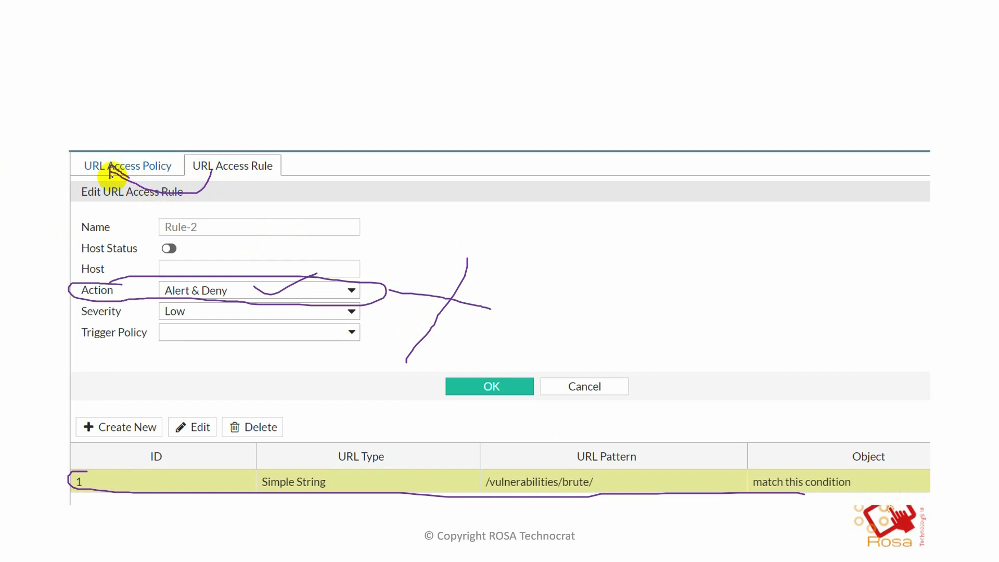
pyautogui.moveTo(142, 150)
pyautogui.mouseDown()
pyautogui.moveTo(232, 98)
pyautogui.moveTo(250, 101)
pyautogui.moveTo(237, 118)
pyautogui.moveTo(301, 98)
pyautogui.moveTo(327, 123)
pyautogui.mouseUp()
pyautogui.moveTo(336, 79)
pyautogui.mouseDown()
pyautogui.moveTo(345, 111)
pyautogui.moveTo(338, 129)
pyautogui.mouseUp()
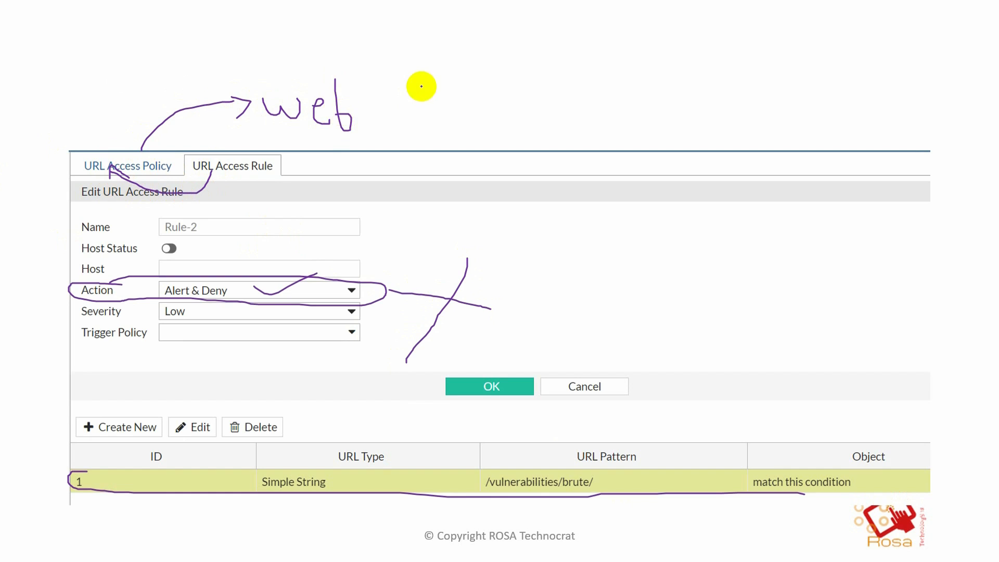
pyautogui.moveTo(421, 86)
pyautogui.mouseDown()
pyautogui.moveTo(415, 113)
pyautogui.moveTo(425, 123)
pyautogui.mouseUp()
pyautogui.moveTo(443, 111)
pyautogui.mouseDown()
pyautogui.moveTo(465, 106)
pyautogui.moveTo(482, 122)
pyautogui.moveTo(476, 103)
pyautogui.moveTo(510, 120)
pyautogui.moveTo(513, 99)
pyautogui.moveTo(541, 122)
pyautogui.moveTo(576, 66)
pyautogui.moveTo(590, 126)
pyautogui.moveTo(589, 101)
pyautogui.moveTo(605, 125)
pyautogui.moveTo(644, 124)
pyautogui.moveTo(698, 93)
pyautogui.moveTo(732, 116)
pyautogui.moveTo(753, 97)
pyautogui.moveTo(757, 106)
pyautogui.moveTo(782, 68)
pyautogui.mouseUp()
pyautogui.click(604, 89)
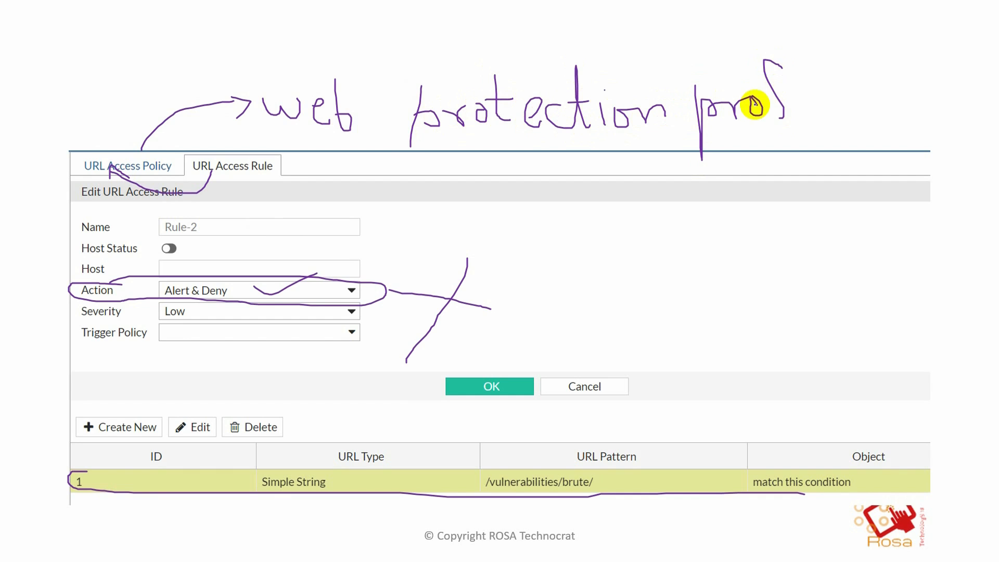
pyautogui.moveTo(757, 105)
pyautogui.mouseDown()
pyautogui.moveTo(796, 106)
pyautogui.moveTo(822, 48)
pyautogui.moveTo(848, 101)
pyautogui.mouseUp()
pyautogui.click(789, 88)
pyautogui.press('Right')
pyautogui.press('Left')
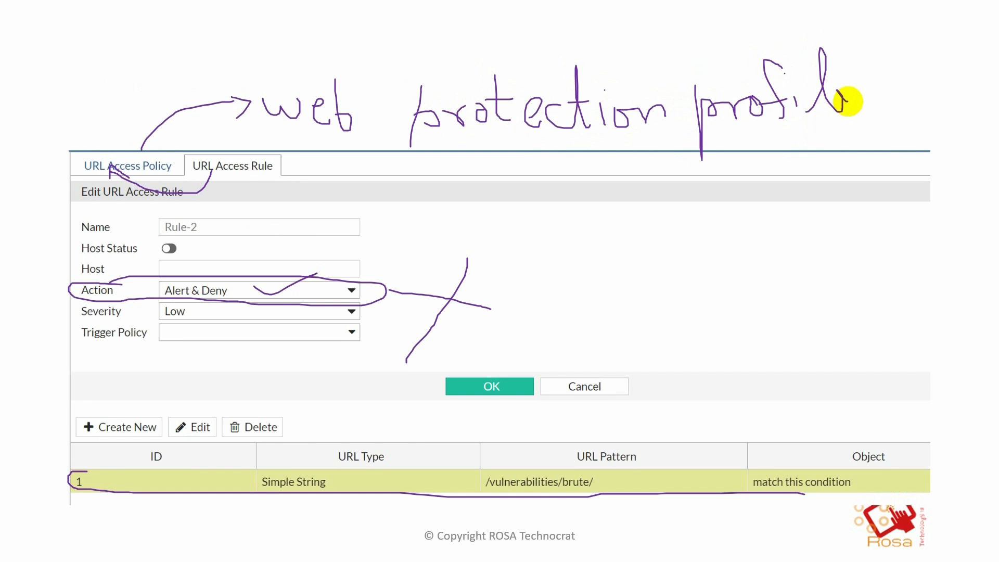
pyautogui.press('Right')
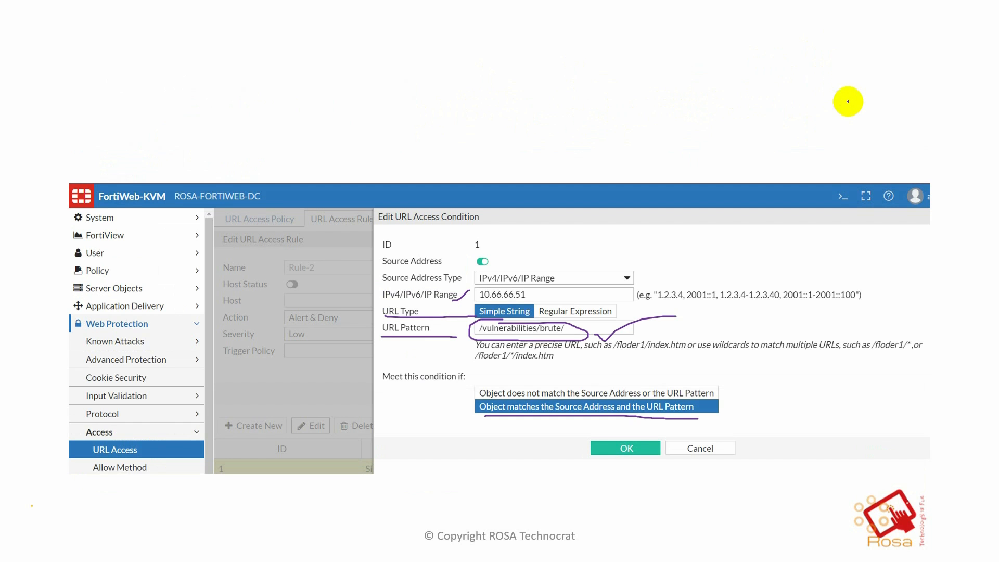
pyautogui.press('Right')
pyautogui.press('Right')
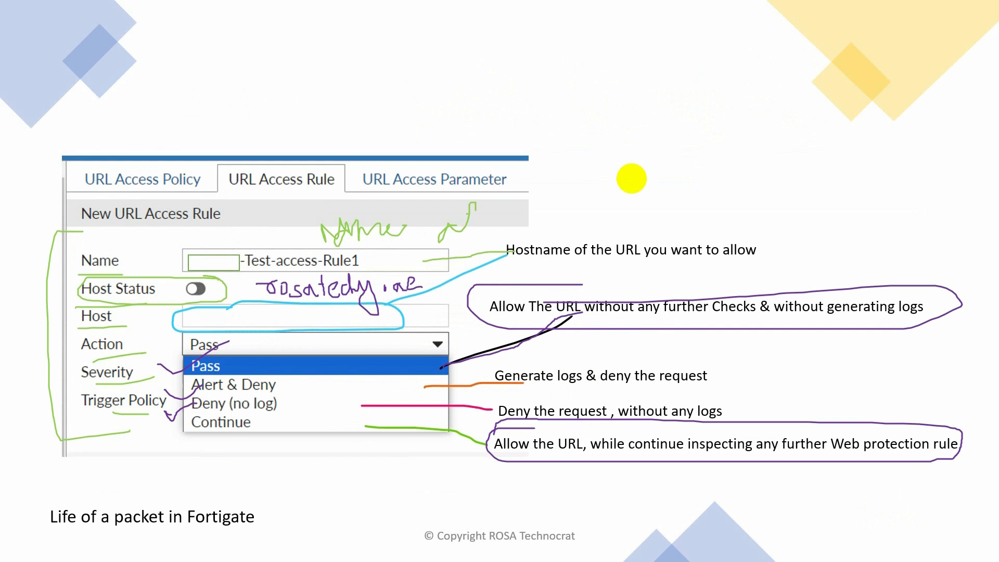
pyautogui.press('Left')
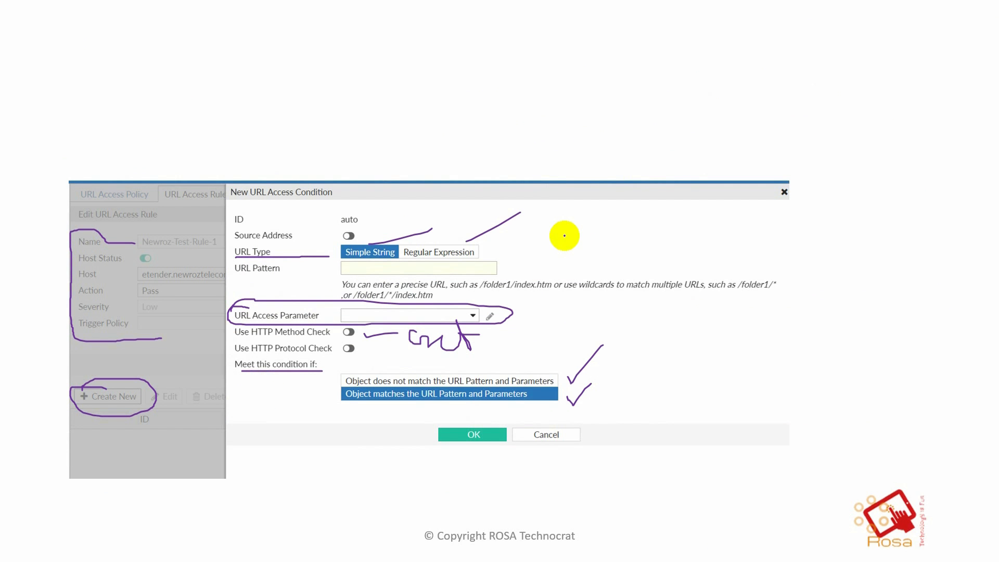
# Switch from the slide show to the FortiWeb management page in Chrome
pyautogui.hotkey('alt', 'Tab')
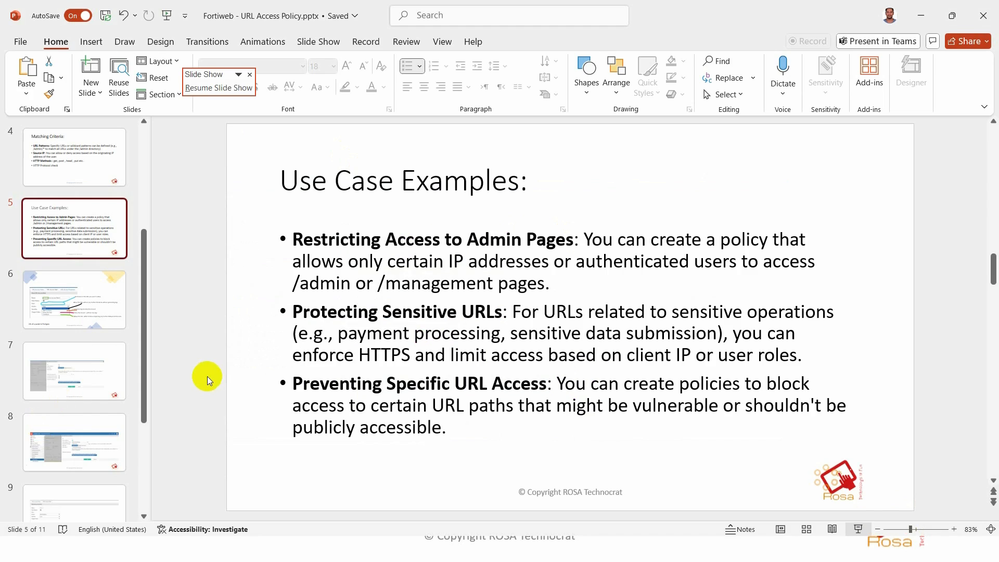
pyautogui.hotkey('alt', 'Tab')
pyautogui.hotkey('alt', 'Tab')
pyautogui.hotkey('alt', 'Tab')
pyautogui.hotkey('alt', 'Tab')
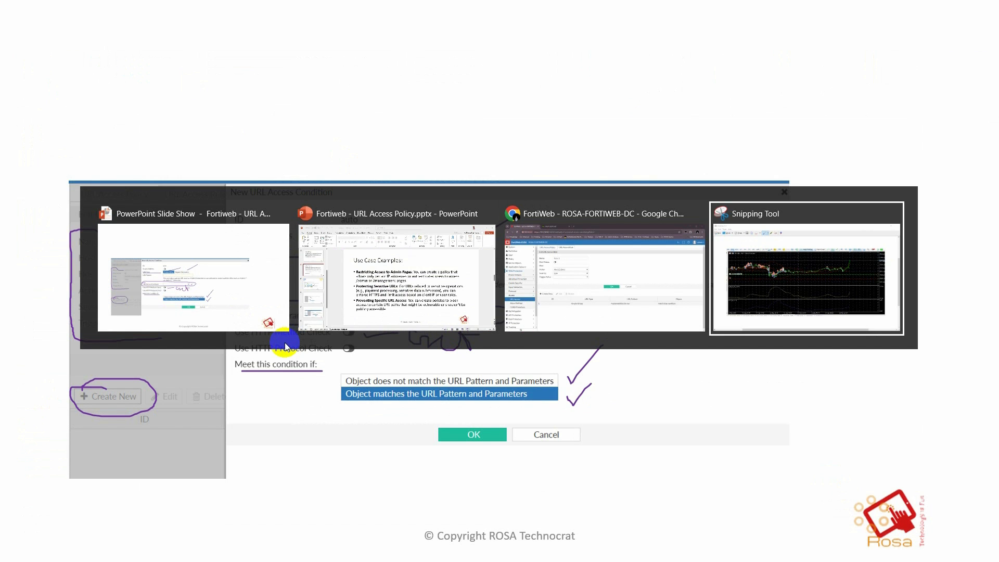
pyautogui.hotkey('alt', 'shift', 'Tab')
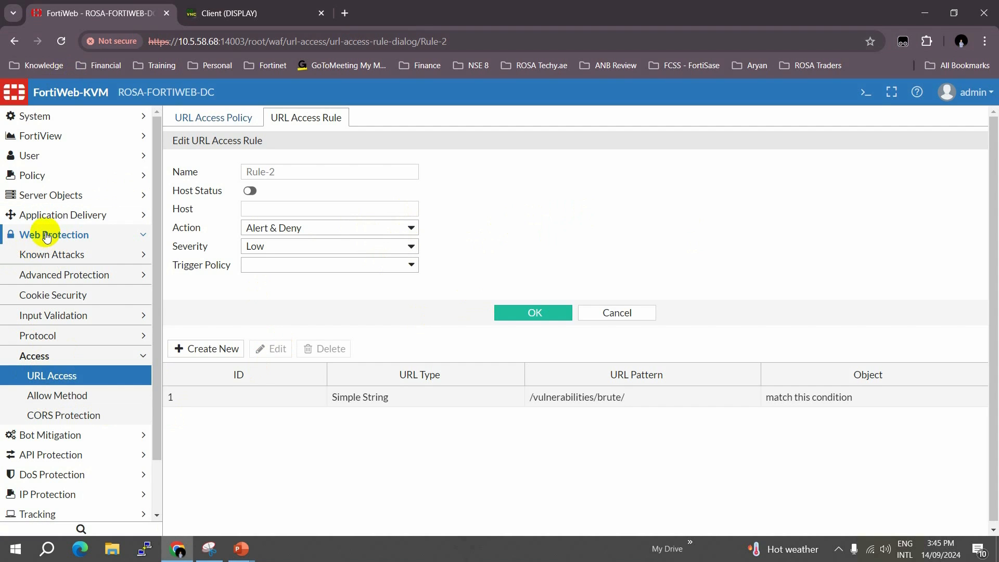
# Create a URL access policy named ROSA-Access-Policy-Lab2
pyautogui.click(43, 376)
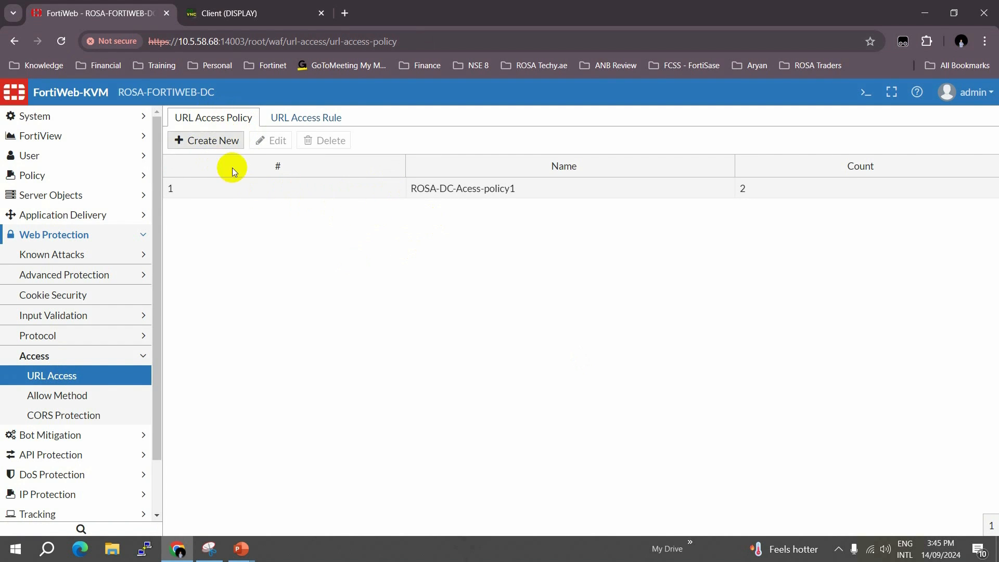
pyautogui.click(216, 140)
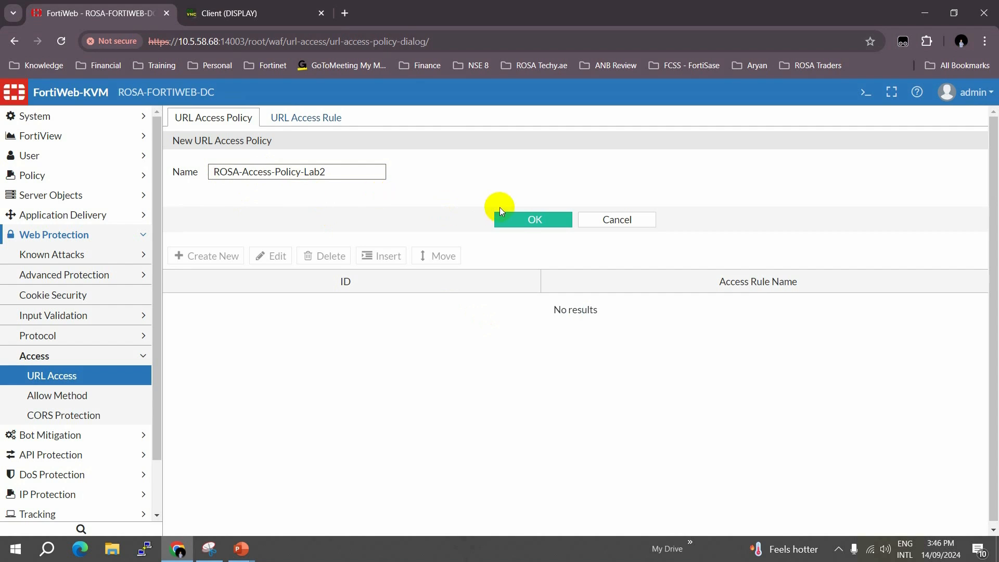
pyautogui.click(526, 223)
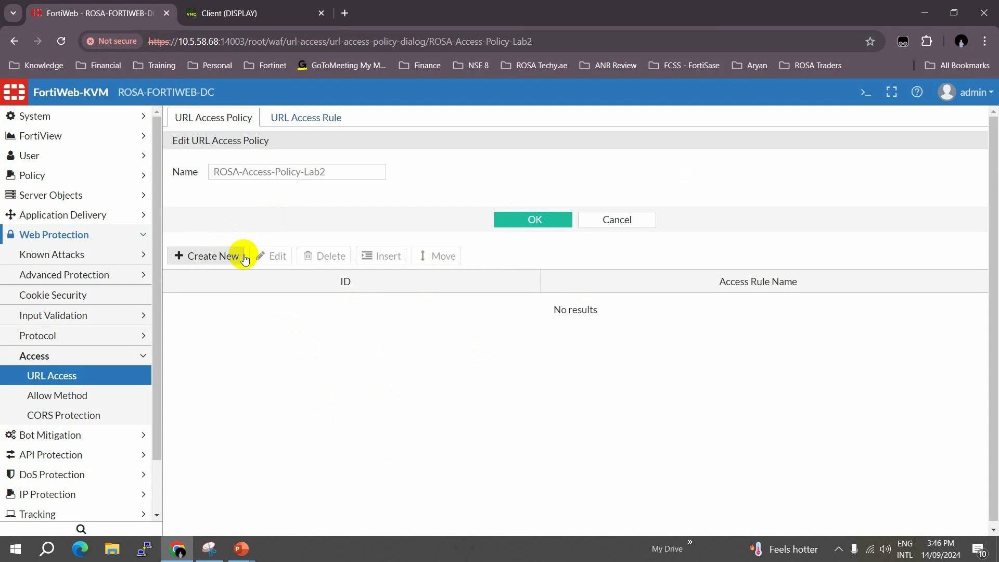
# Start a new access item in the policy with a new URL access rule named Lab2-Access-Rule1
pyautogui.click(218, 257)
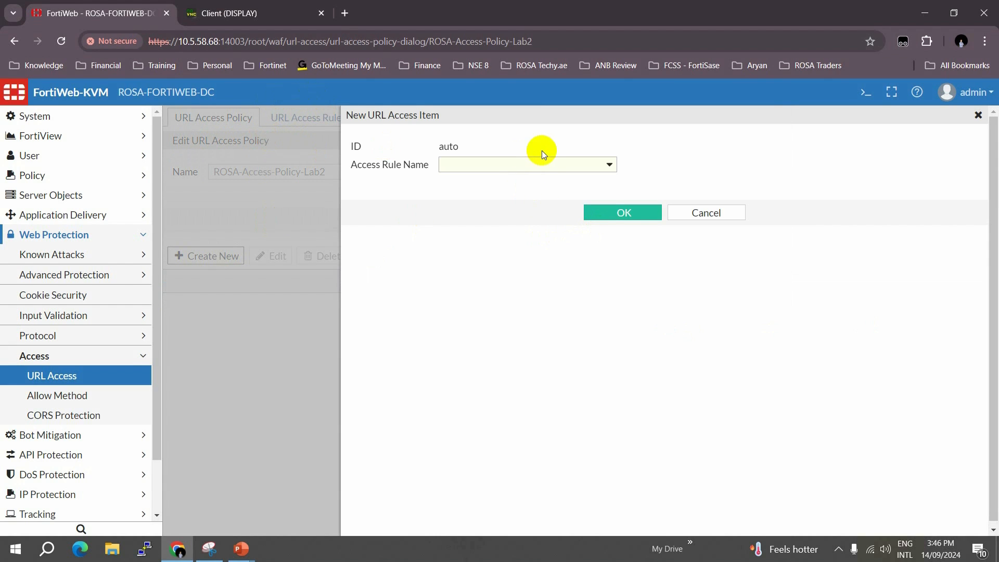
pyautogui.click(535, 162)
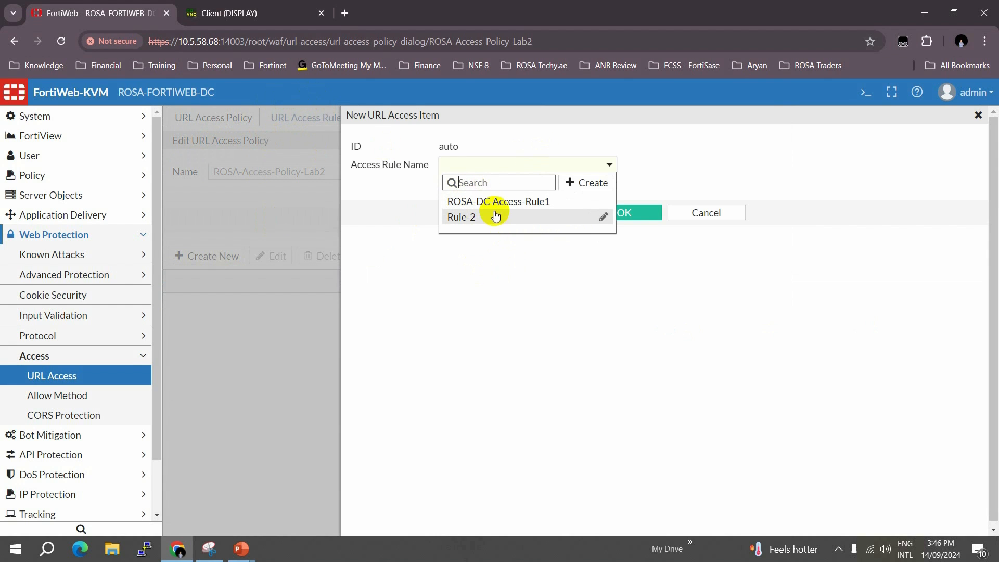
pyautogui.click(594, 181)
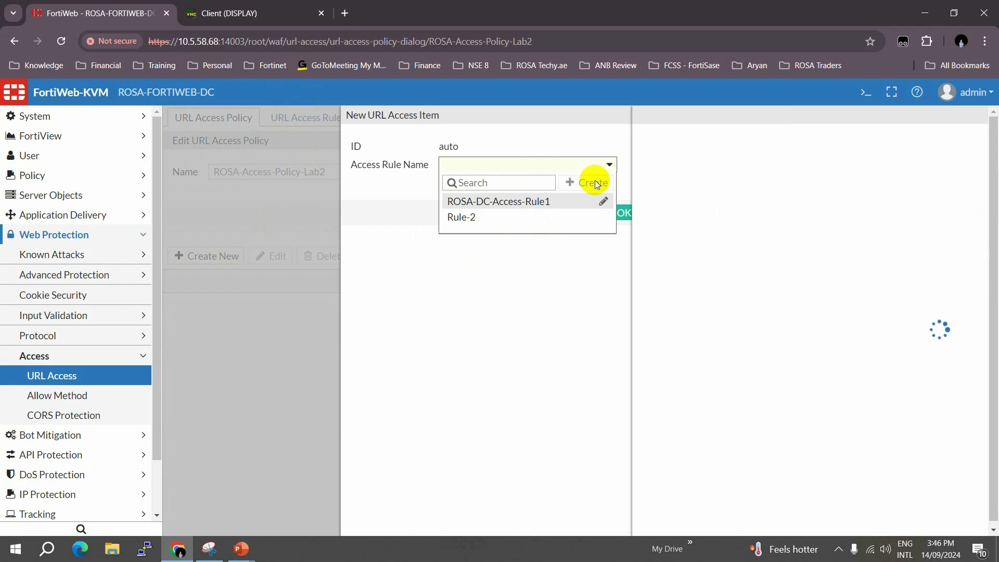
pyautogui.click(473, 142)
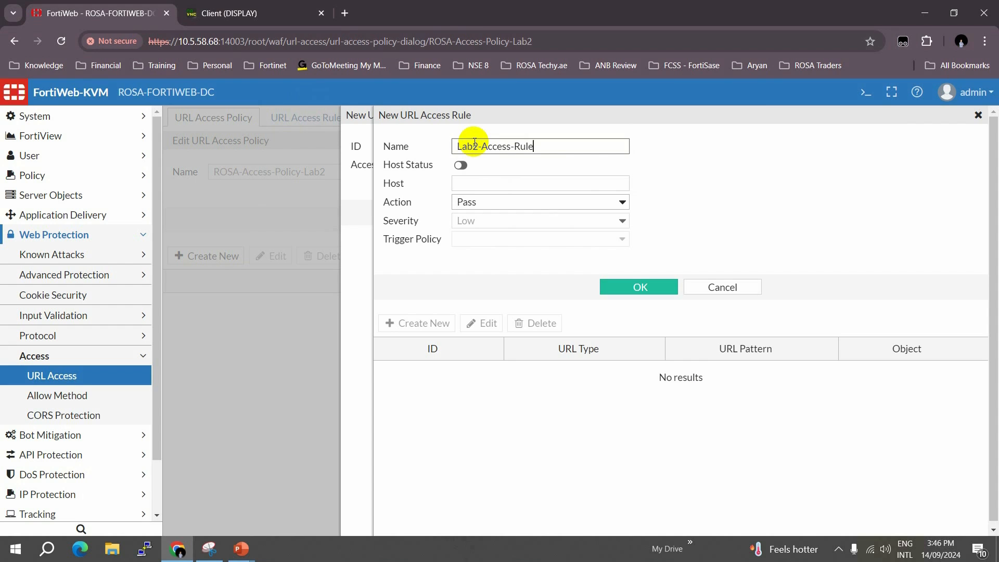
pyautogui.press('Tab')
pyautogui.press('Tab')
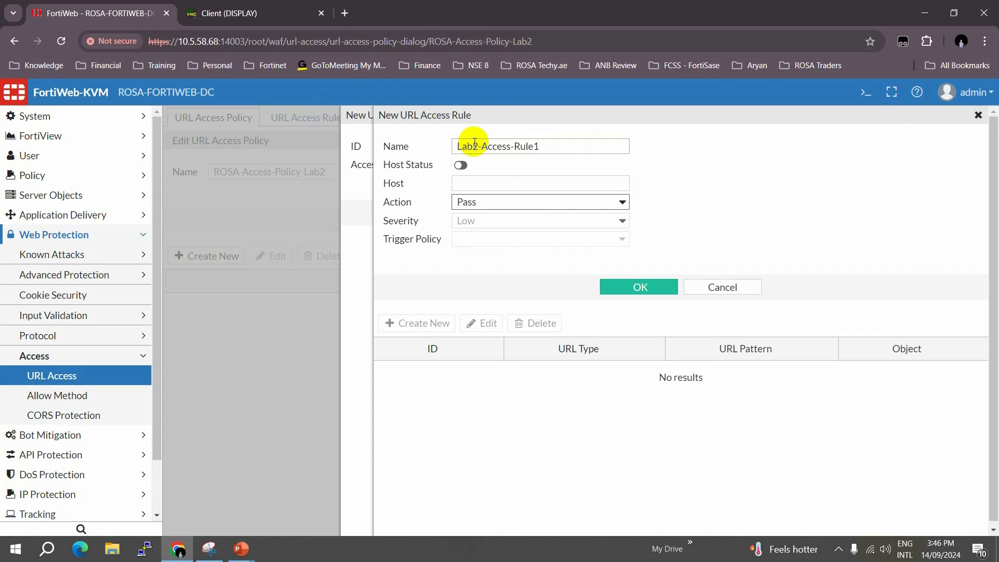
# Check the blocked page's URL path in Firefox on the Client display, and return to the FortiWeb rule form
pyautogui.click(262, 7)
pyautogui.click(200, 40)
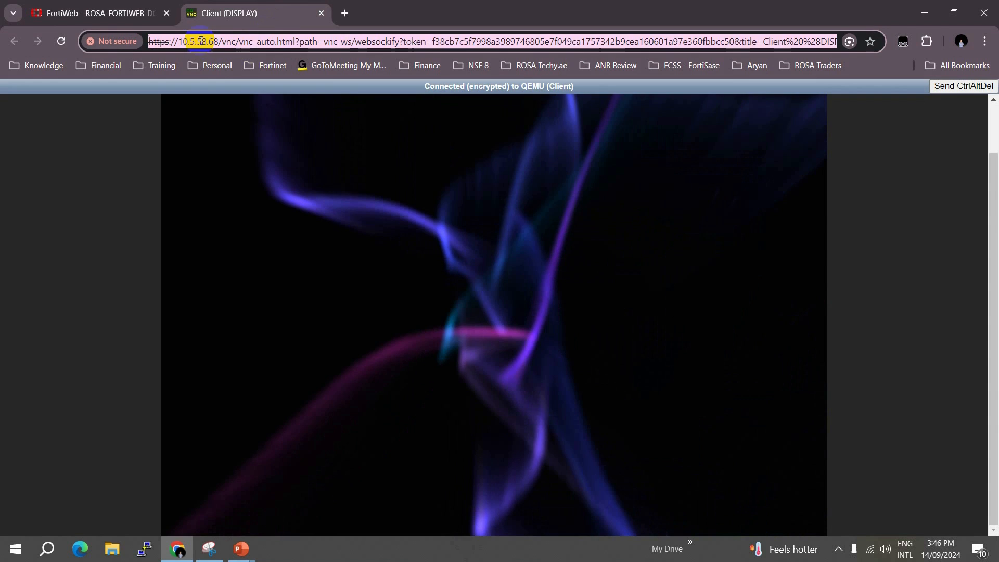
pyautogui.click(473, 297)
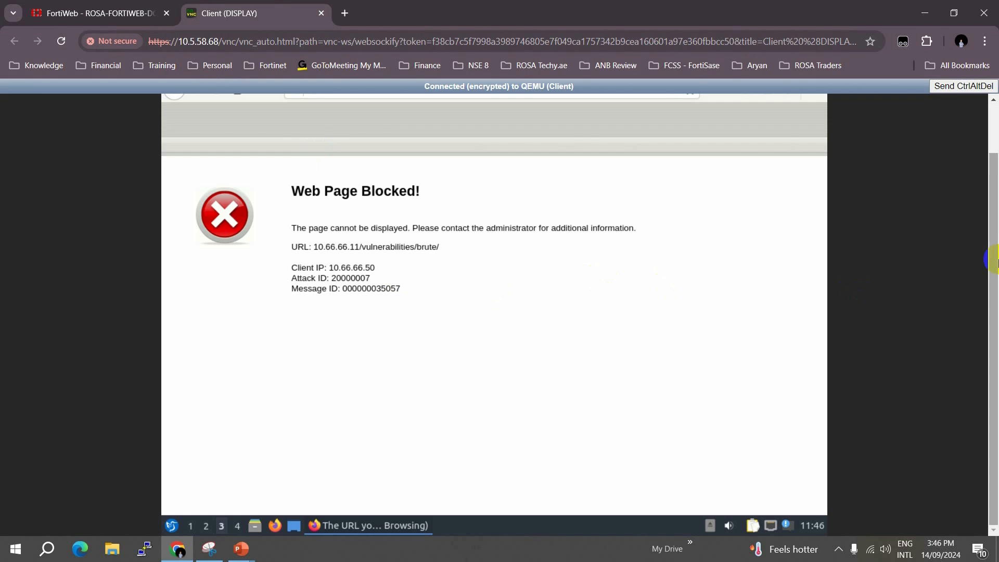
pyautogui.scroll(1, 987, 242)
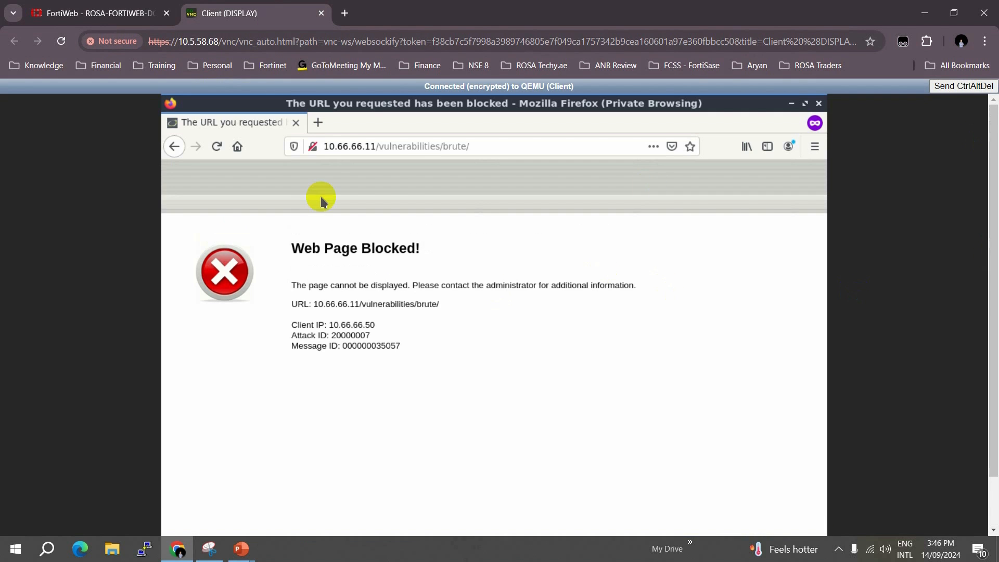
pyautogui.click(357, 144)
pyautogui.scroll(-1, 987, 310)
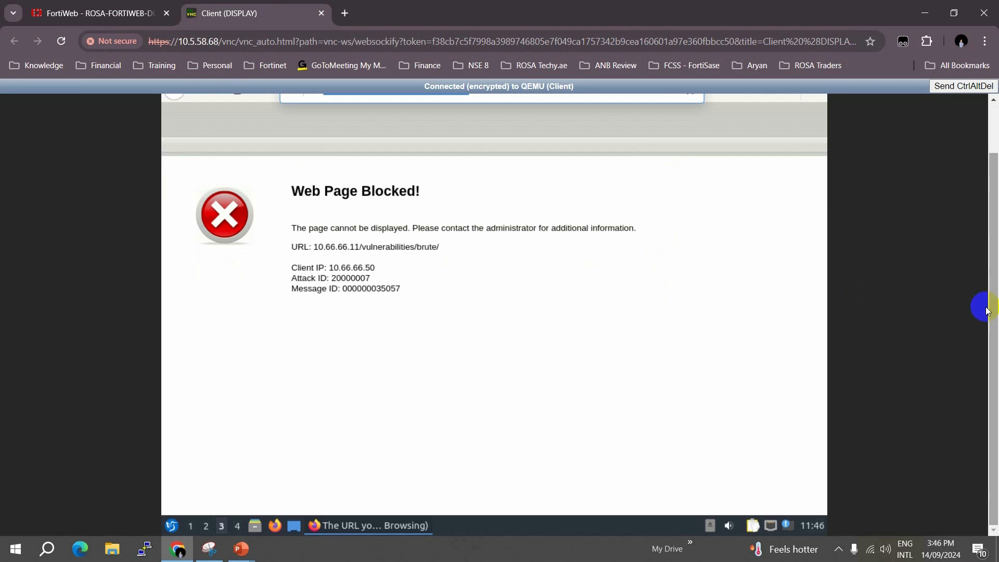
pyautogui.scroll(1, 983, 225)
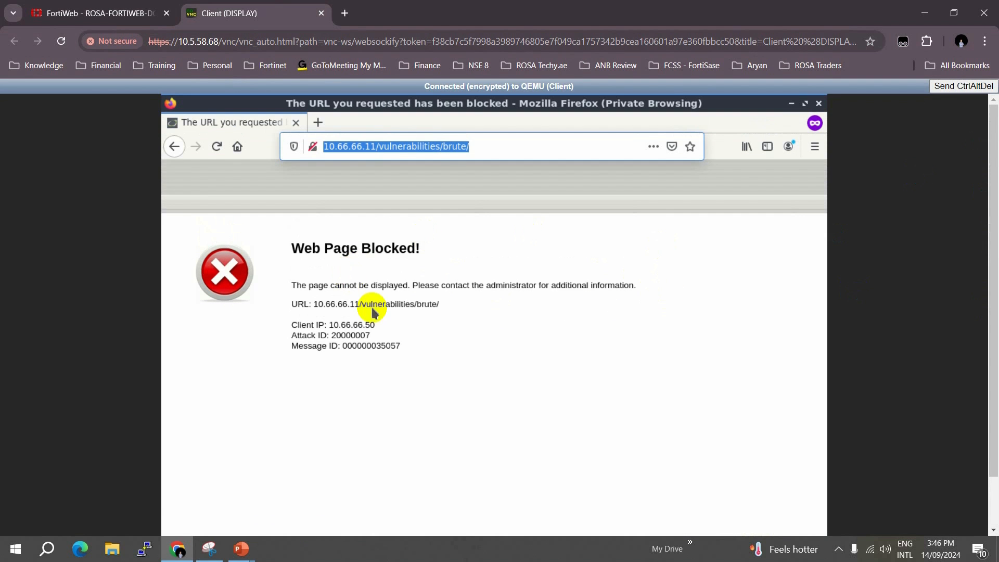
pyautogui.click(129, 17)
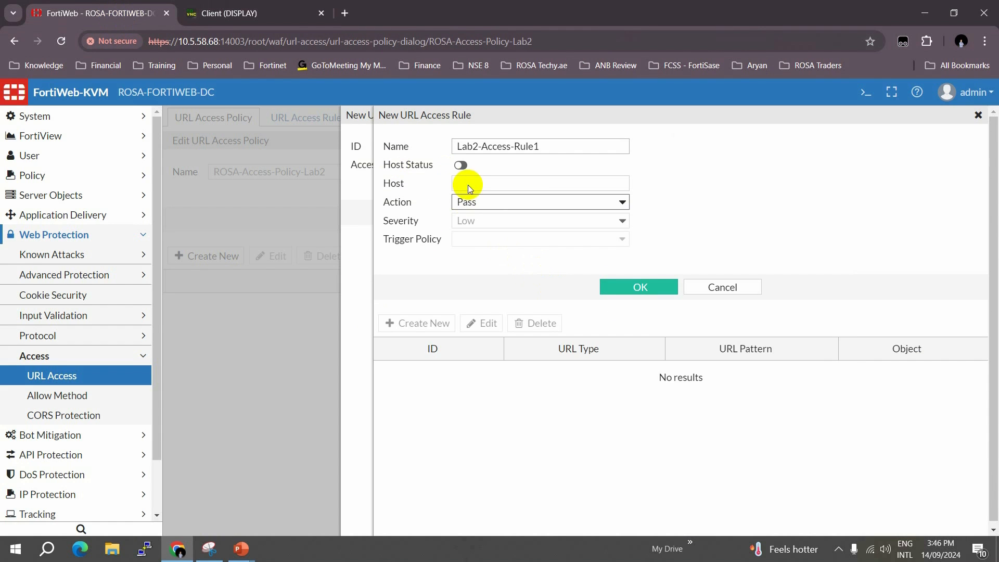
pyautogui.click(489, 202)
pyautogui.click(489, 237)
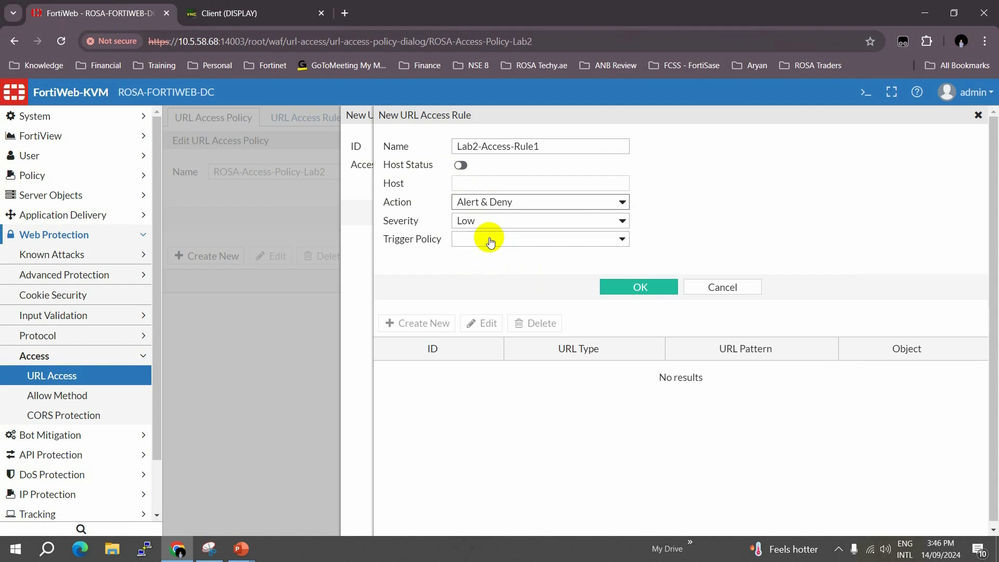
pyautogui.click(519, 205)
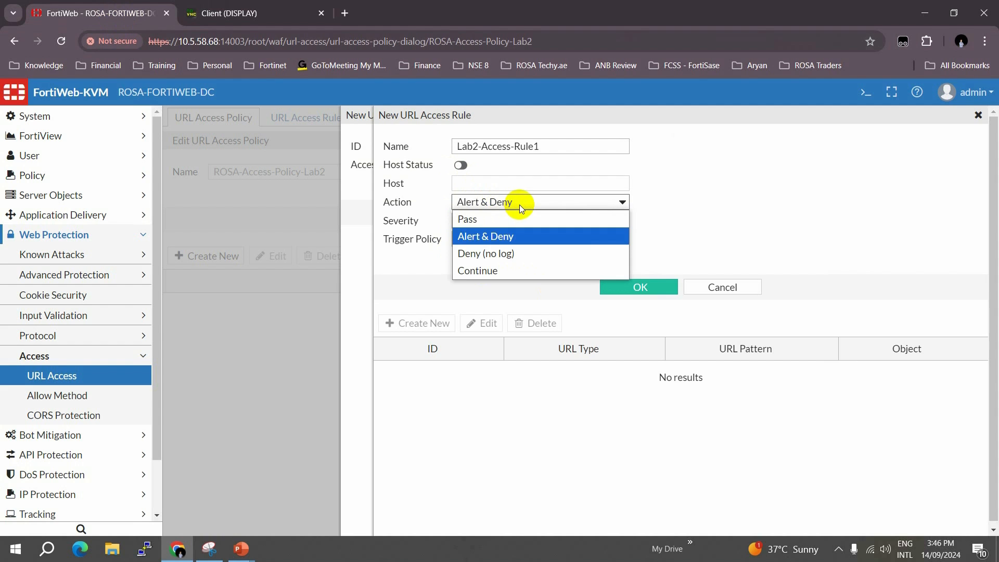
pyautogui.click(528, 234)
pyautogui.click(718, 287)
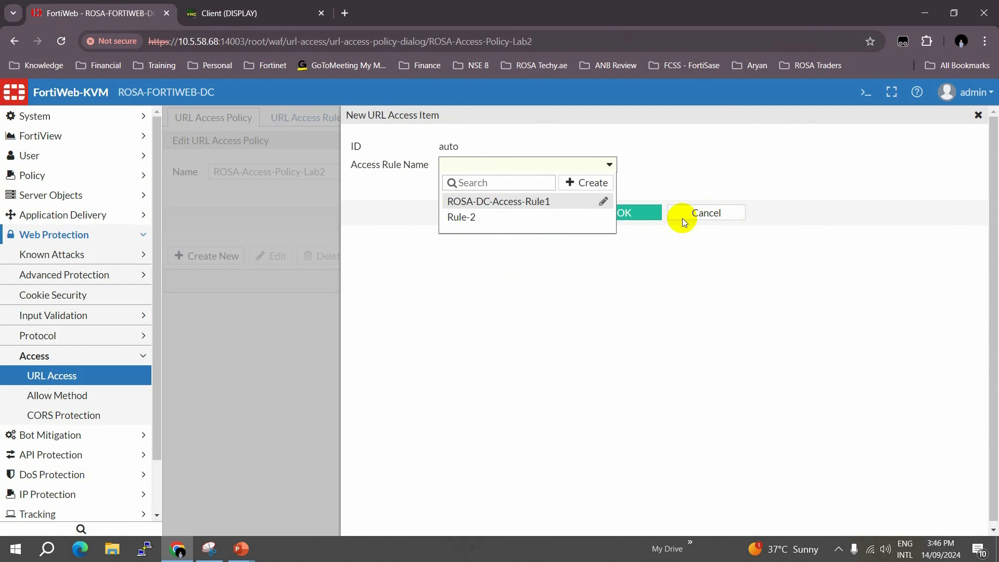
# Create a URL access rule named Lab2-Access-Rule1 with the action Alert & Deny
pyautogui.click(586, 185)
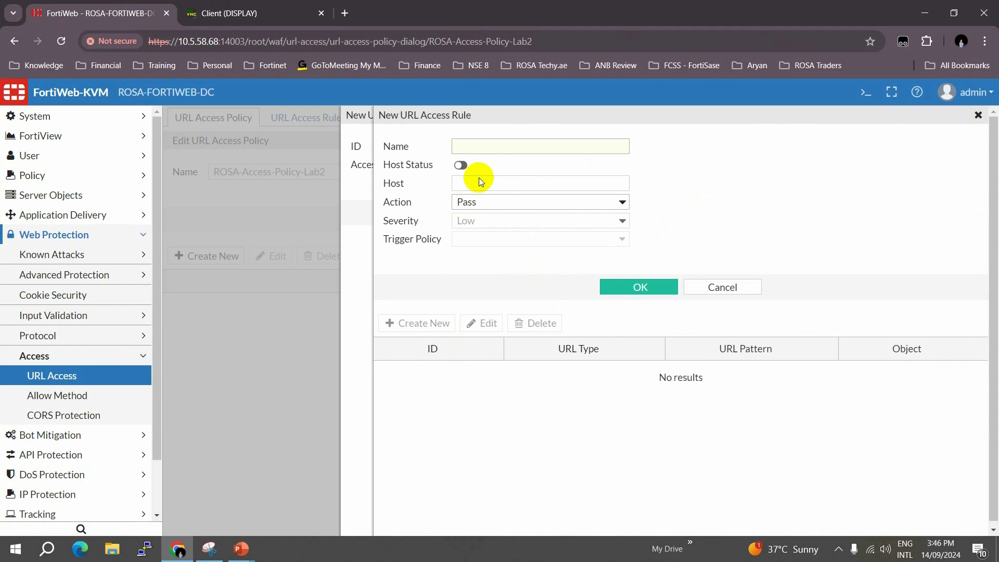
pyautogui.click(468, 146)
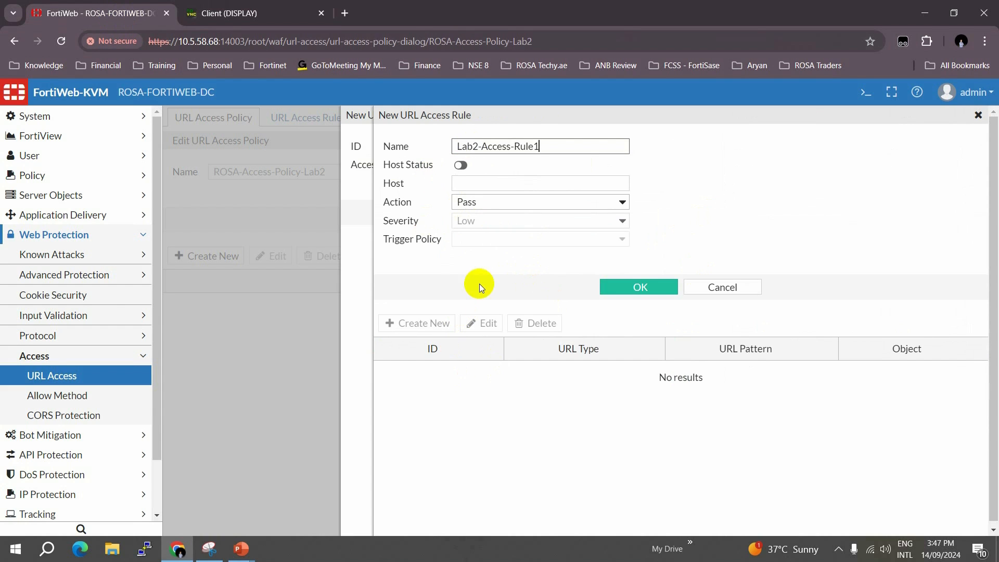
pyautogui.click(513, 202)
pyautogui.click(506, 238)
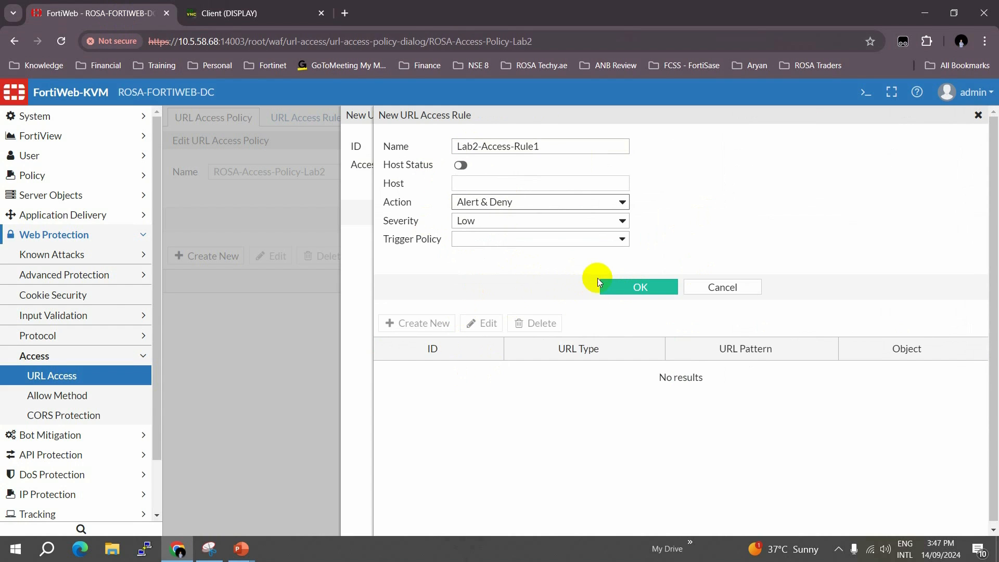
pyautogui.click(632, 289)
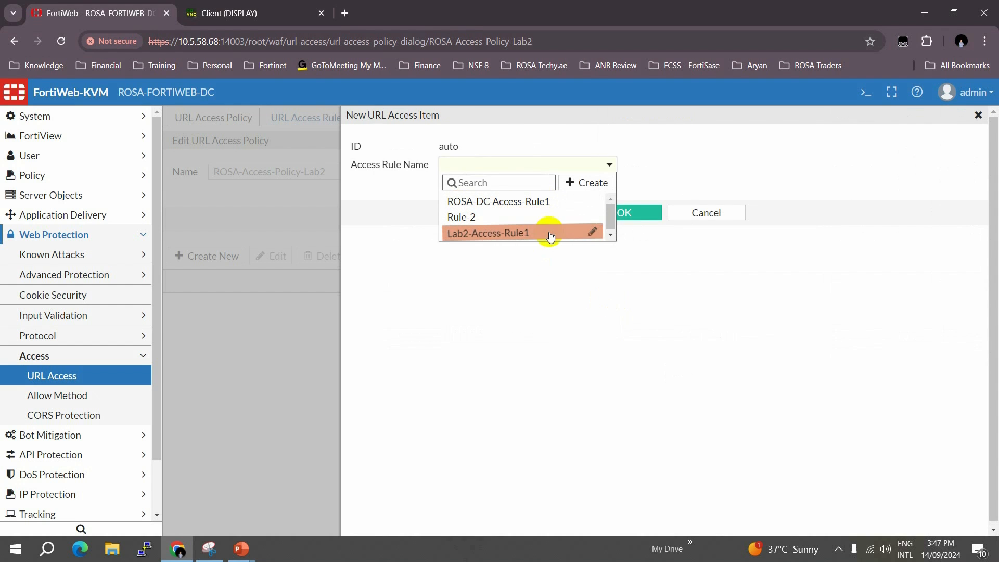
# Add a Simple String condition to Lab2-Access-Rule1 that is met when the object matches the URL pattern /vulnerabilities/brute
pyautogui.click(593, 232)
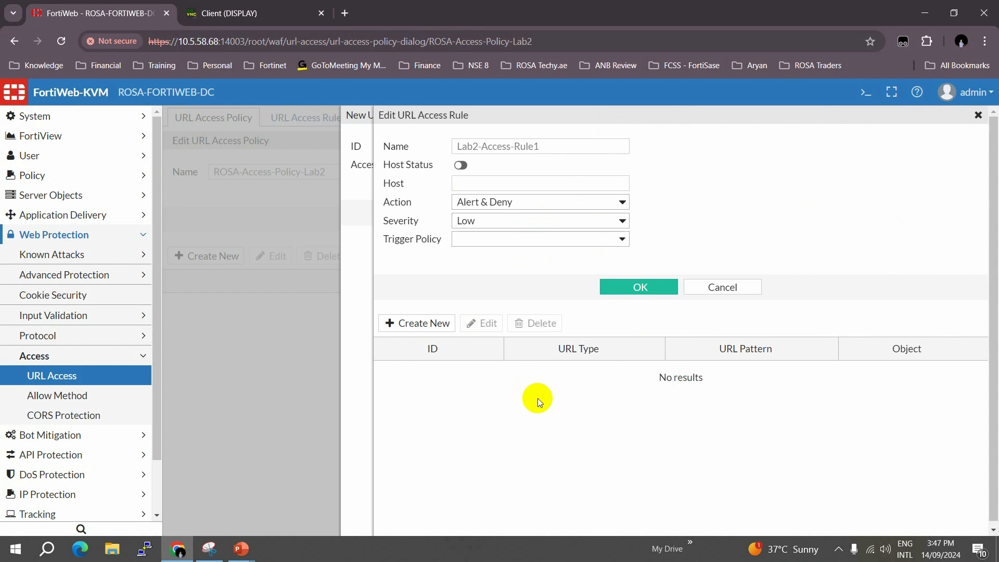
pyautogui.click(398, 323)
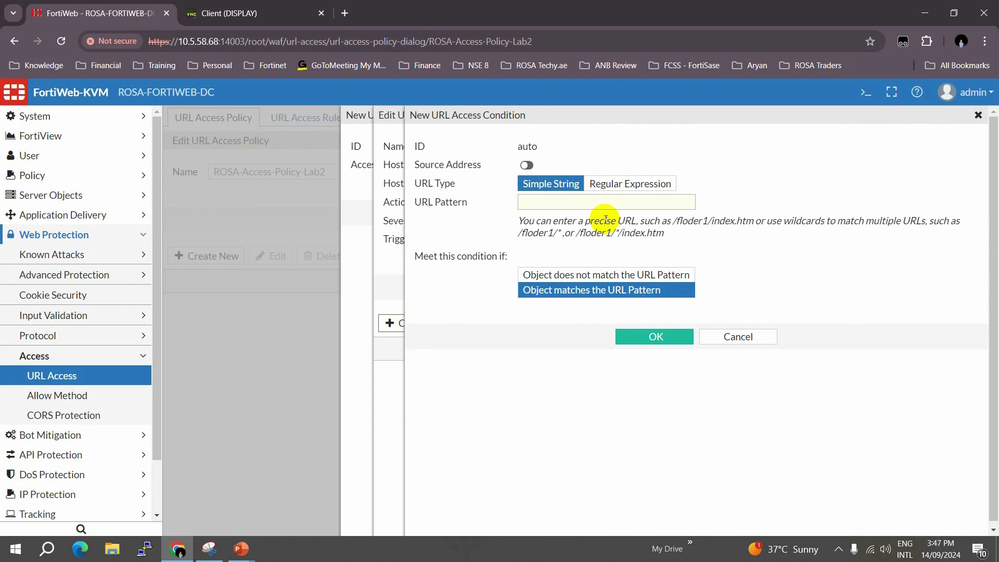
pyautogui.click(534, 200)
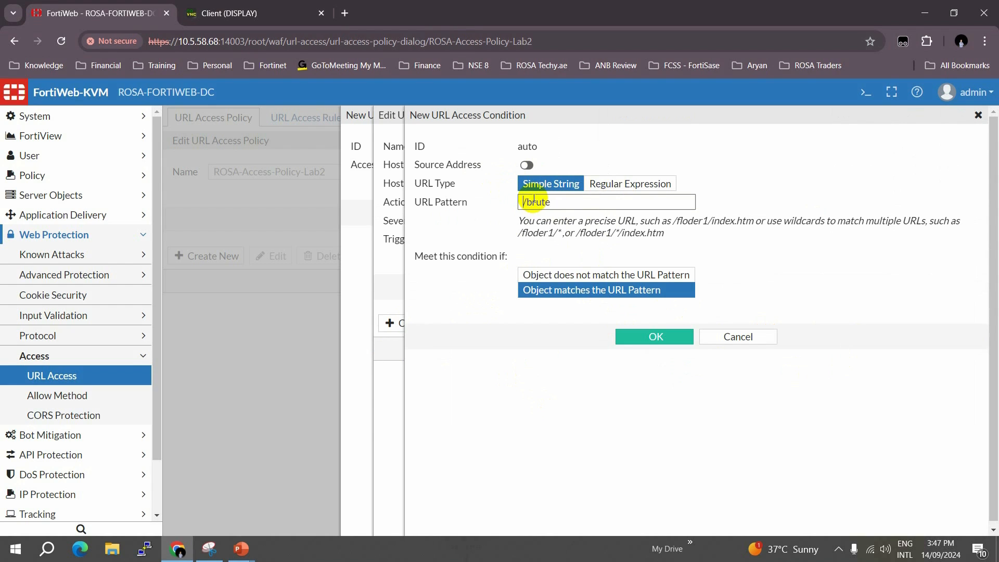
pyautogui.write('vulnerabiliti')
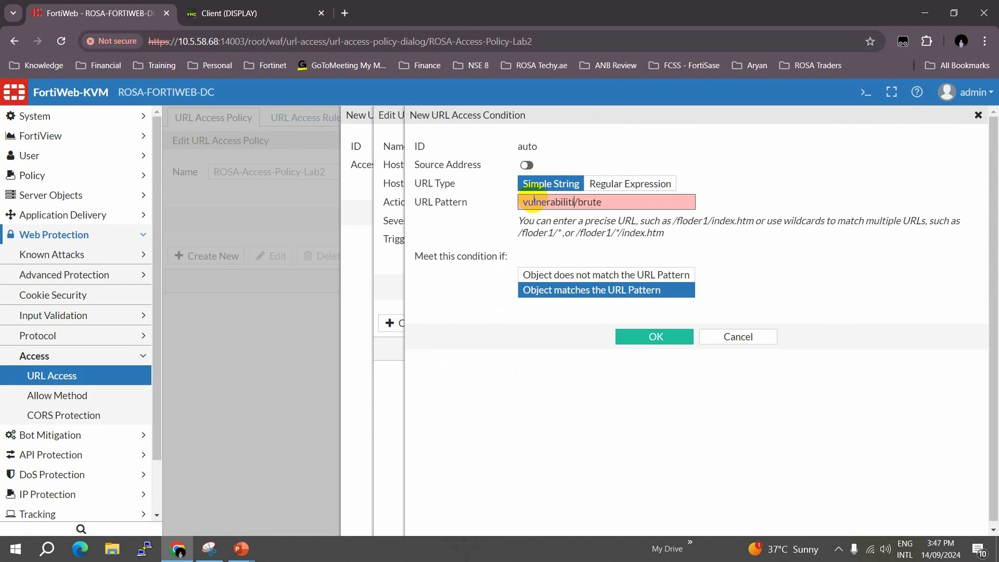
pyautogui.write('es')
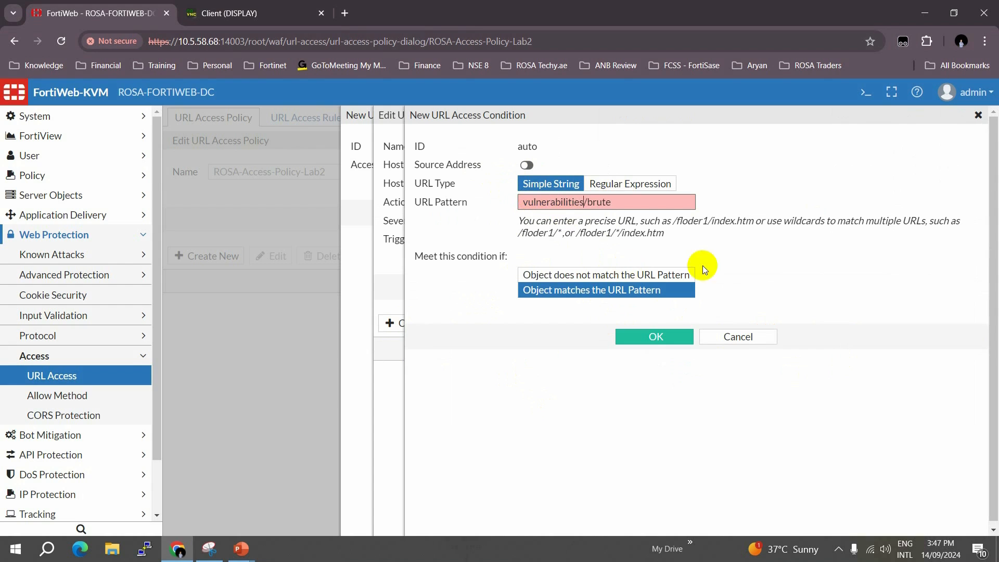
pyautogui.click(677, 337)
pyautogui.click(521, 202)
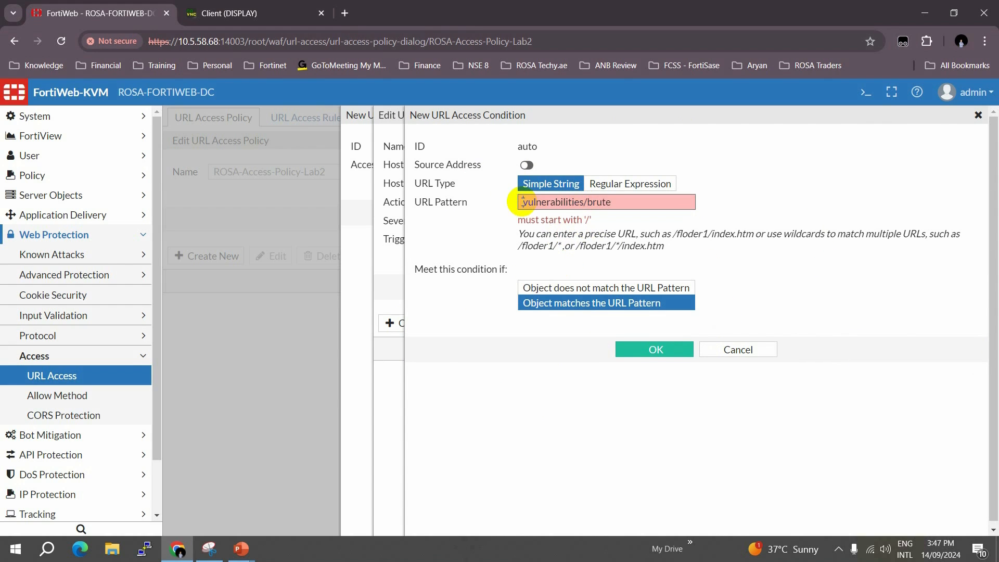
pyautogui.write('/')
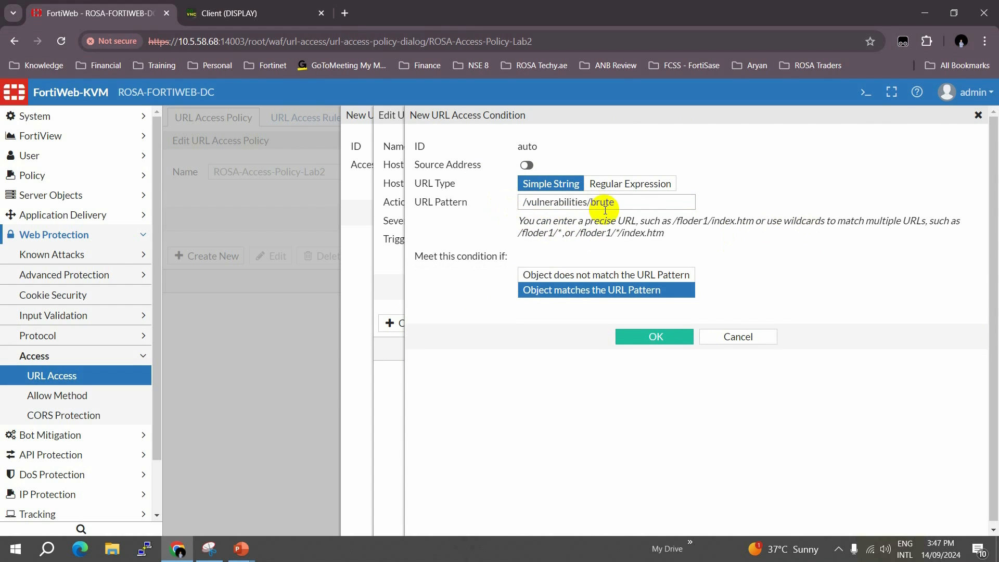
pyautogui.click(655, 339)
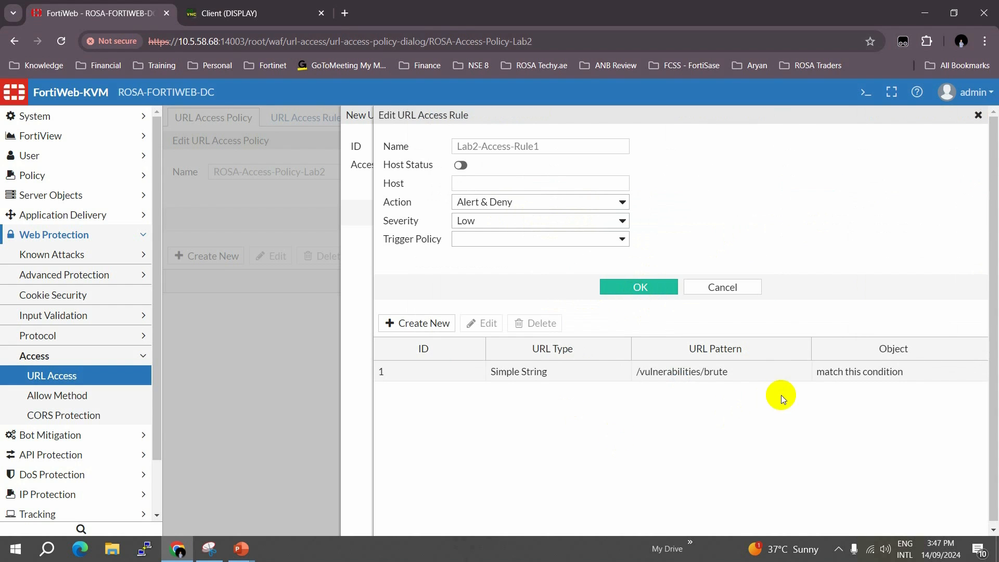
# Review the condition and action options of Lab2-Access-Rule1, and cancel back to the list of URL access policies
pyautogui.click(509, 374)
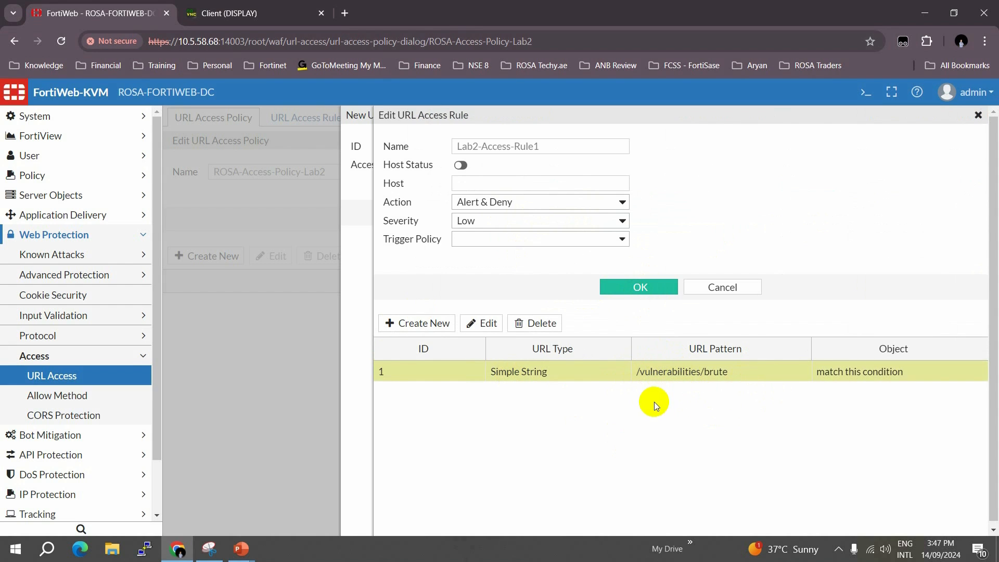
pyautogui.click(524, 204)
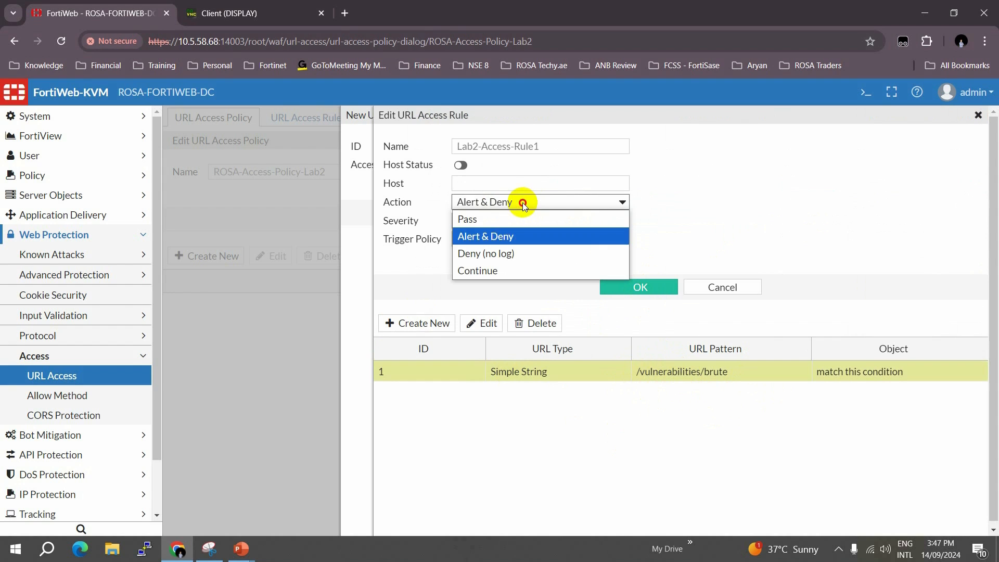
pyautogui.click(524, 204)
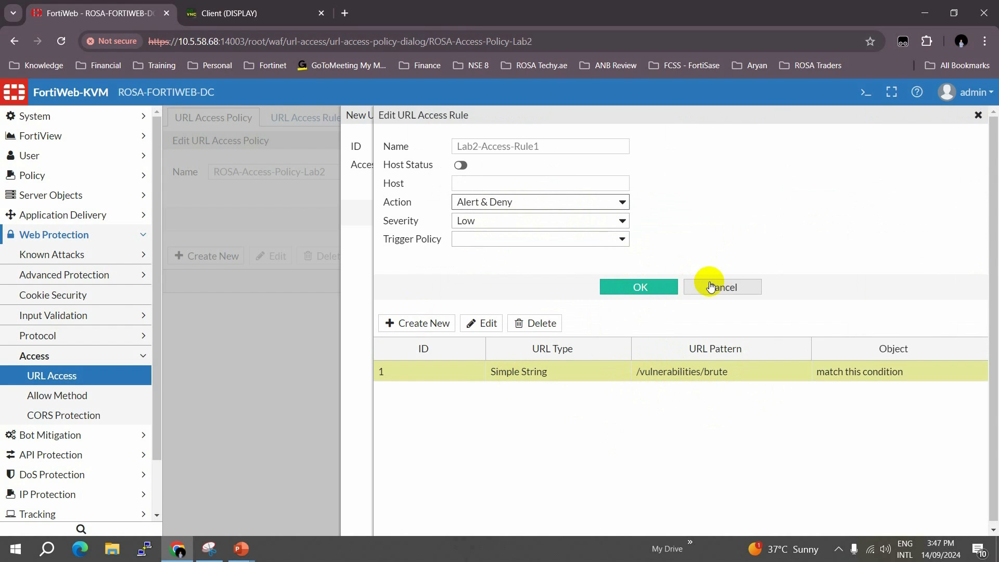
pyautogui.click(708, 211)
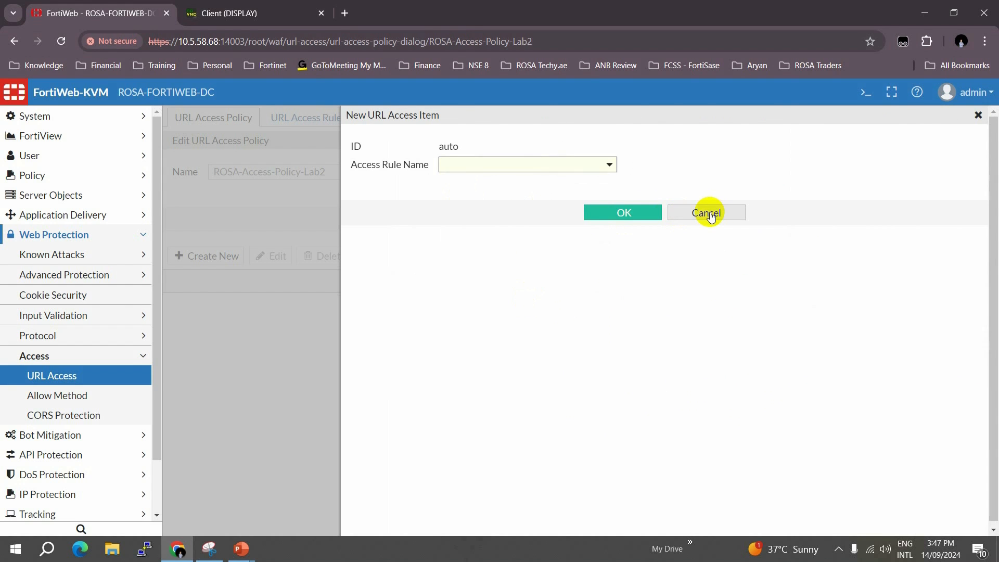
pyautogui.click(708, 211)
pyautogui.click(622, 218)
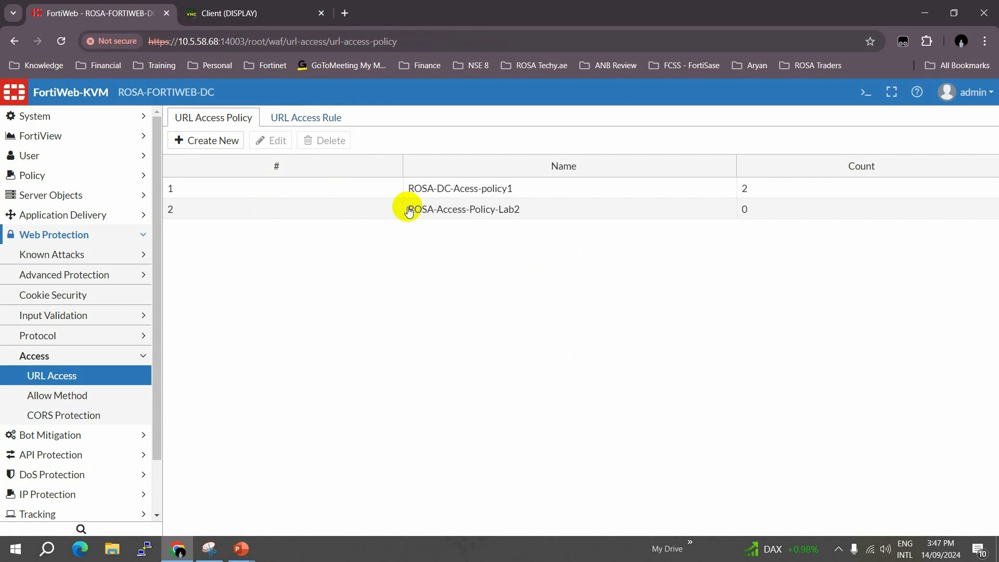
# Open the server policy ROSA-WEB-SRVR-POLICY for editing
pyautogui.click(409, 209)
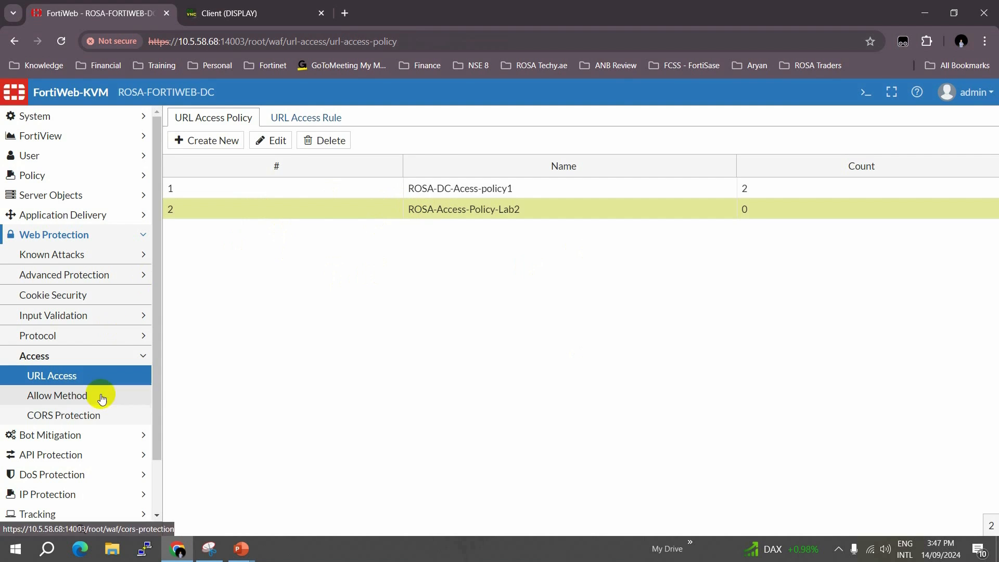
pyautogui.click(78, 275)
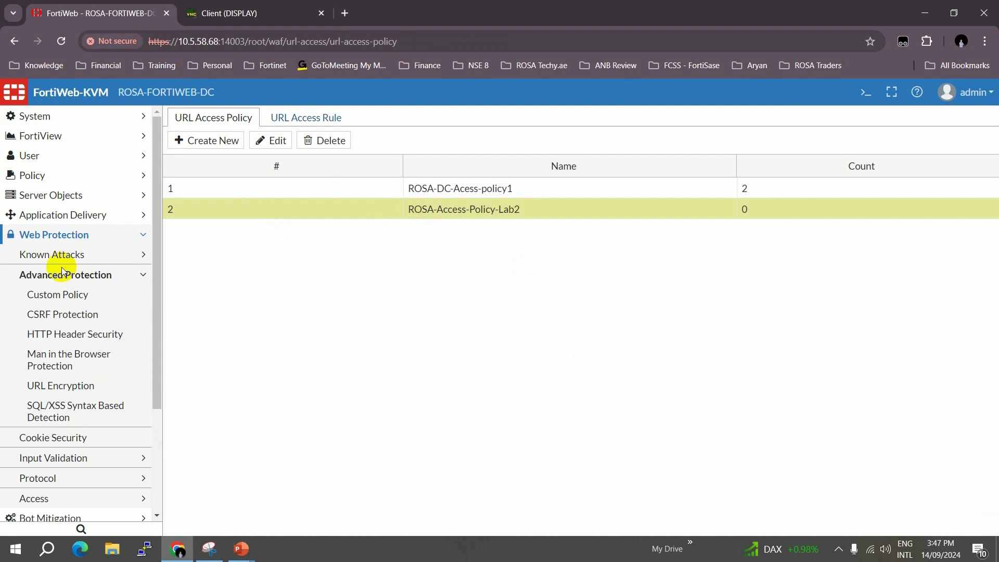
pyautogui.click(46, 177)
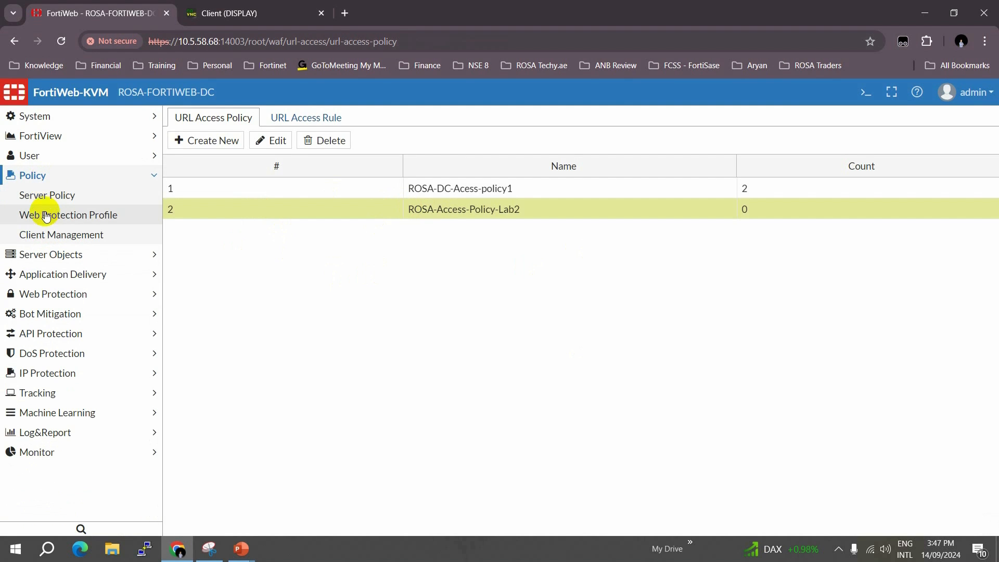
pyautogui.click(48, 195)
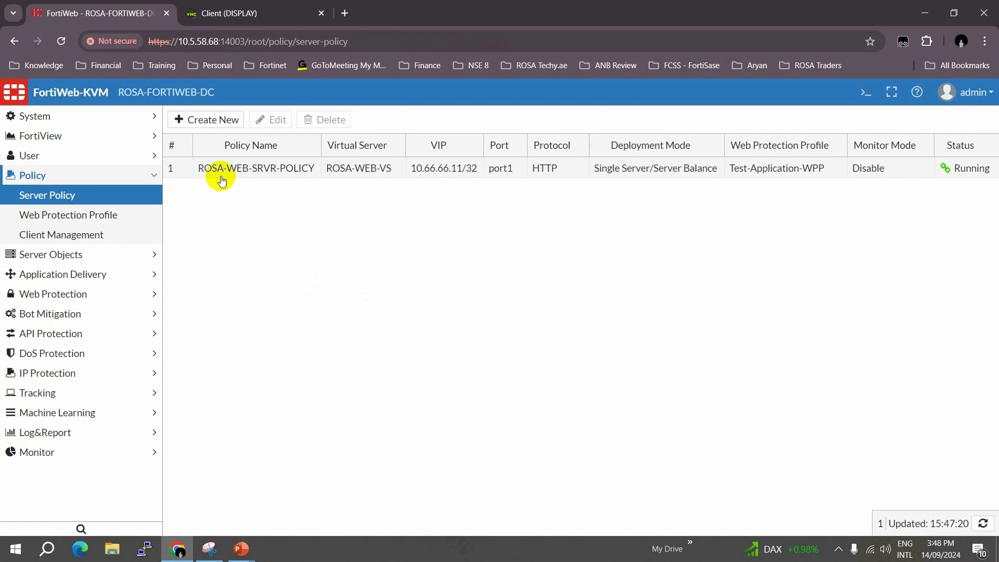
pyautogui.click(221, 177)
pyautogui.doubleClick(474, 174)
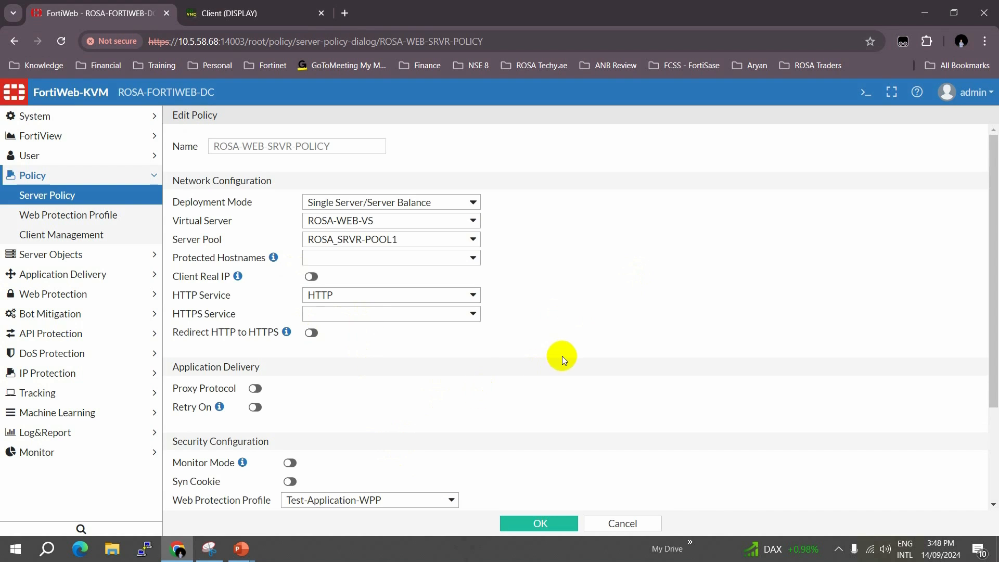
# Open the server policy's web protection profile Test-Application-WPP for editing and locate its URL Access setting
pyautogui.scroll(-2, 556, 361)
pyautogui.moveTo(187, 369); pyautogui.dragTo(331, 374)
pyautogui.click(457, 368)
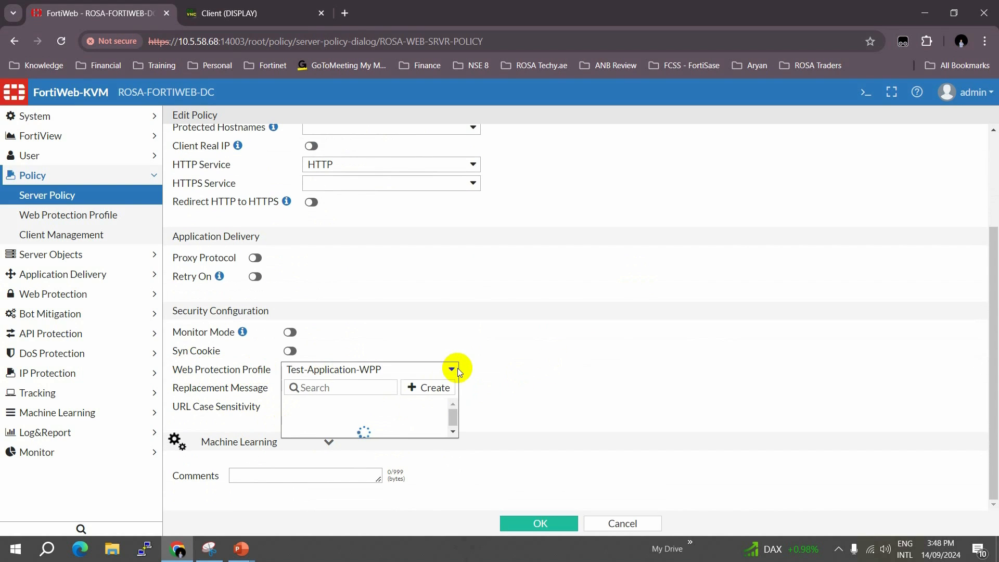
pyautogui.scroll(-2, 442, 445)
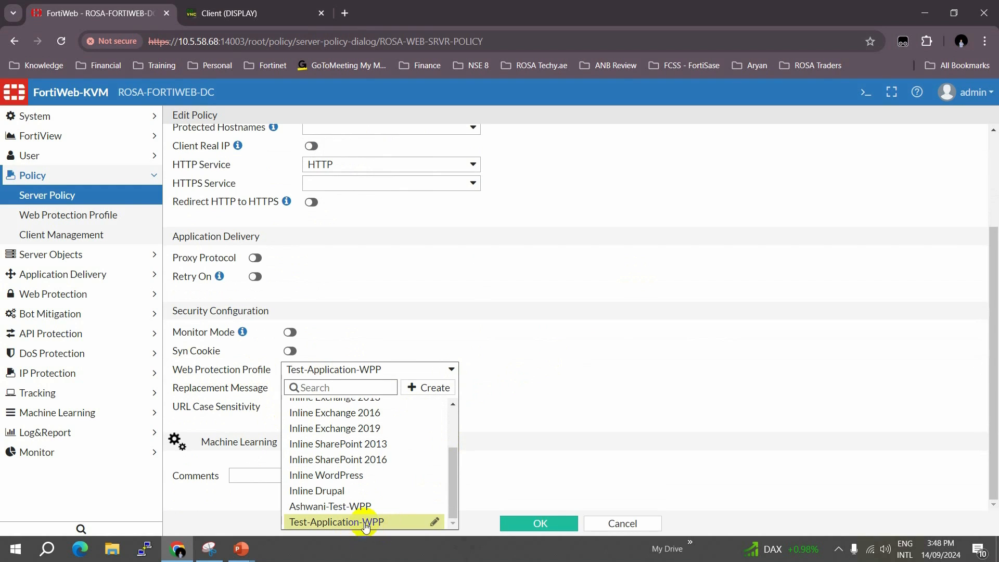
pyautogui.click(436, 522)
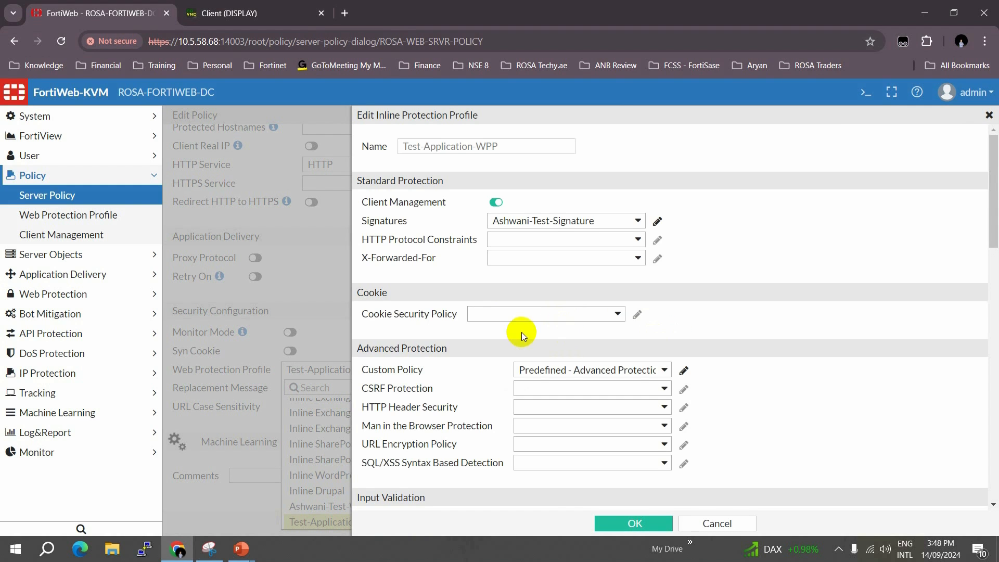
pyautogui.scroll(-3, 504, 331)
pyautogui.scroll(-3, 447, 375)
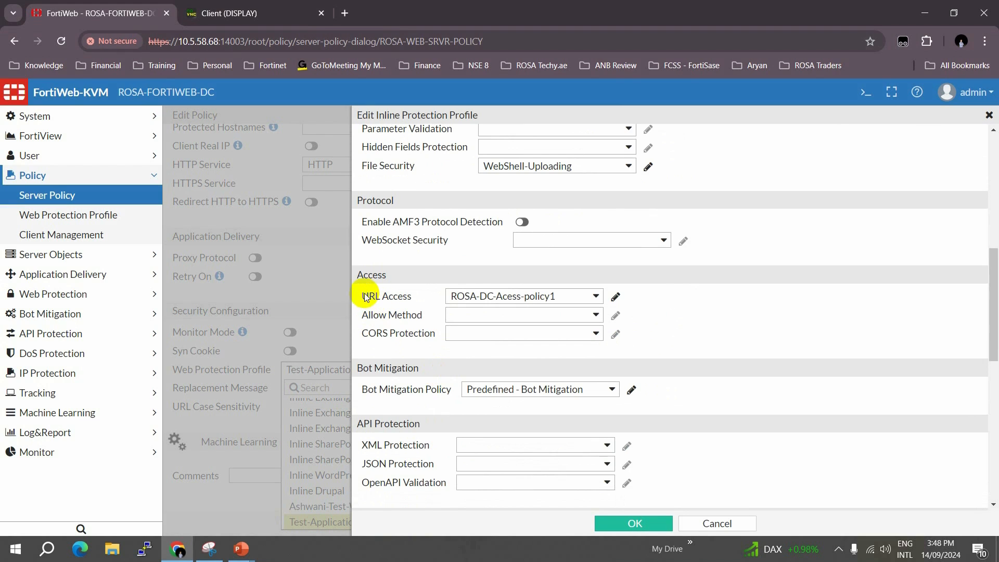
# Select ROSA-DC-Acess-policy1 as the profile's URL Access policy, save the profile, and cancel out of the server policy editor
pyautogui.moveTo(357, 278); pyautogui.dragTo(471, 297)
pyautogui.click(513, 298)
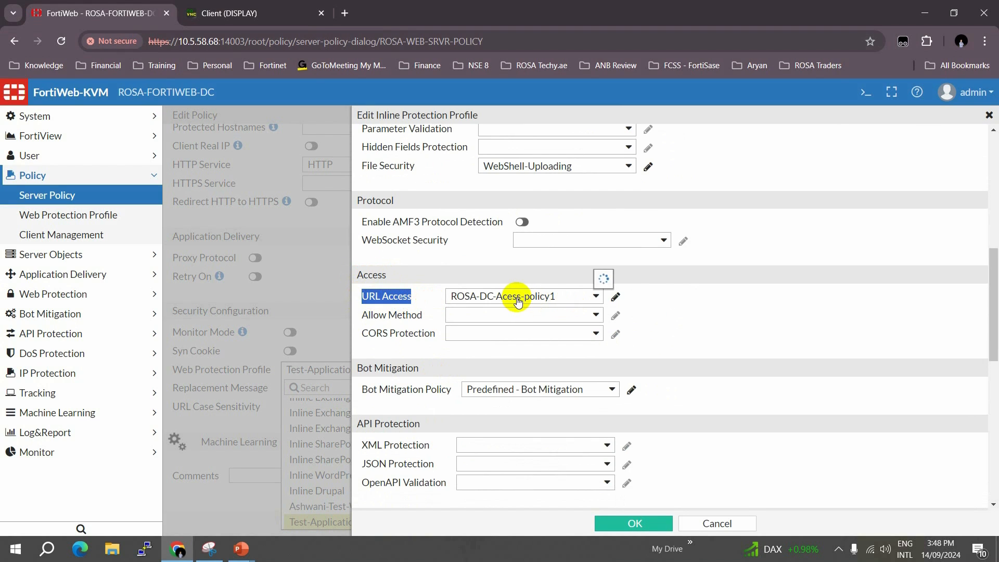
pyautogui.click(512, 297)
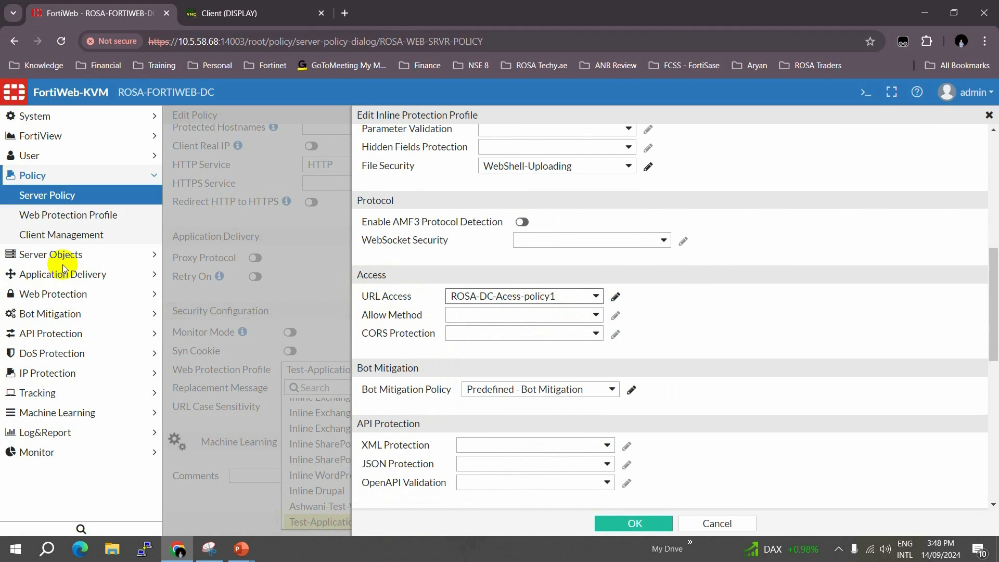
pyautogui.click(556, 296)
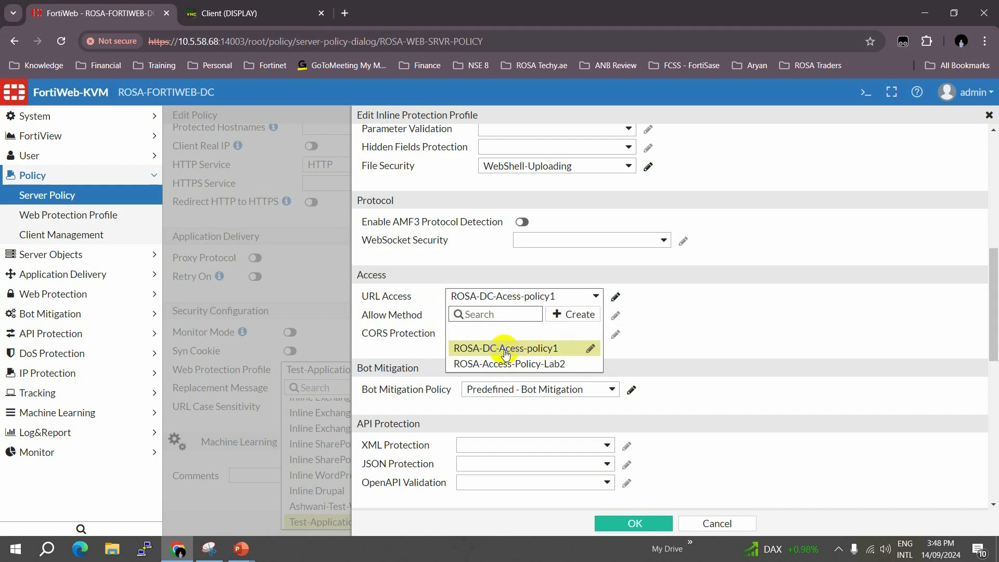
pyautogui.click(515, 347)
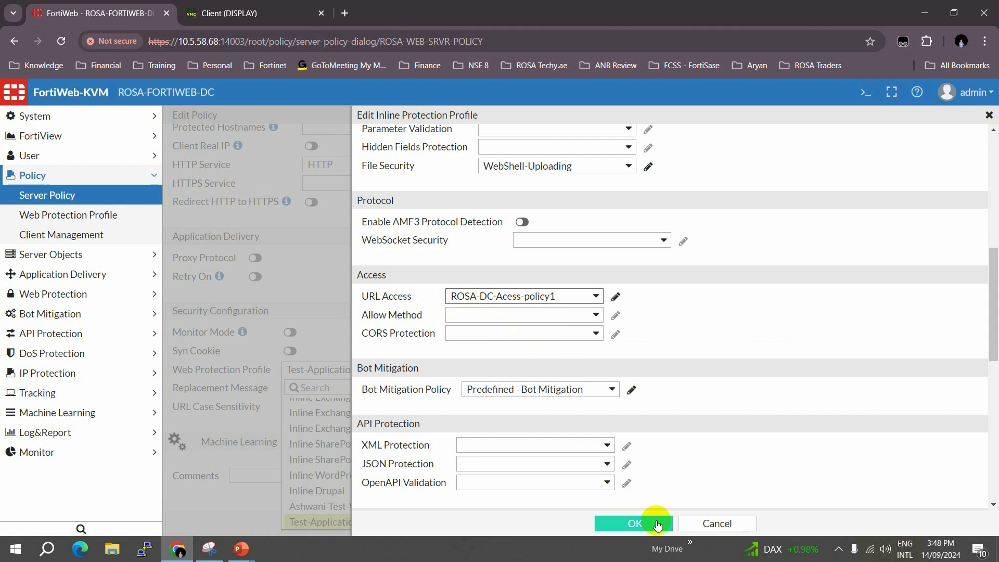
pyautogui.click(637, 522)
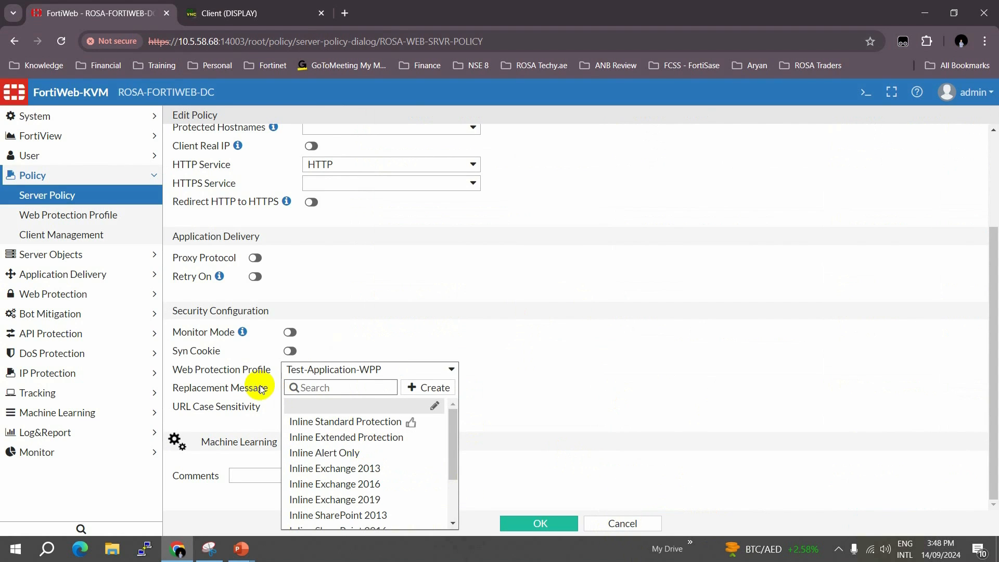
pyautogui.click(594, 325)
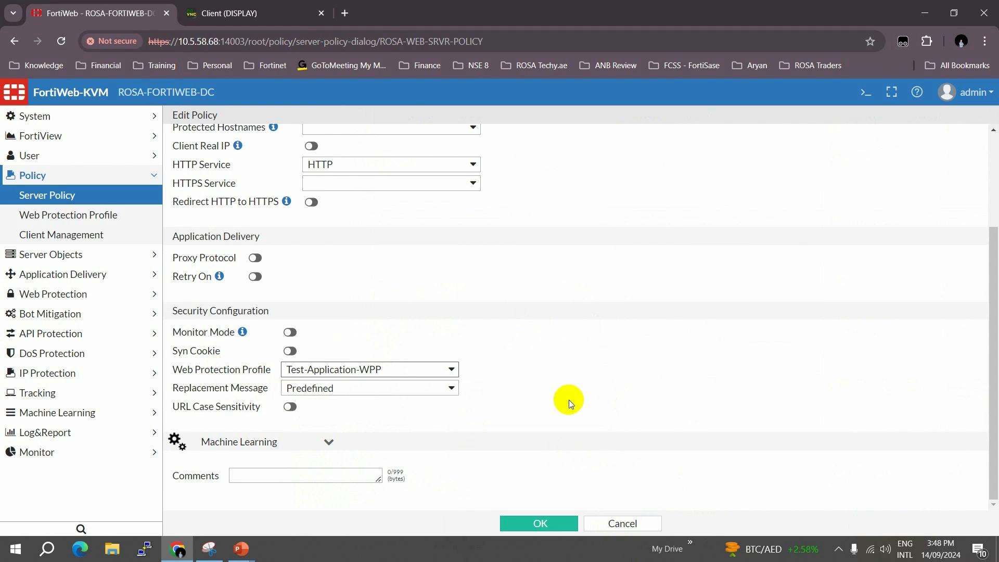
pyautogui.click(634, 524)
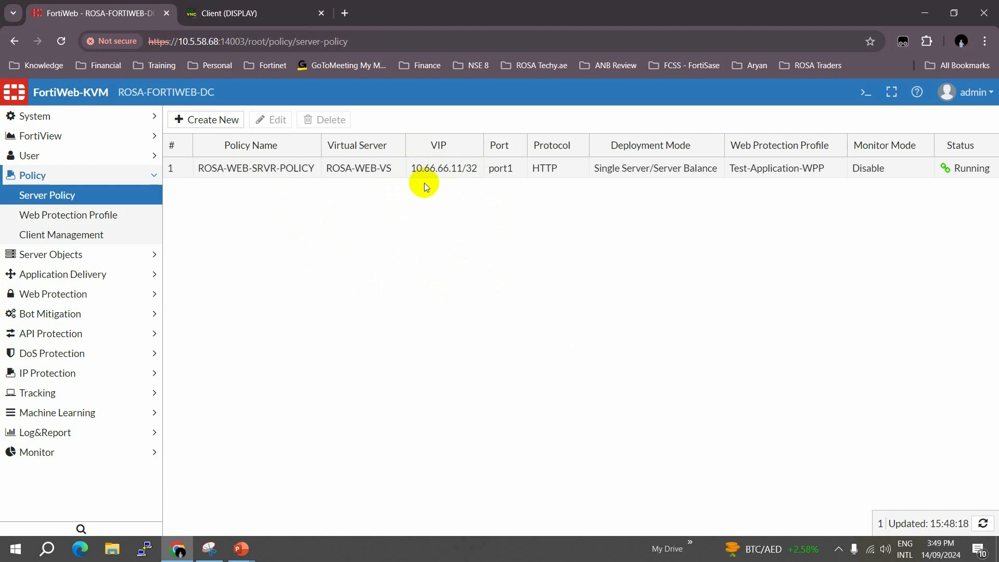
# Switch to the client display, reload 10.66.66.11/vulnerabilities/brute/ in its browser, and examine the returned page
pyautogui.click(218, 13)
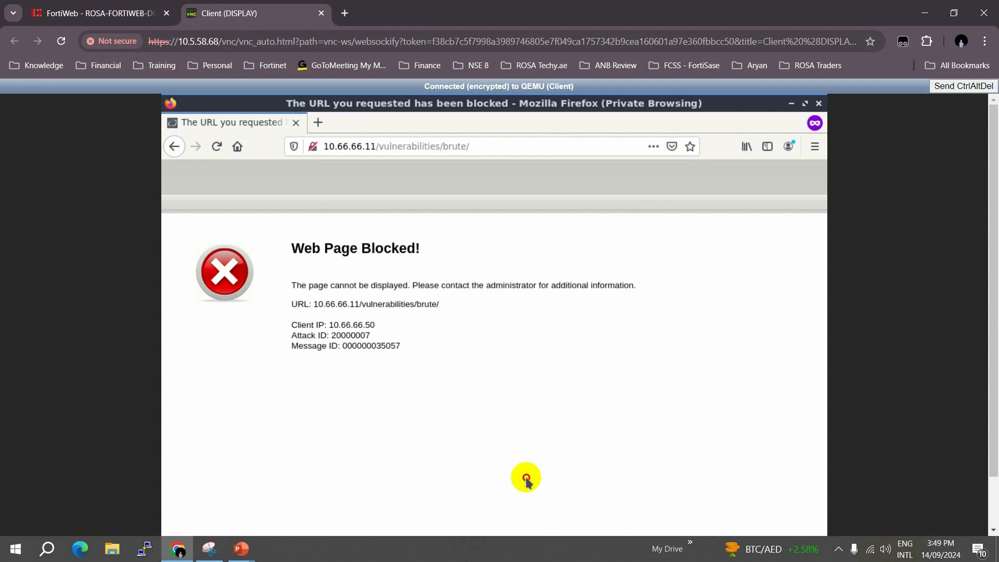
pyautogui.click(348, 147)
pyautogui.click(99, 13)
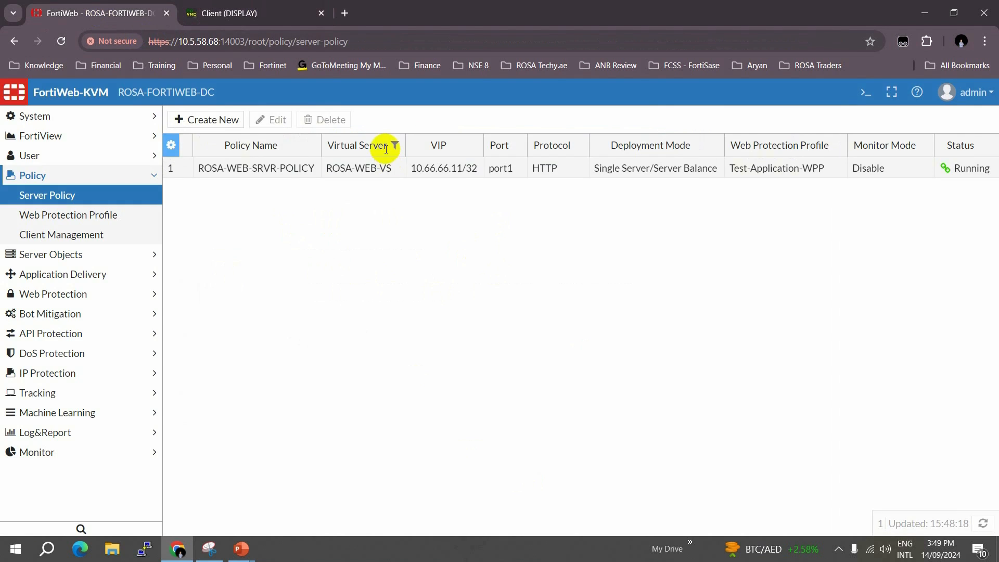
pyautogui.click(223, 16)
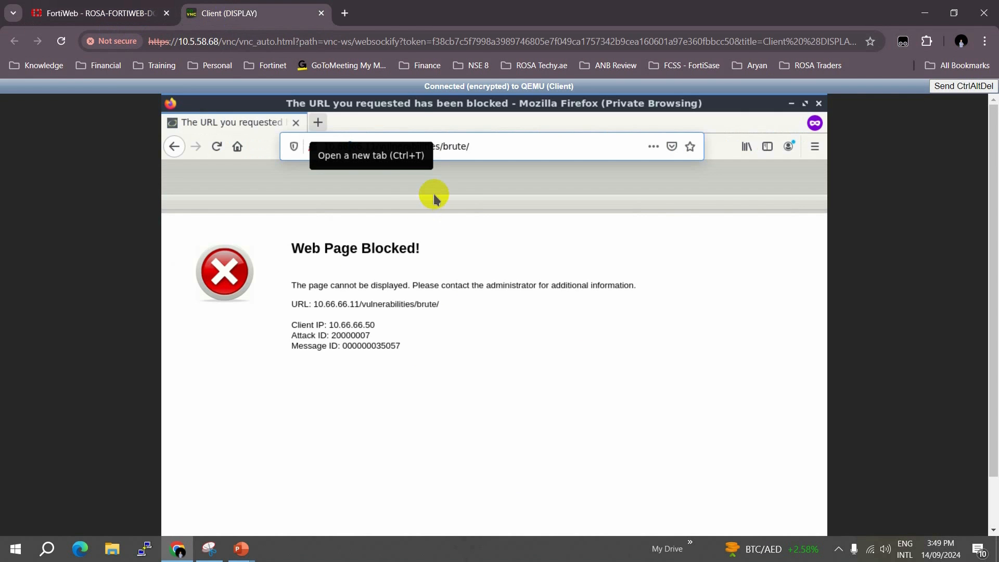
pyautogui.click(356, 148)
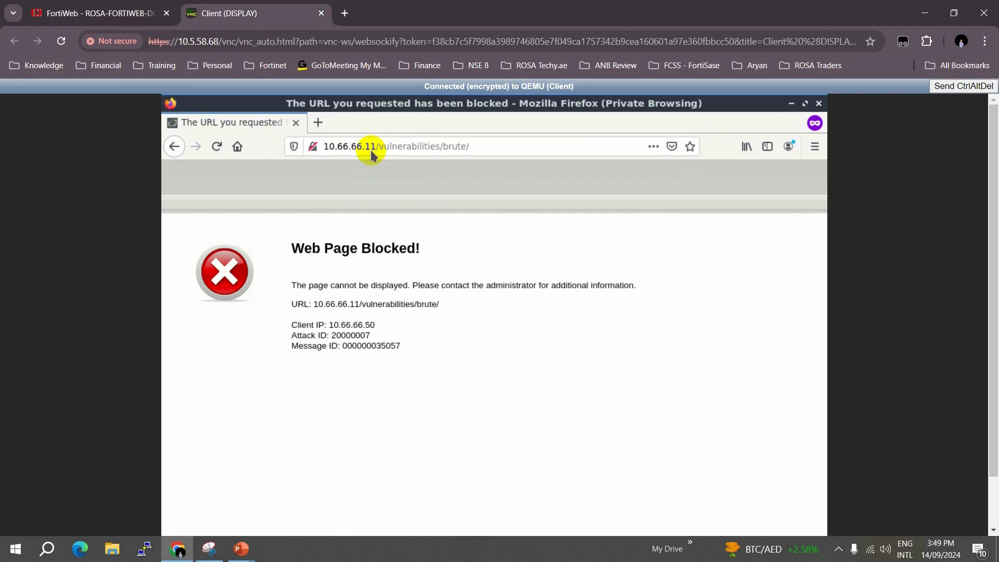
pyautogui.click(479, 146)
pyautogui.click(479, 147)
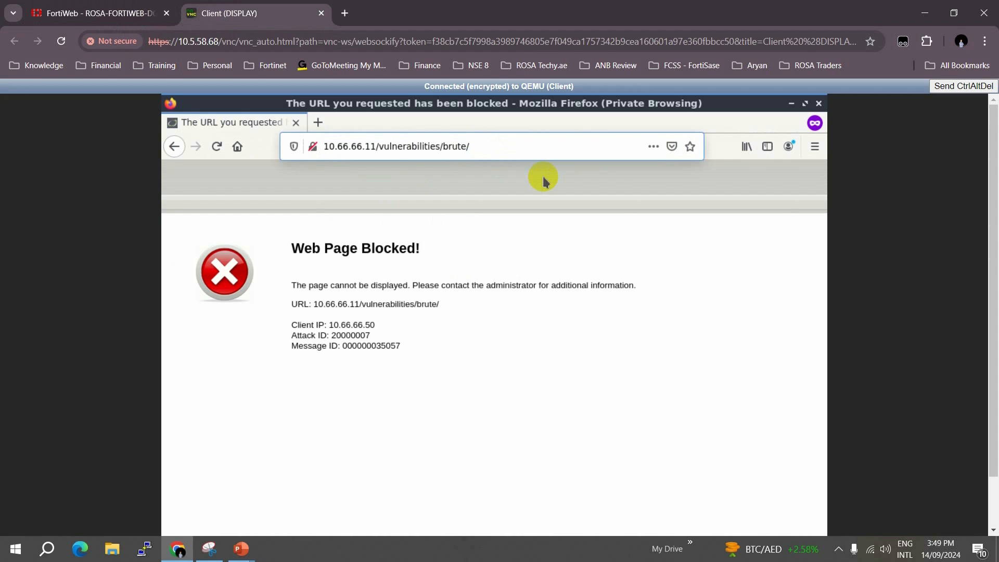
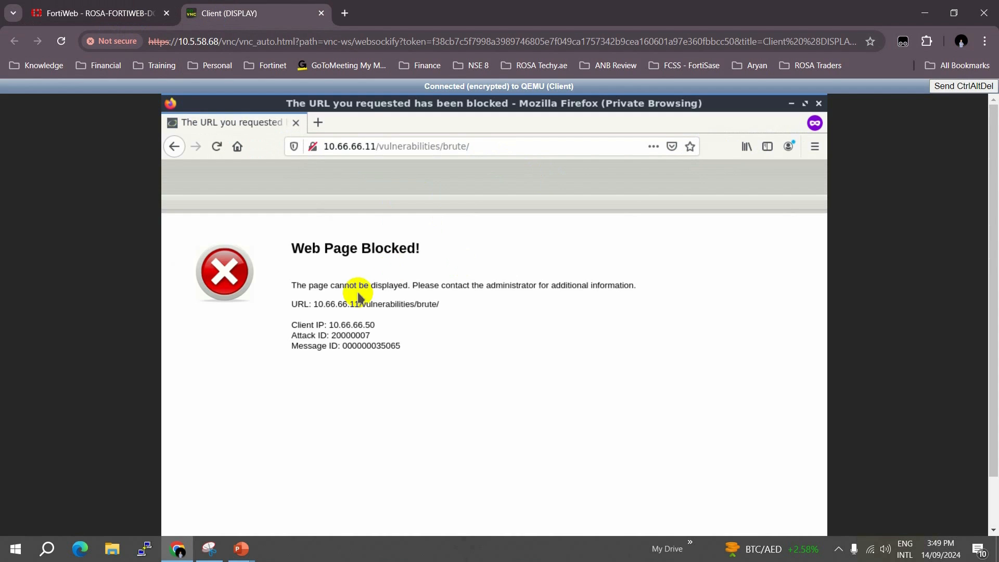
pyautogui.moveTo(324, 303); pyautogui.dragTo(417, 285)
pyautogui.moveTo(285, 248); pyautogui.dragTo(421, 248)
pyautogui.click(397, 329)
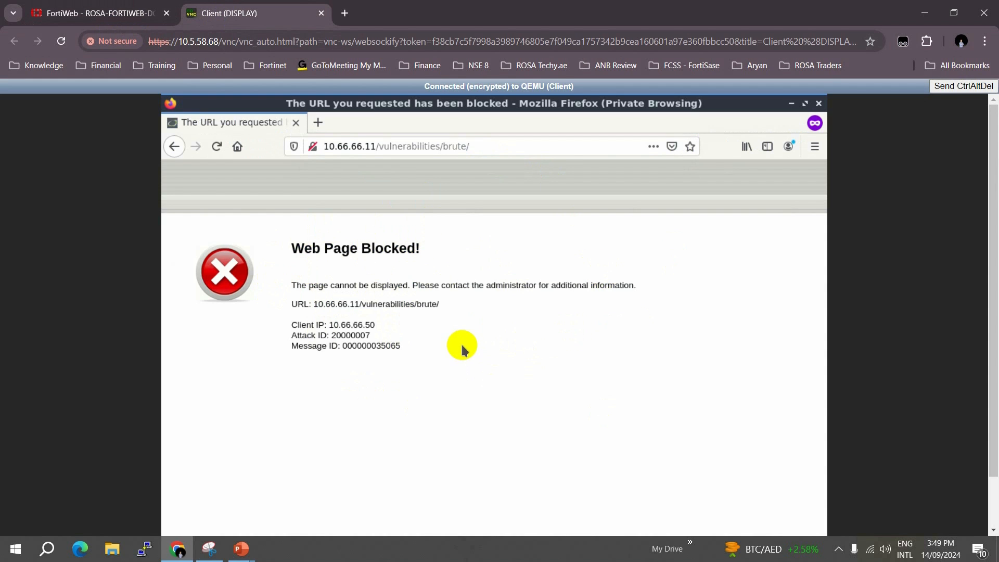
pyautogui.moveTo(353, 249); pyautogui.dragTo(366, 249)
pyautogui.click(364, 248)
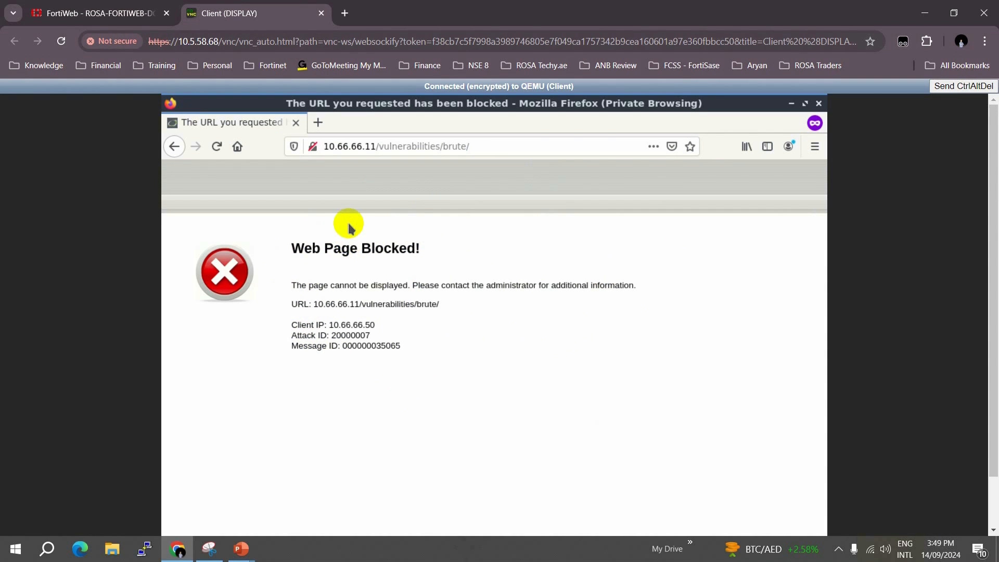
# Switch back to FortiWeb, open the attack log, and show the details of the newest entry
pyautogui.click(99, 13)
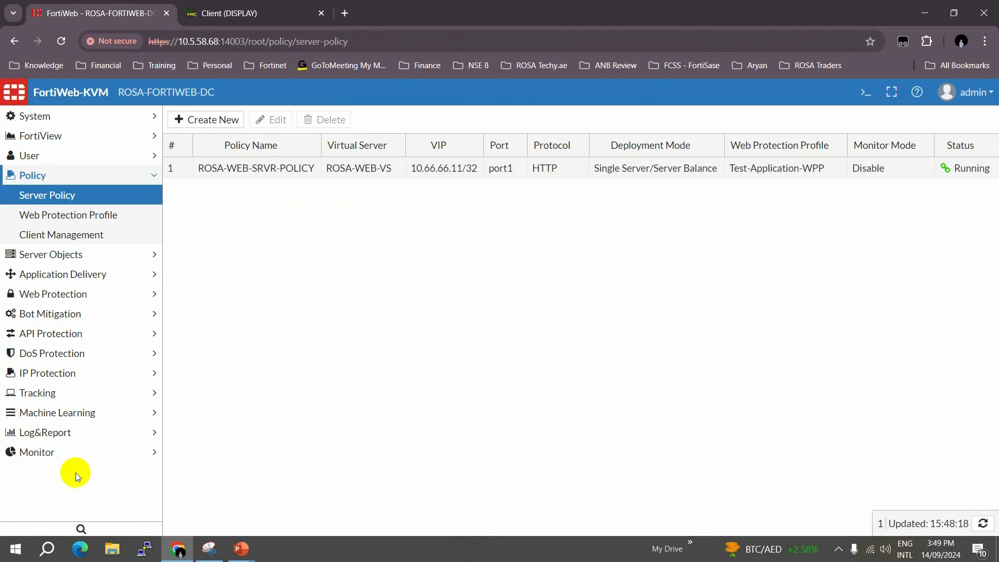
pyautogui.click(96, 431)
pyautogui.click(39, 393)
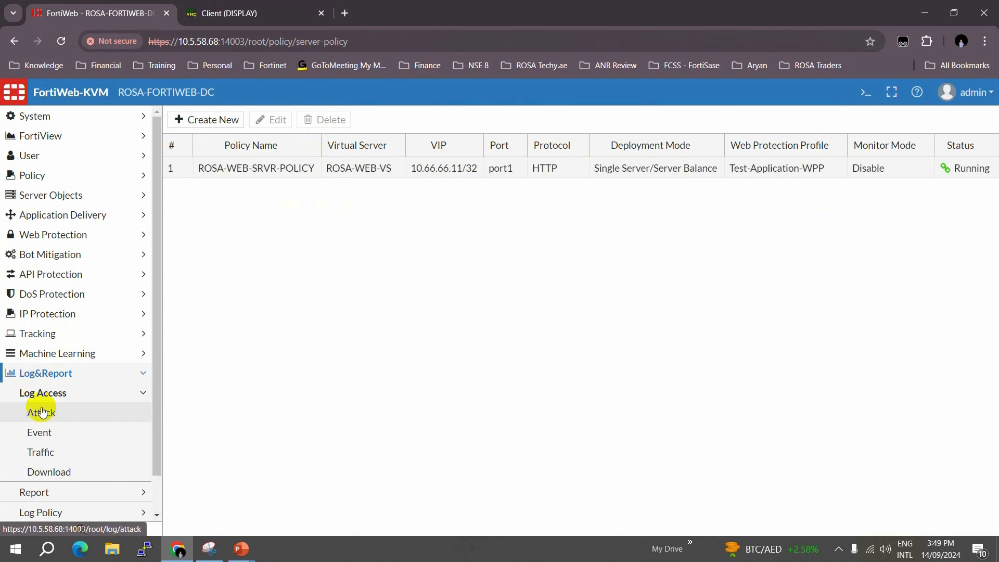
pyautogui.click(40, 411)
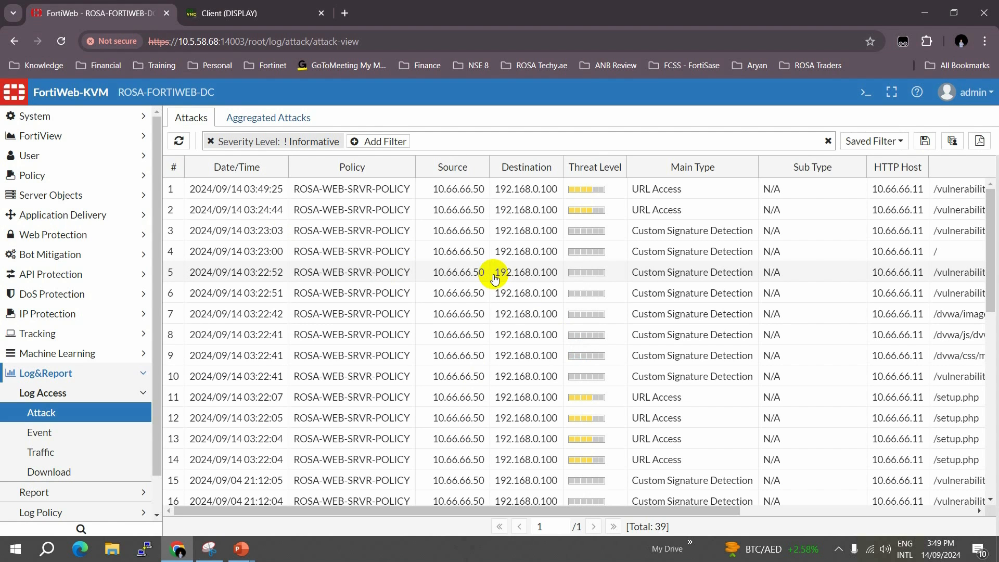
pyautogui.click(675, 192)
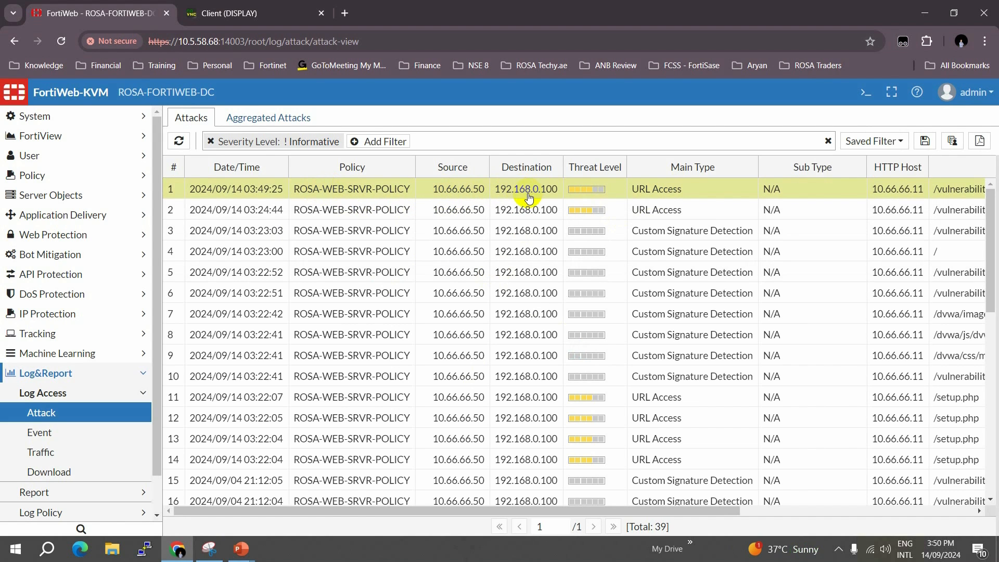
pyautogui.click(620, 197)
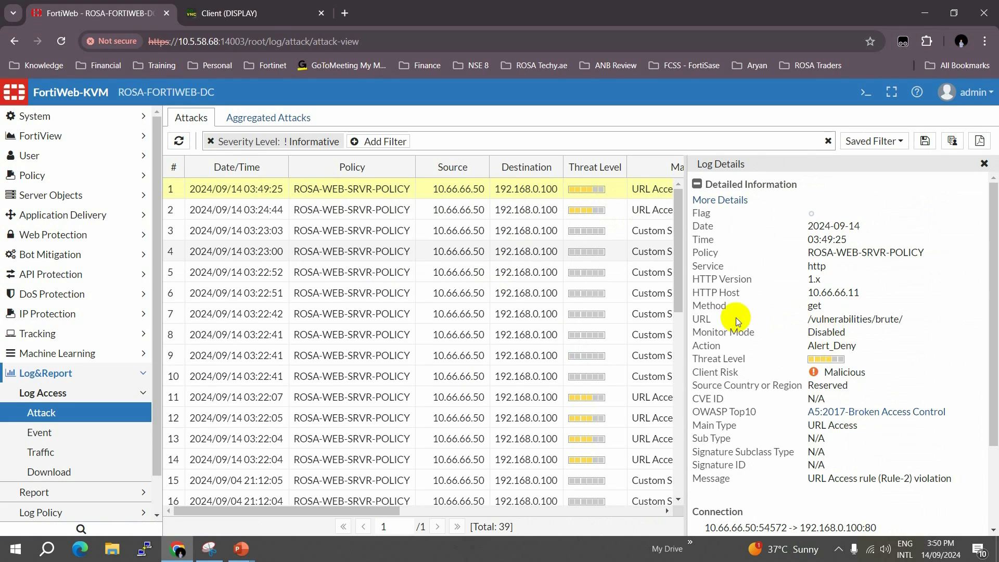
# Examine the log entry's HTTP host, URL, action and message, and close the log details
pyautogui.doubleClick(814, 306)
pyautogui.doubleClick(816, 293)
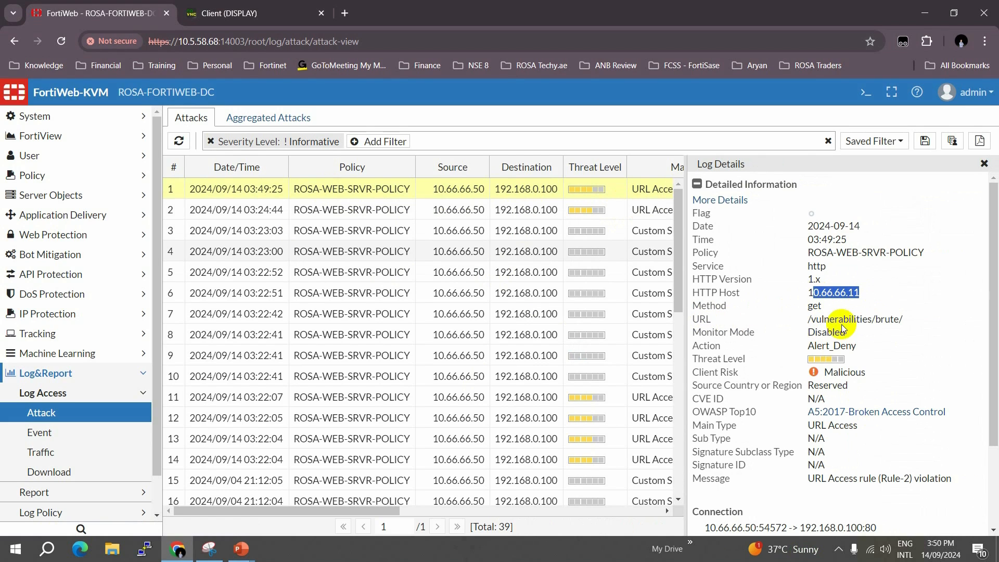
pyautogui.tripleClick(835, 319)
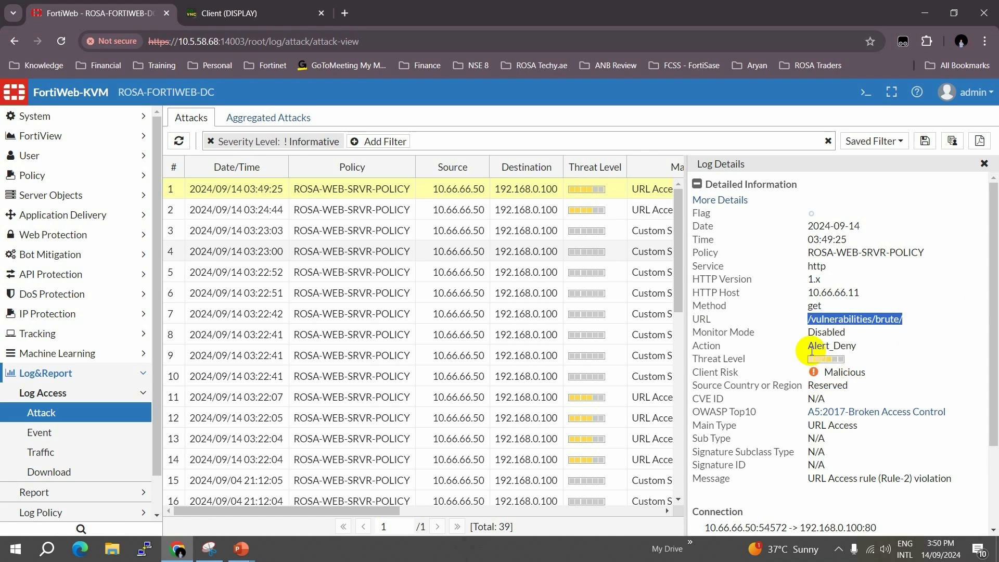
pyautogui.moveTo(808, 347); pyautogui.dragTo(851, 348)
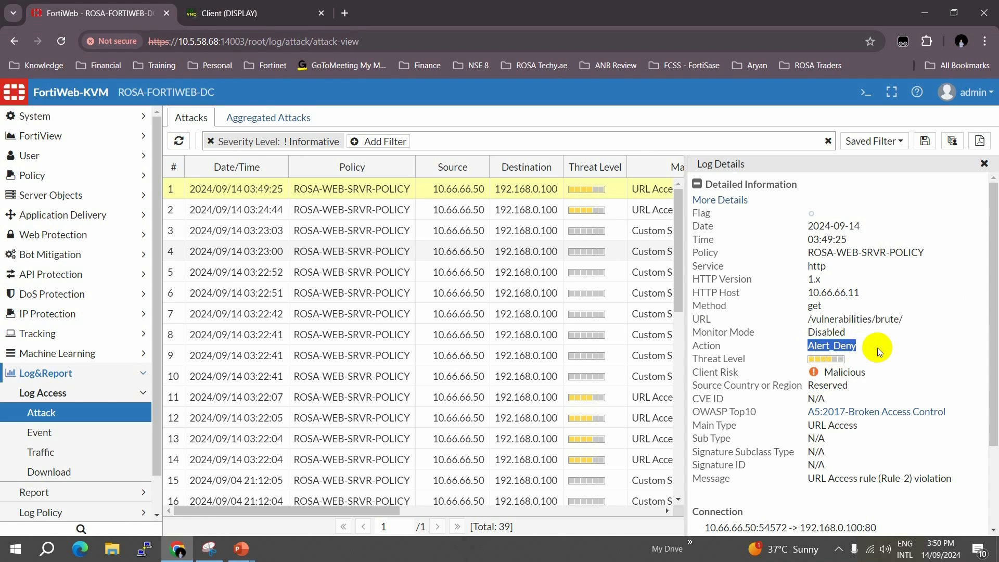
pyautogui.scroll(-1, 858, 349)
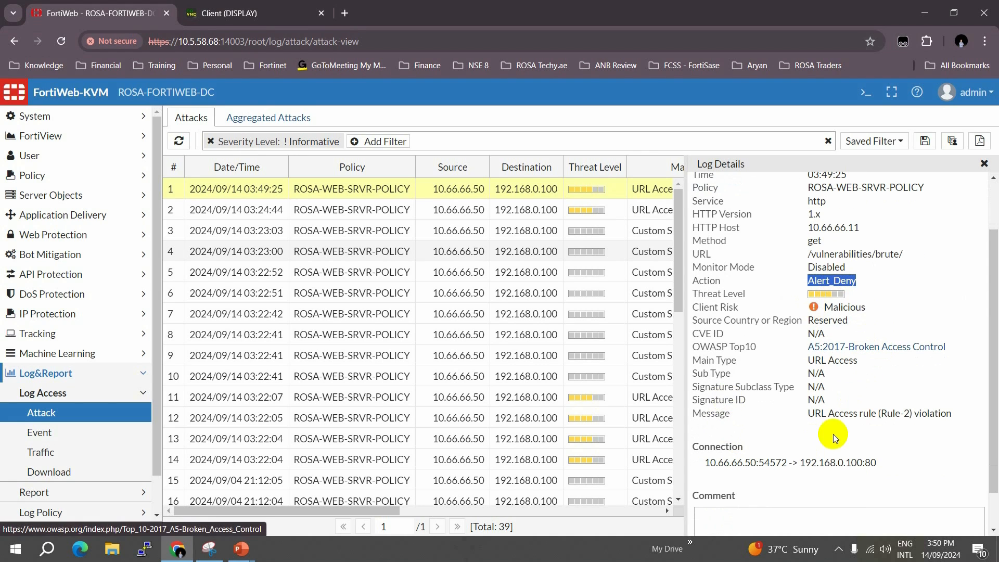
pyautogui.moveTo(814, 415); pyautogui.dragTo(954, 445)
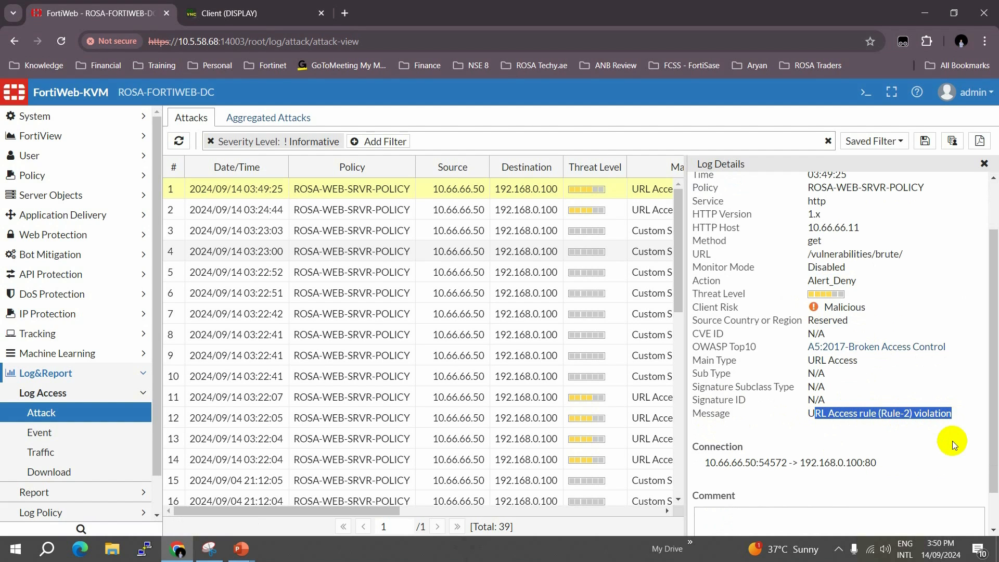
pyautogui.moveTo(813, 413); pyautogui.dragTo(955, 419)
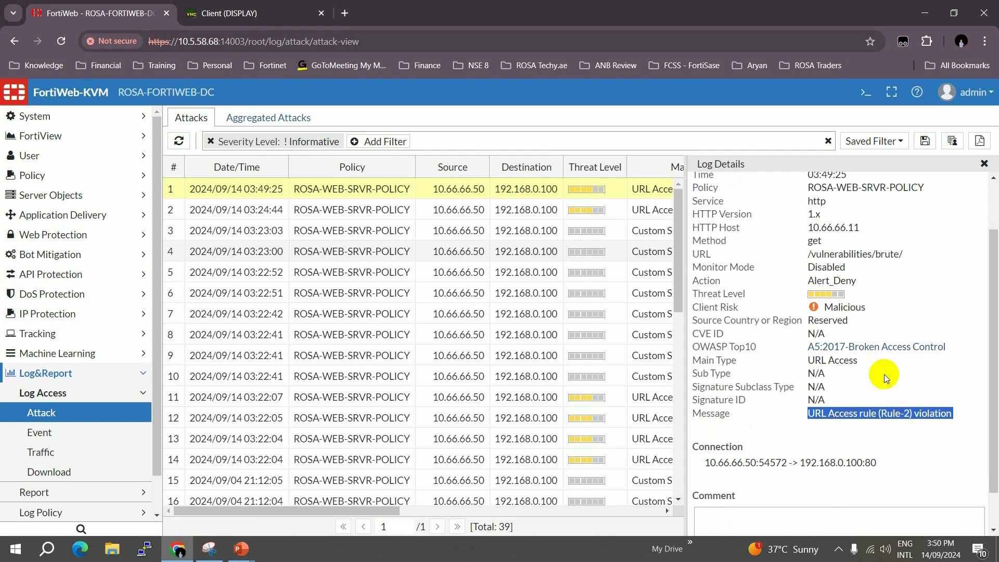
pyautogui.scroll(-1, 884, 411)
pyautogui.scroll(3, 888, 408)
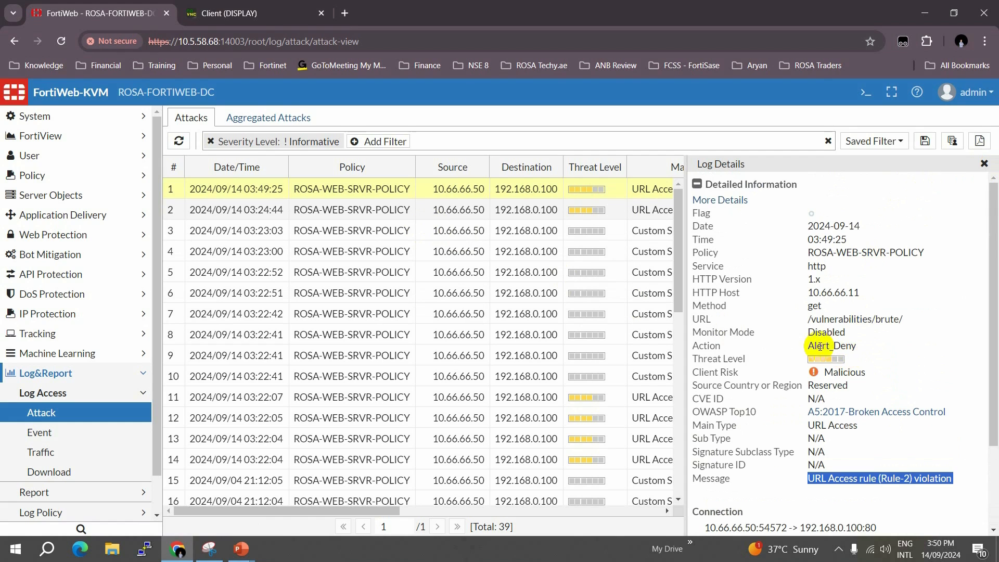
pyautogui.moveTo(804, 345); pyautogui.dragTo(866, 346)
pyautogui.click(912, 342)
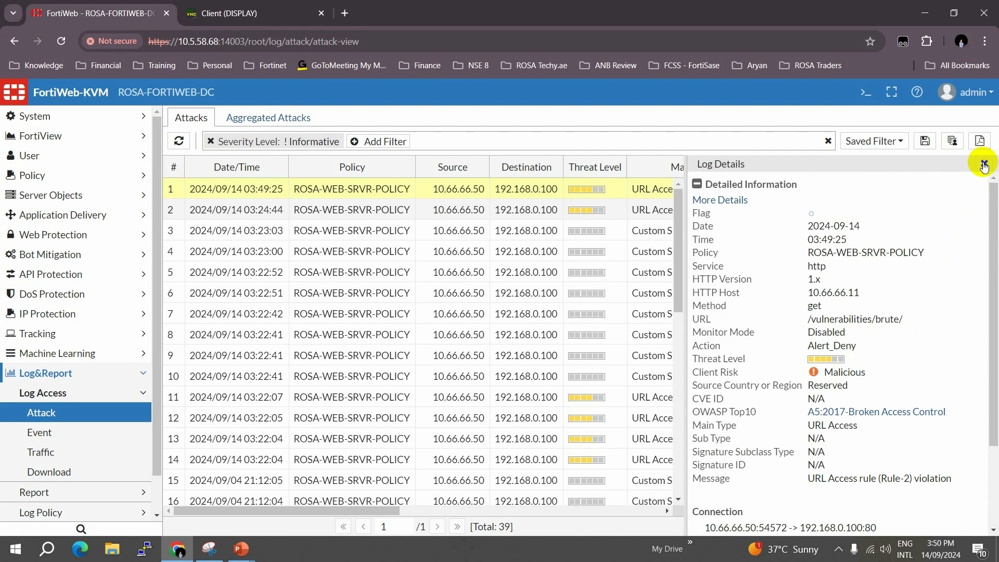
pyautogui.click(984, 166)
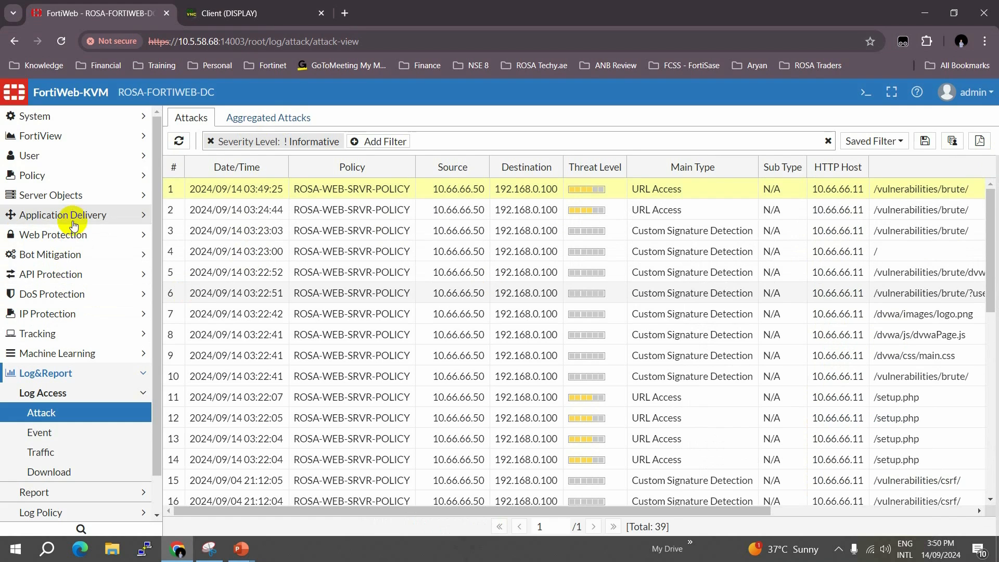
# Open the URL access policy ROSA-DC-Acess-policy1 and, through its first entry, examine ROSA-DC-Access-Rule1's action and URL pattern
pyautogui.click(61, 238)
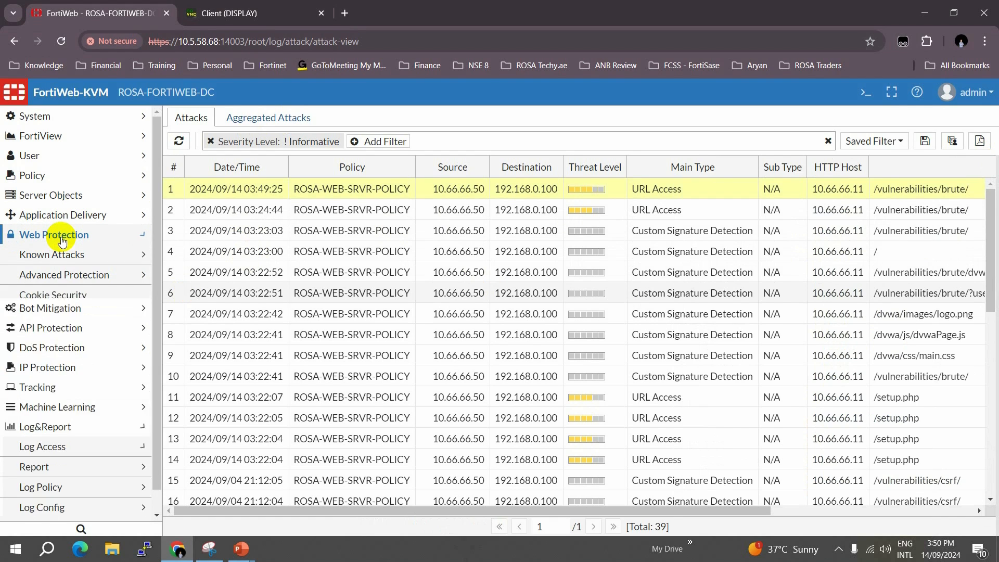
pyautogui.click(40, 338)
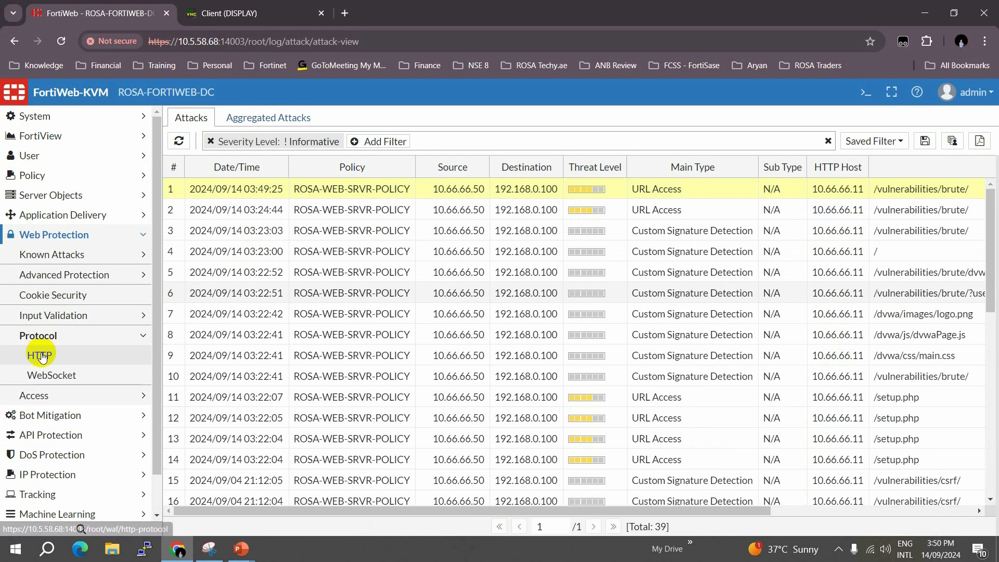
pyautogui.click(41, 394)
pyautogui.click(48, 374)
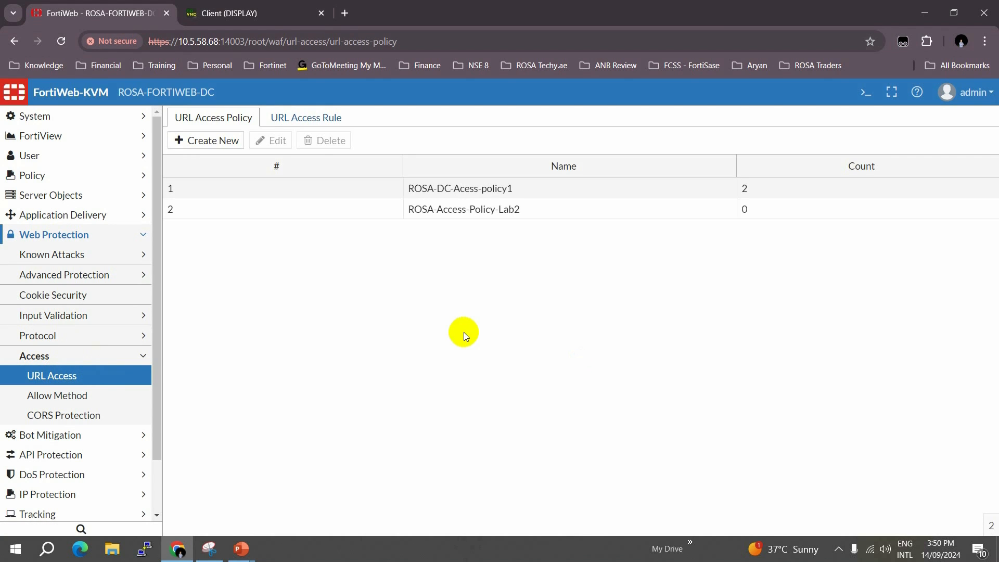
pyautogui.doubleClick(492, 189)
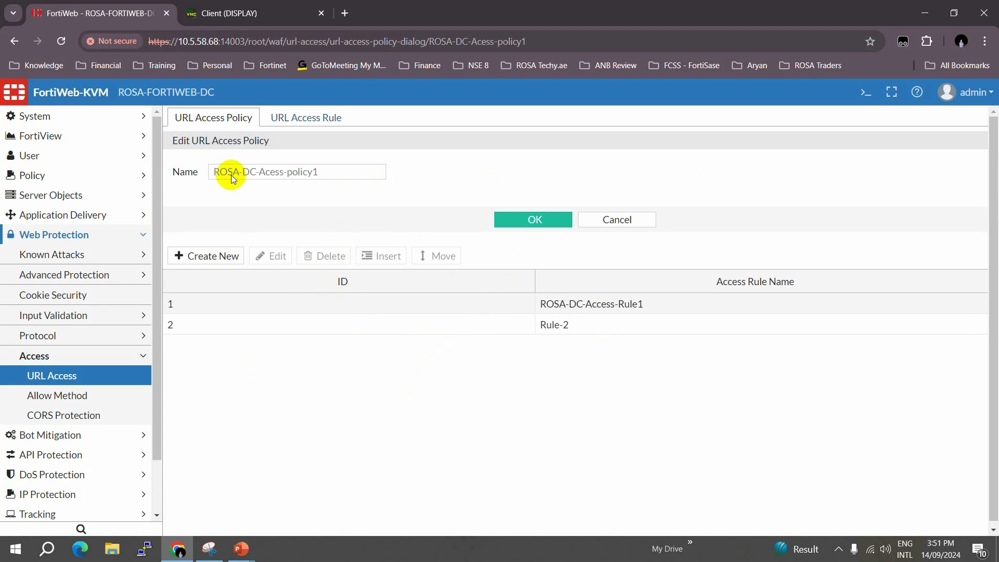
pyautogui.doubleClick(593, 304)
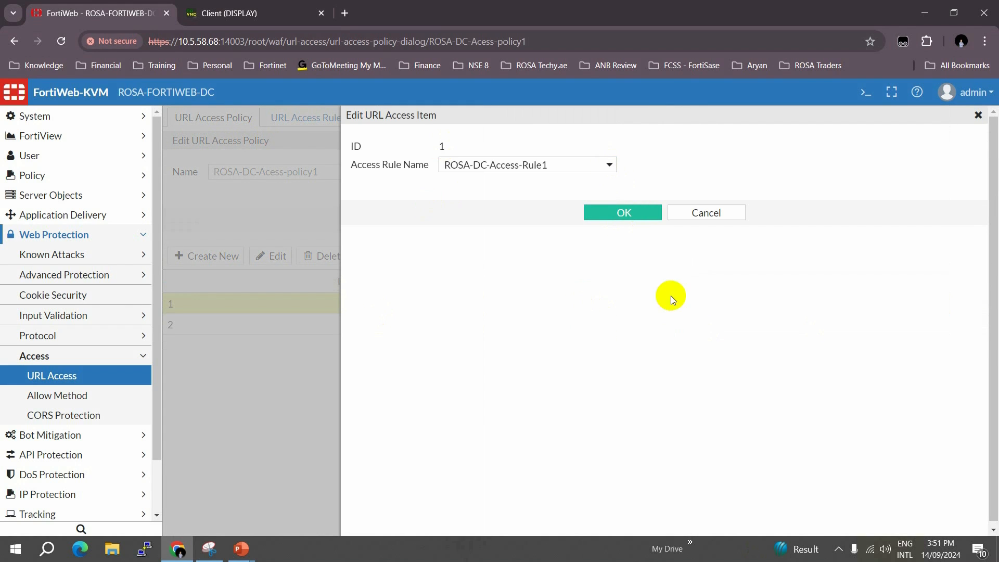
pyautogui.click(608, 164)
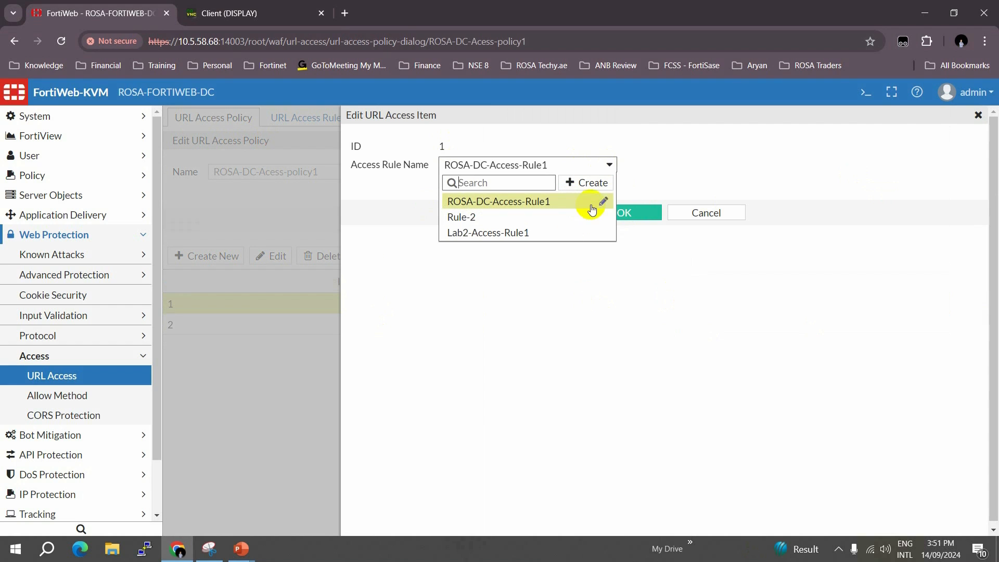
pyautogui.click(604, 202)
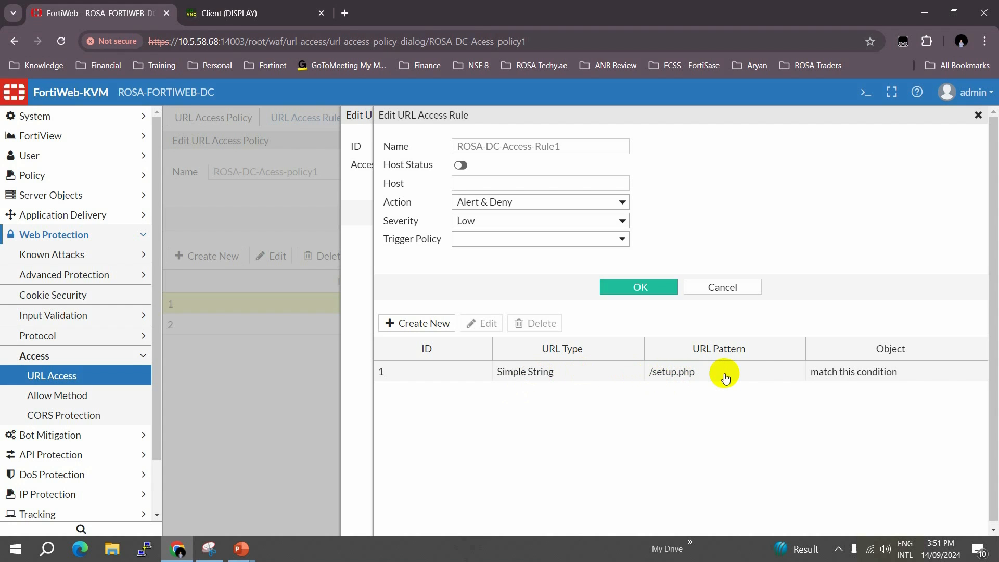
# Switch to the client display, load the 10.66.66.11 home page, and open its Setup page to test access
pyautogui.click(252, 13)
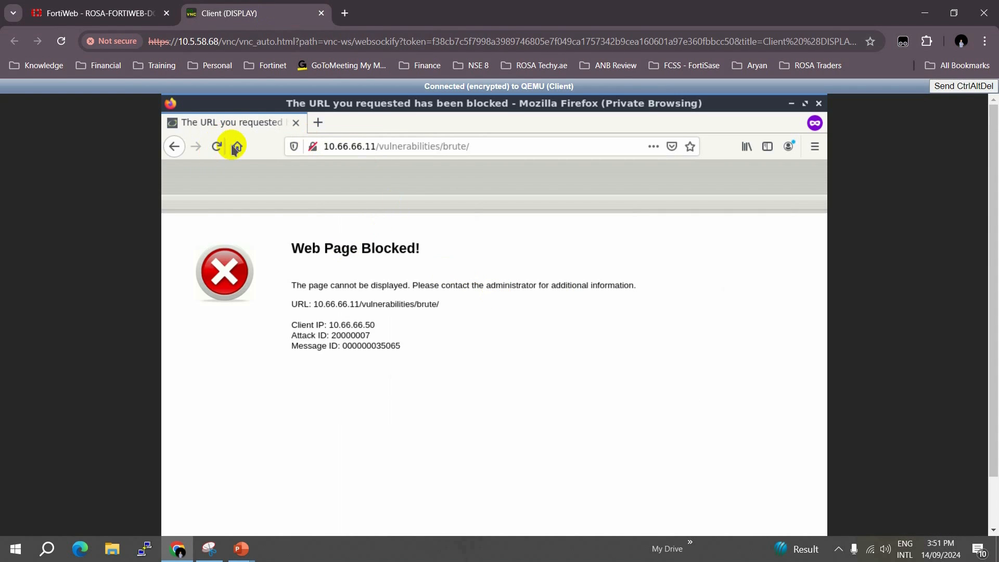
pyautogui.moveTo(383, 147); pyautogui.dragTo(529, 148)
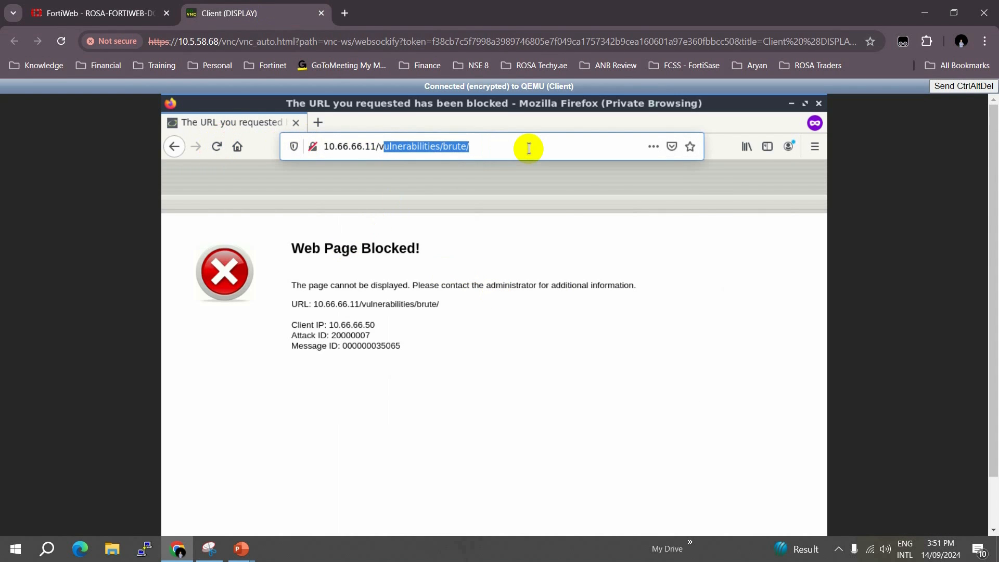
pyautogui.press('BackSpace')
pyautogui.press('BackSpace')
pyautogui.press('Return')
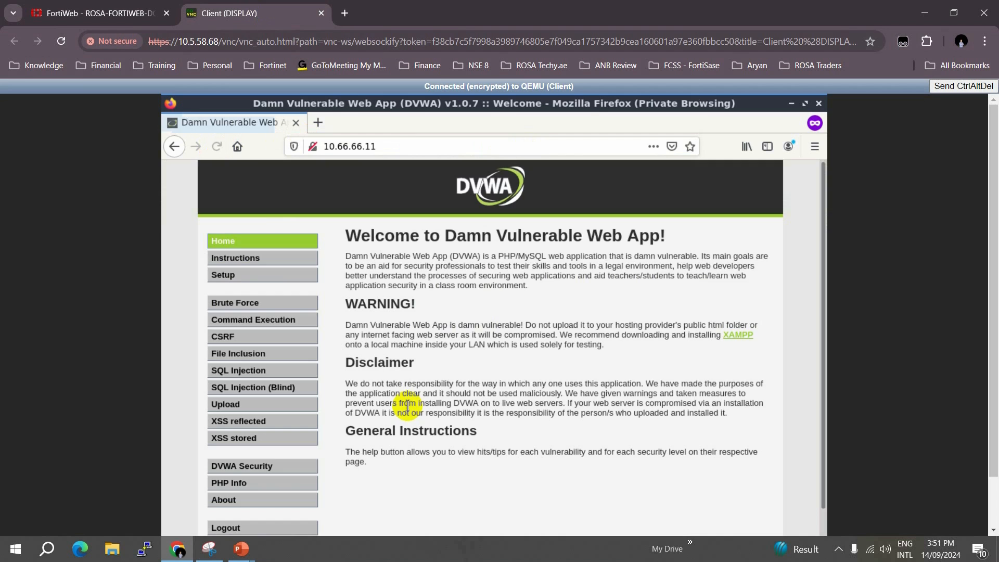
pyautogui.click(225, 279)
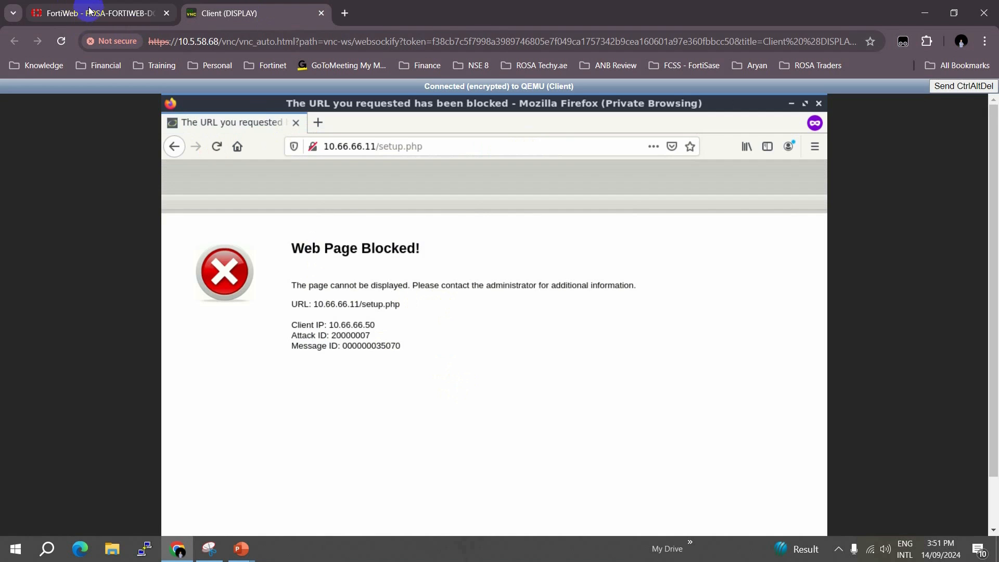
# Return to FortiWeb, cancel out of ROSA-DC-Access-Rule1, and open Rule-2 from the first entry's access rule choices
pyautogui.click(91, 13)
pyautogui.click(700, 291)
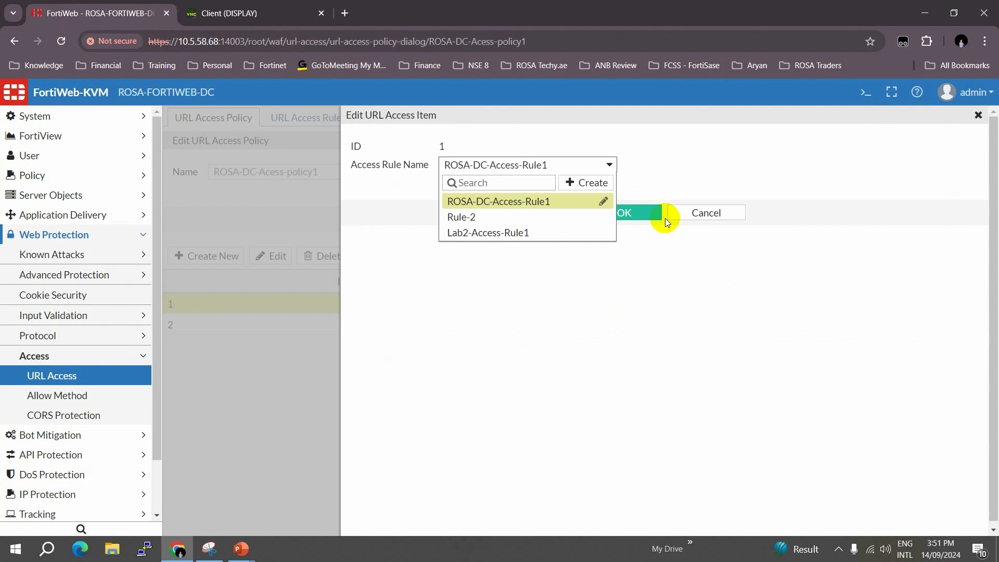
pyautogui.click(488, 218)
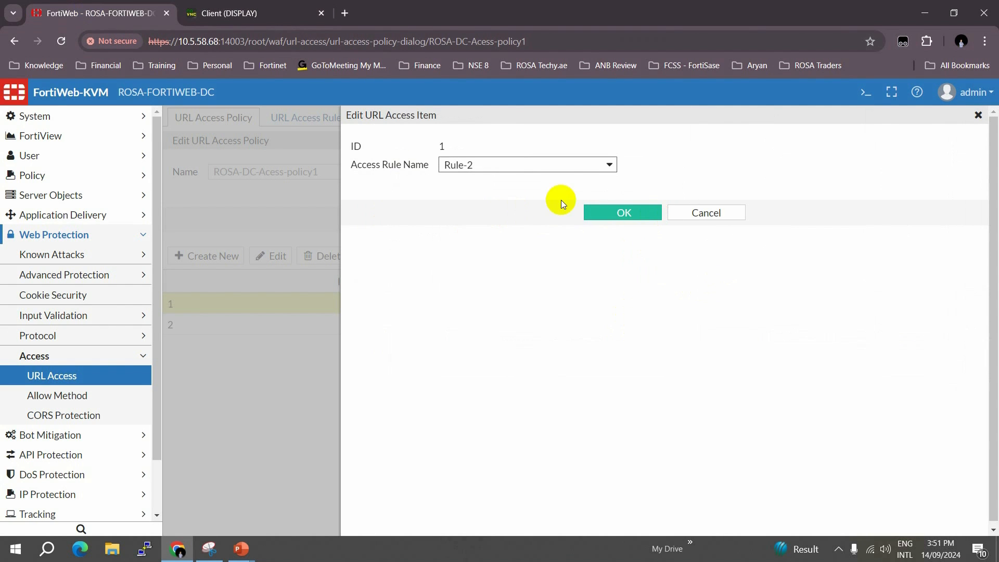
pyautogui.click(608, 162)
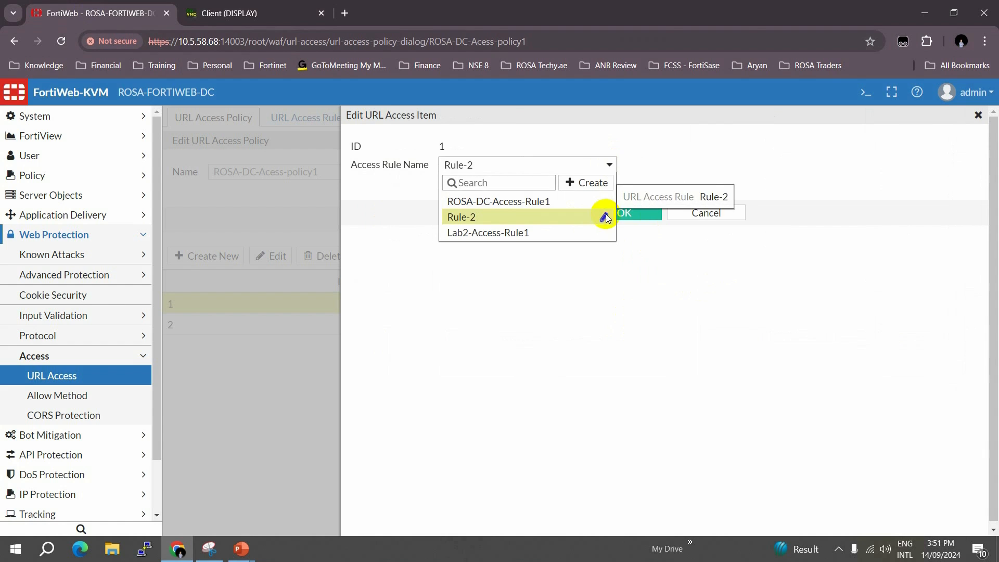
pyautogui.click(604, 216)
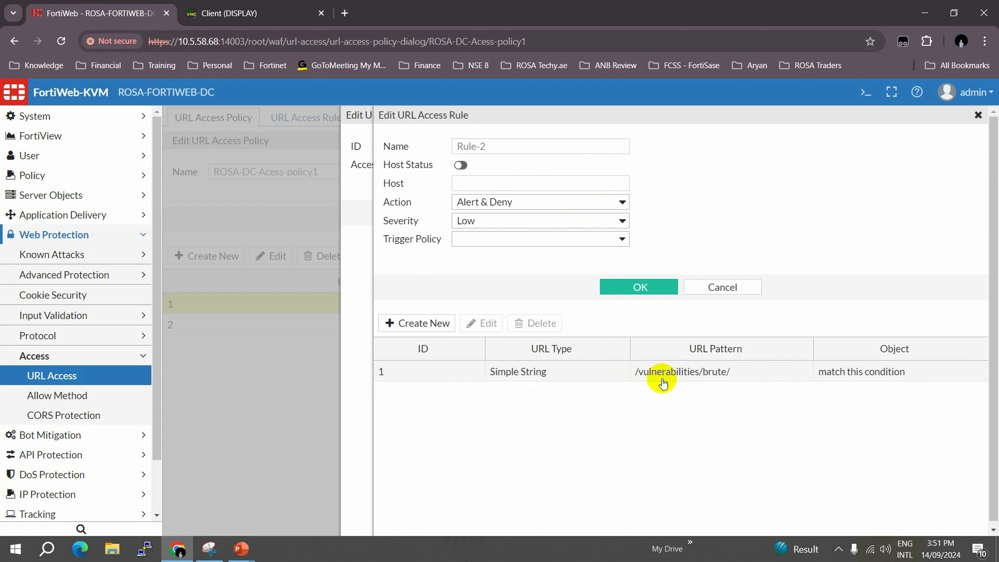
# Open Rule-2's URL access condition and examine its URL pattern and source IP range
pyautogui.doubleClick(717, 370)
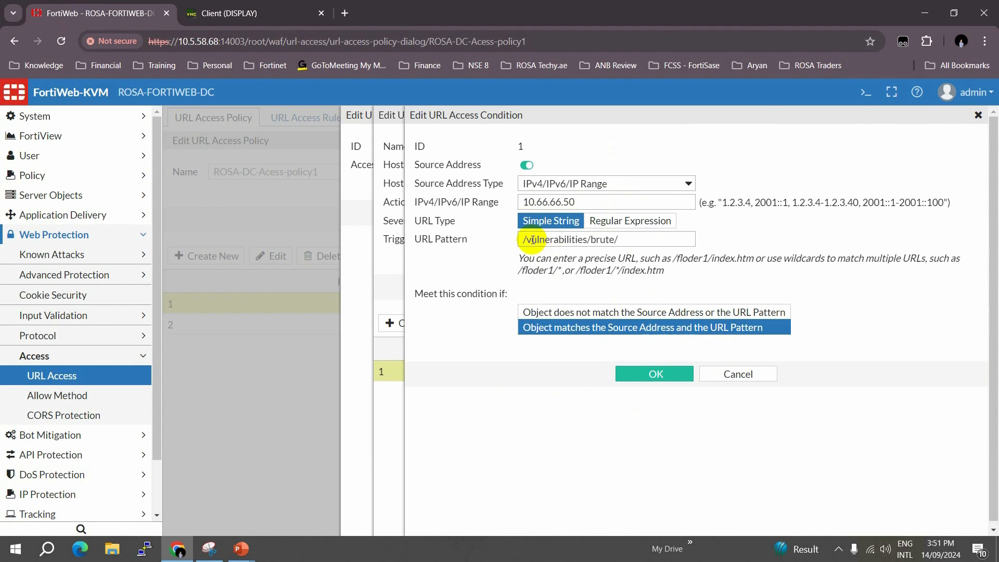
pyautogui.moveTo(521, 237); pyautogui.dragTo(656, 243)
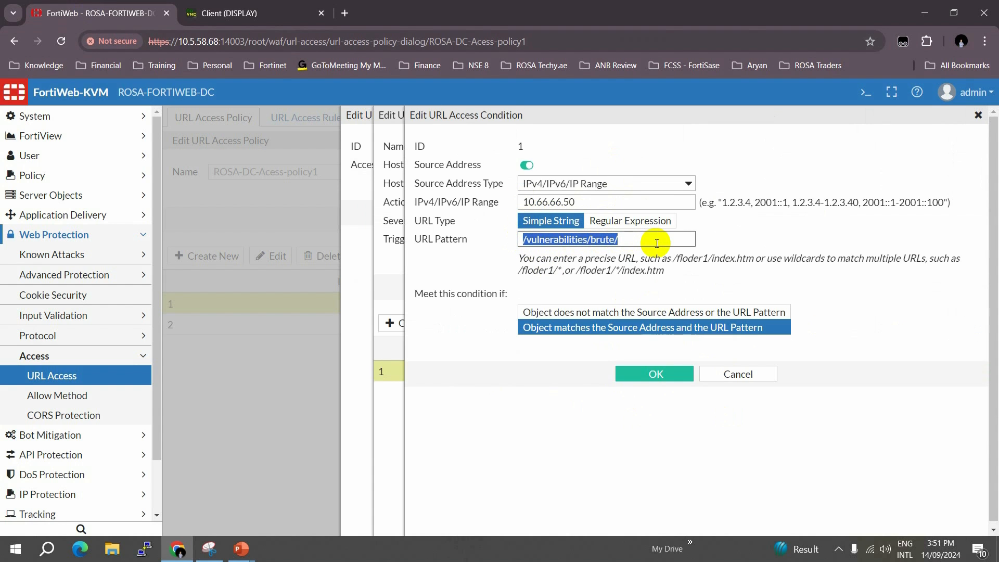
pyautogui.moveTo(523, 201); pyautogui.dragTo(602, 201)
pyautogui.click(626, 203)
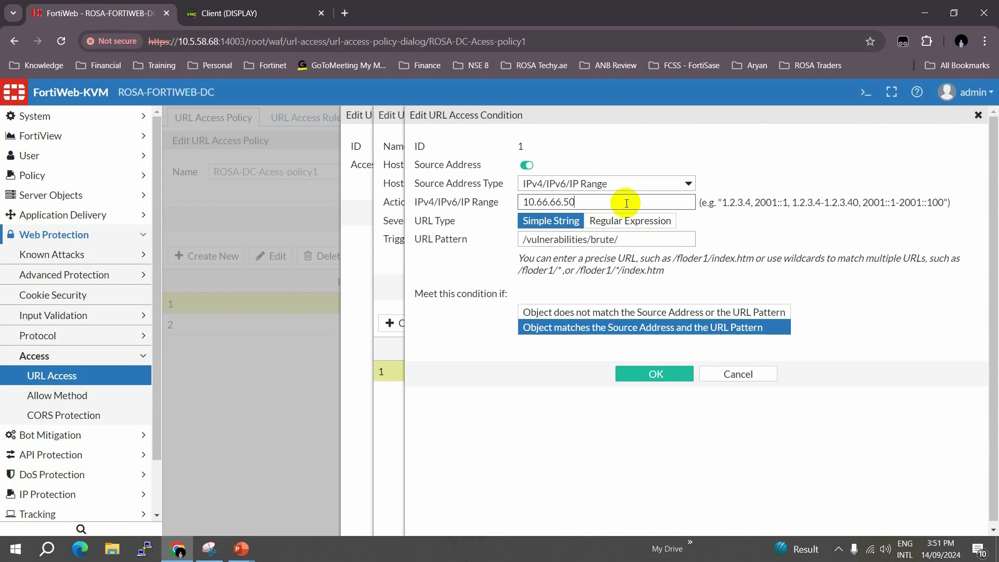
# Switch to the client display, browse to 10.66.66.11/vulnerabilities/brute, and examine the URL reported on the returned page
pyautogui.click(255, 13)
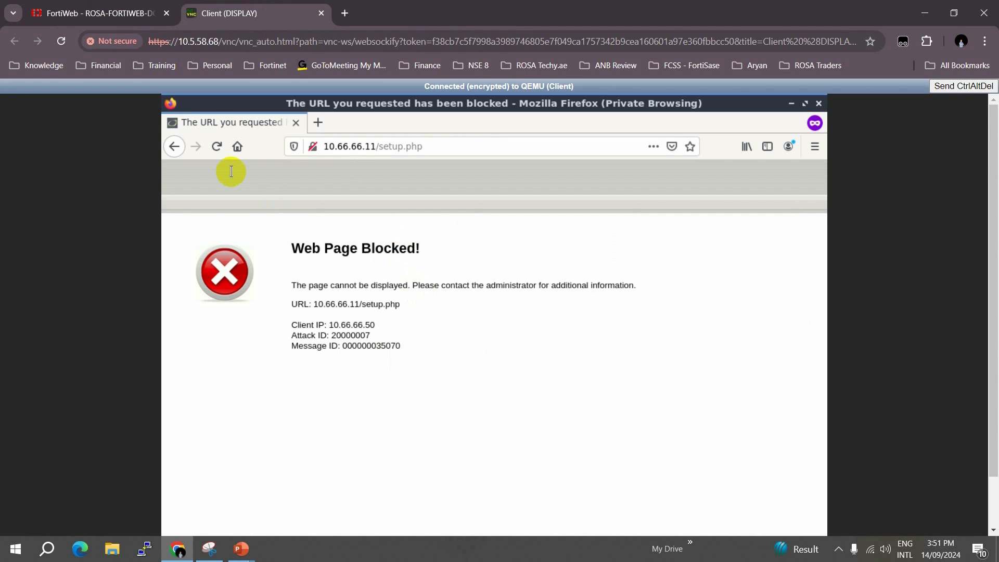
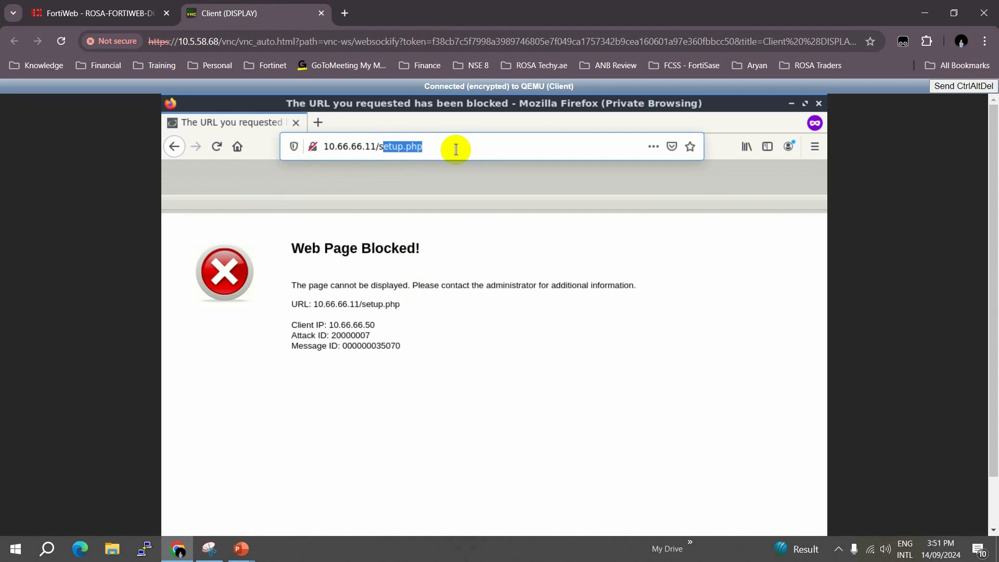
pyautogui.press('BackSpace')
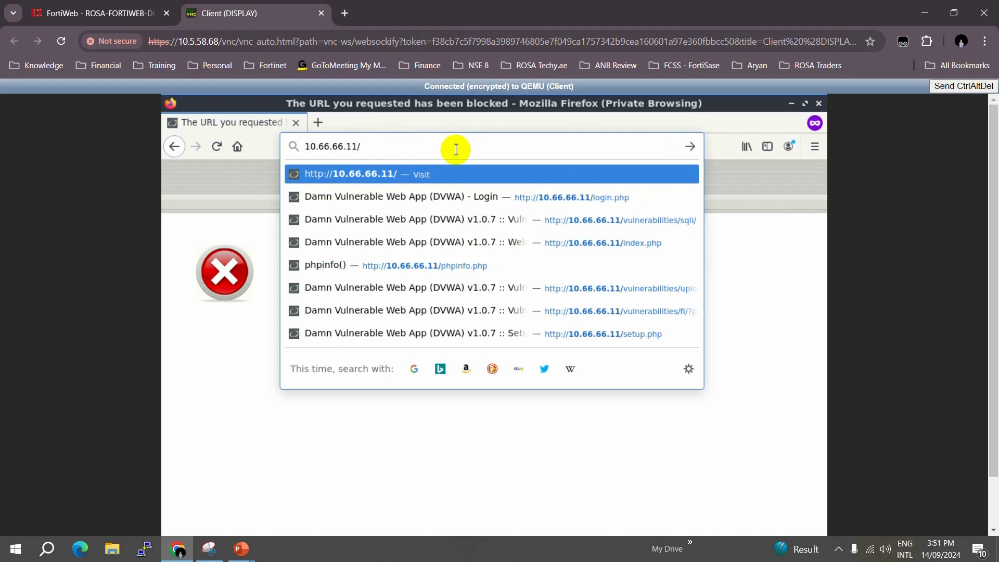
pyautogui.write('vulnerabilities/')
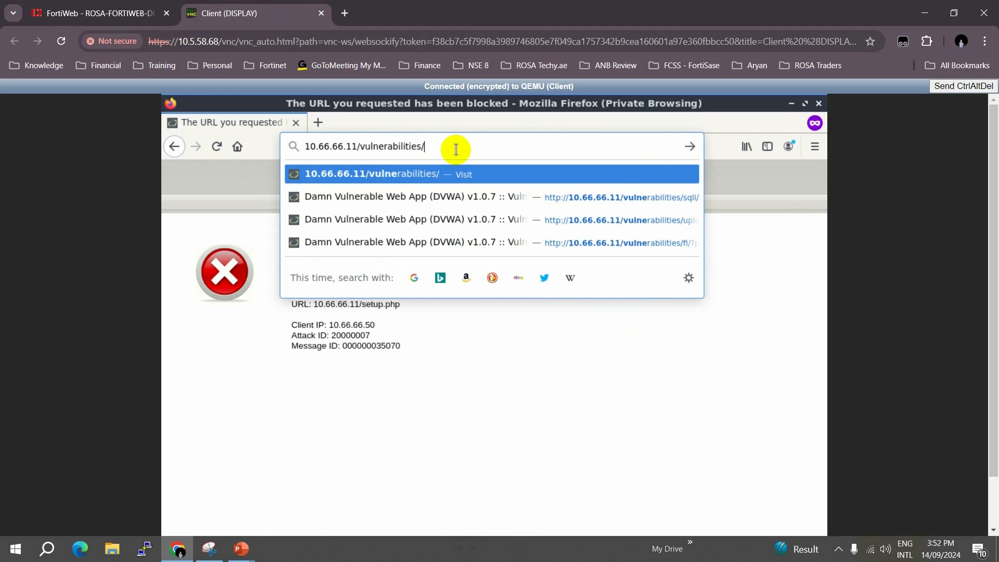
pyautogui.write('brute')
pyautogui.press('Return')
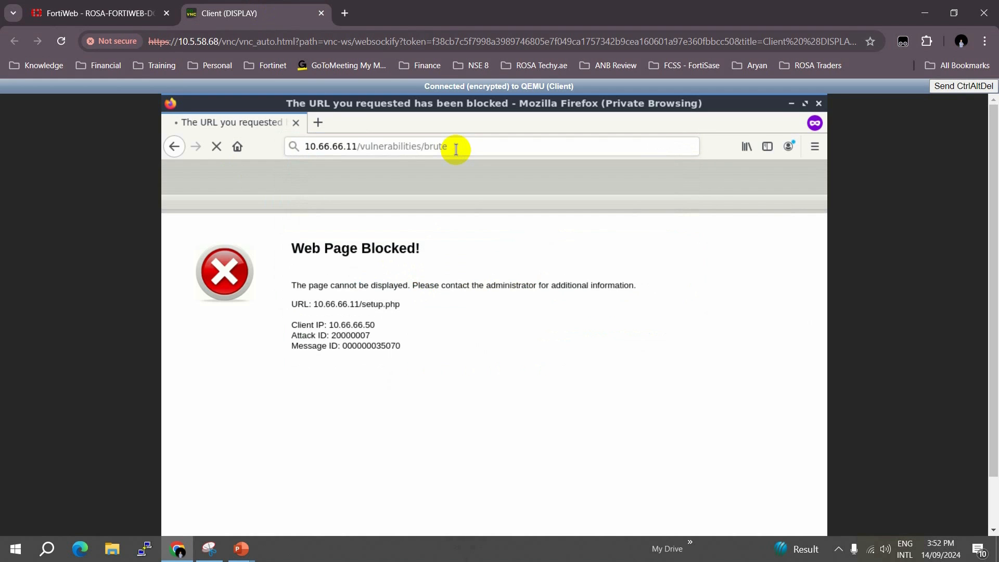
pyautogui.moveTo(325, 304); pyautogui.dragTo(463, 310)
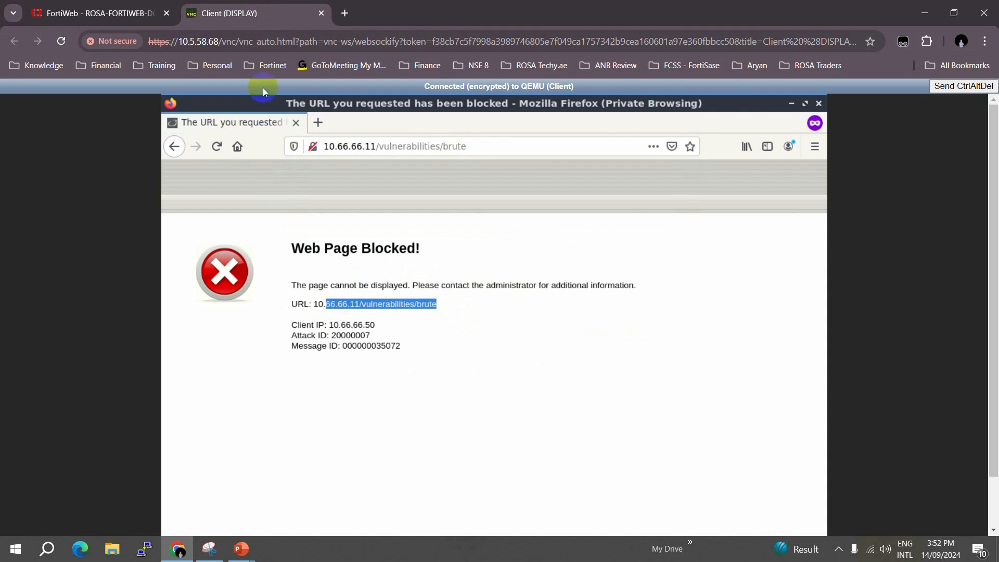
pyautogui.click(474, 354)
# Back in FortiWeb, cancel the condition editor, save Rule-2 with the Action set to Continue, and cancel the first entry's edit
pyautogui.click(91, 9)
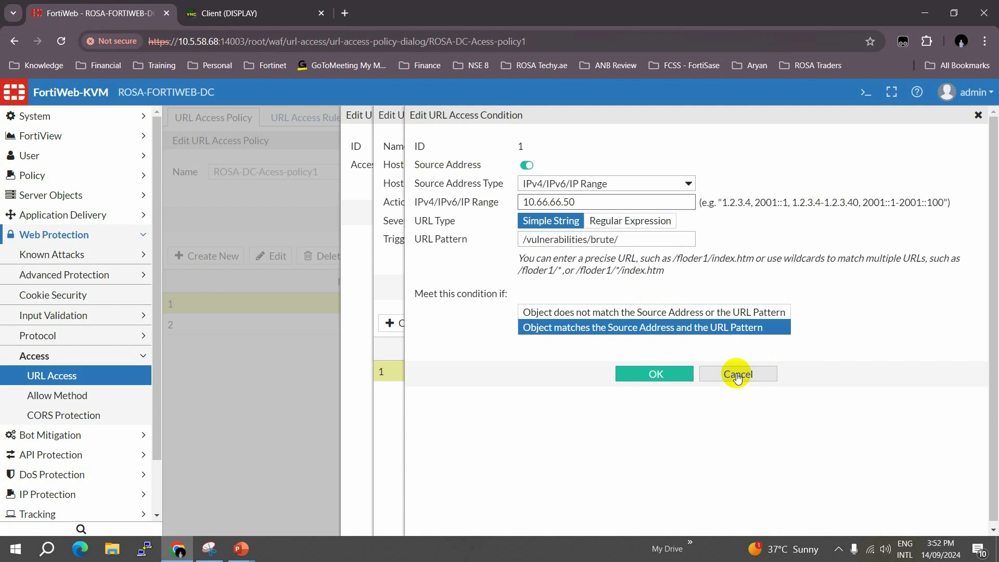
pyautogui.click(736, 375)
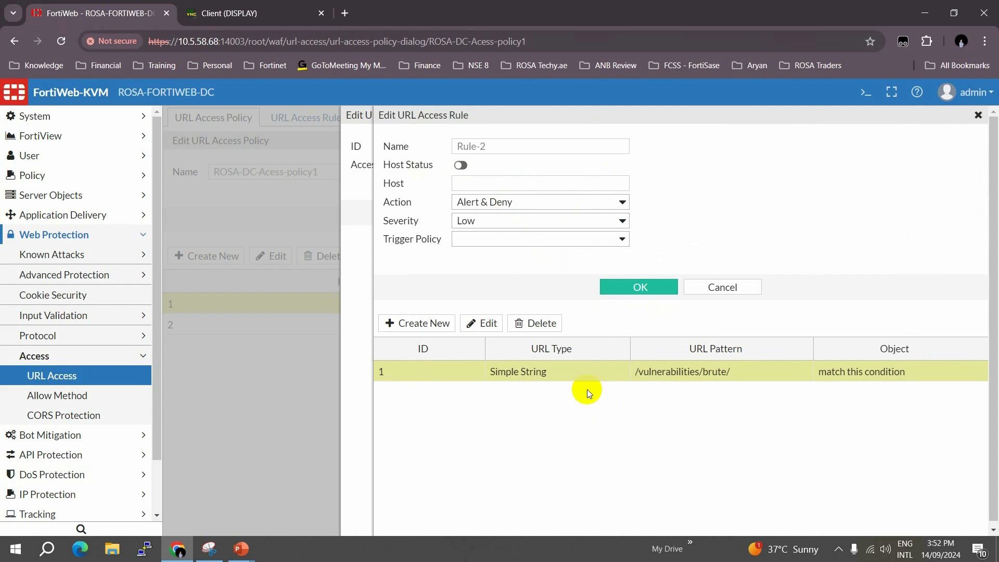
pyautogui.click(521, 200)
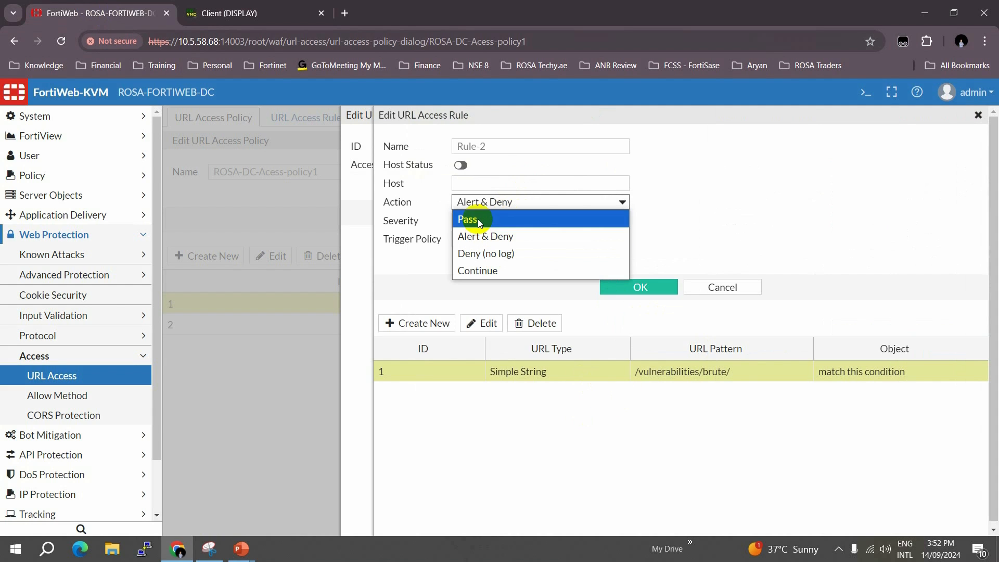
pyautogui.click(477, 219)
pyautogui.click(504, 203)
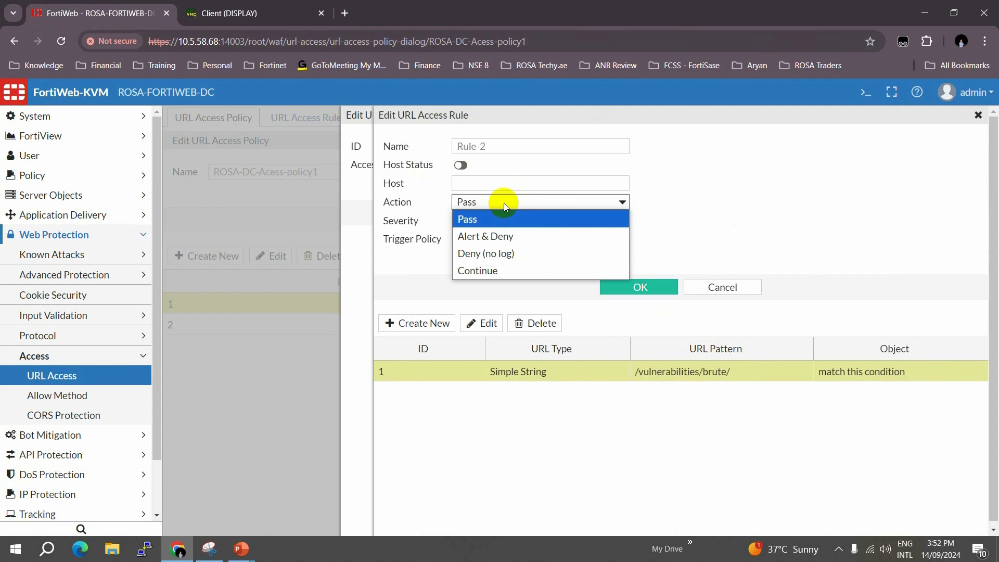
pyautogui.click(506, 270)
pyautogui.click(650, 288)
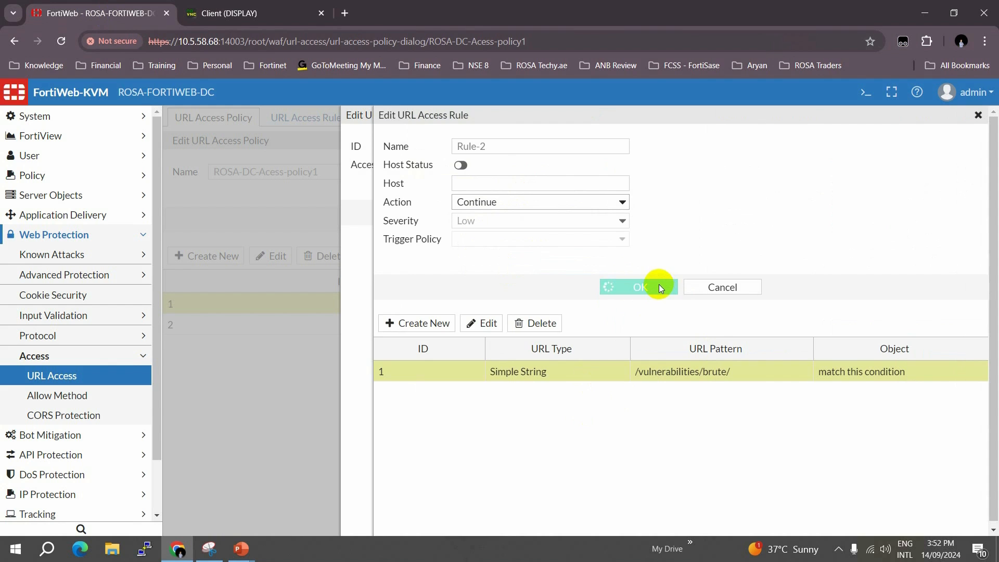
pyautogui.click(697, 316)
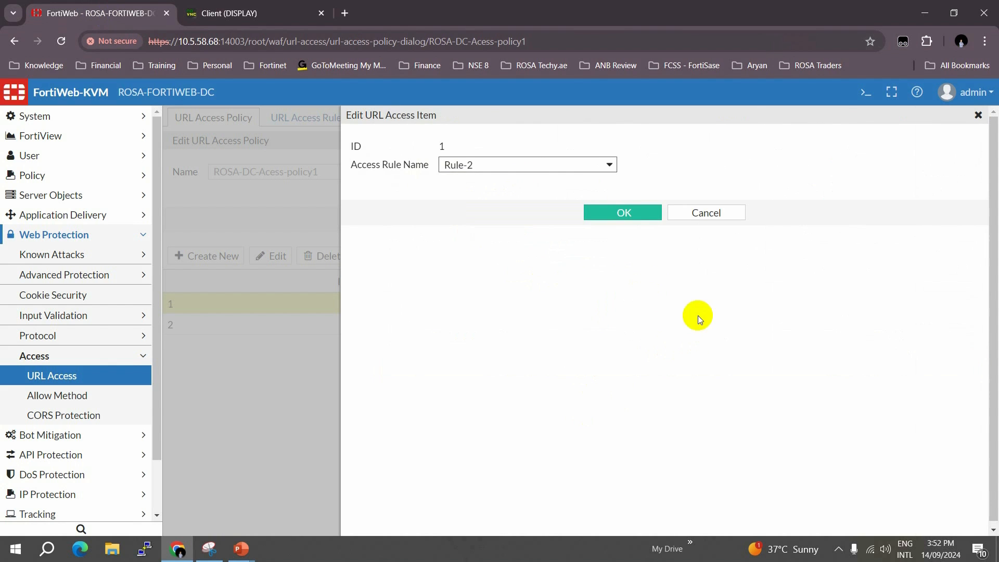
pyautogui.click(706, 214)
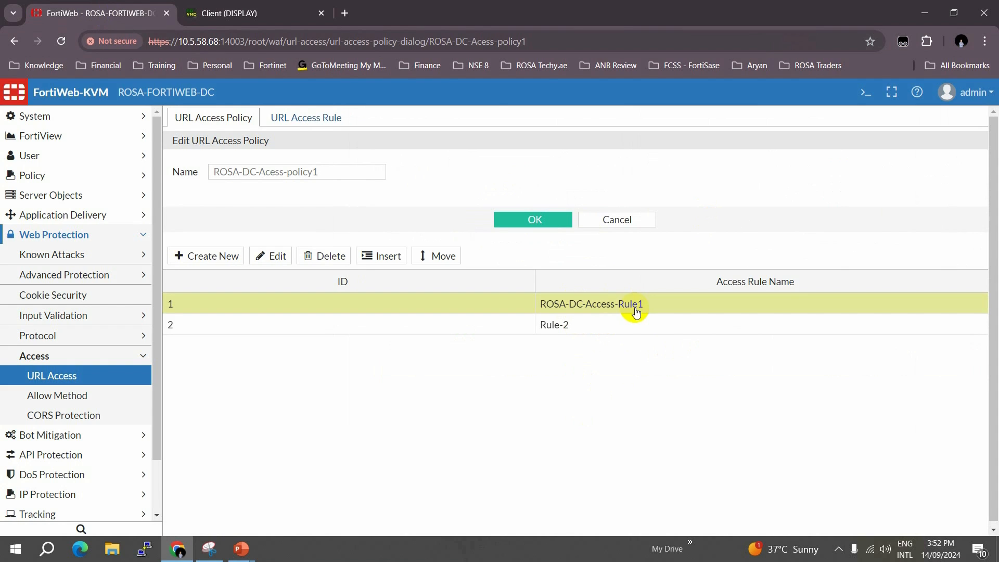
# Open the policy's second entry and examine Rule-2's action and URL condition
pyautogui.click(589, 332)
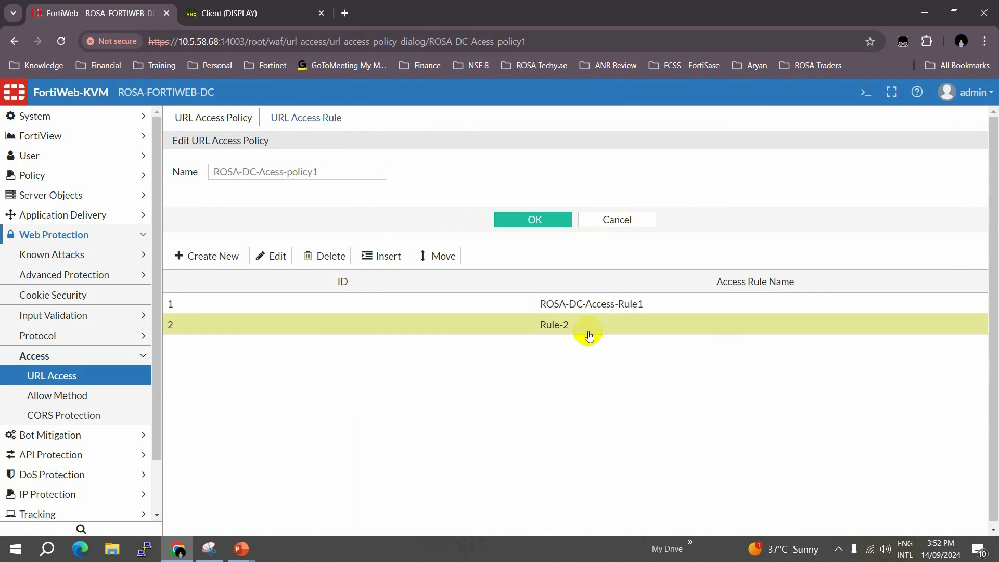
pyautogui.doubleClick(556, 329)
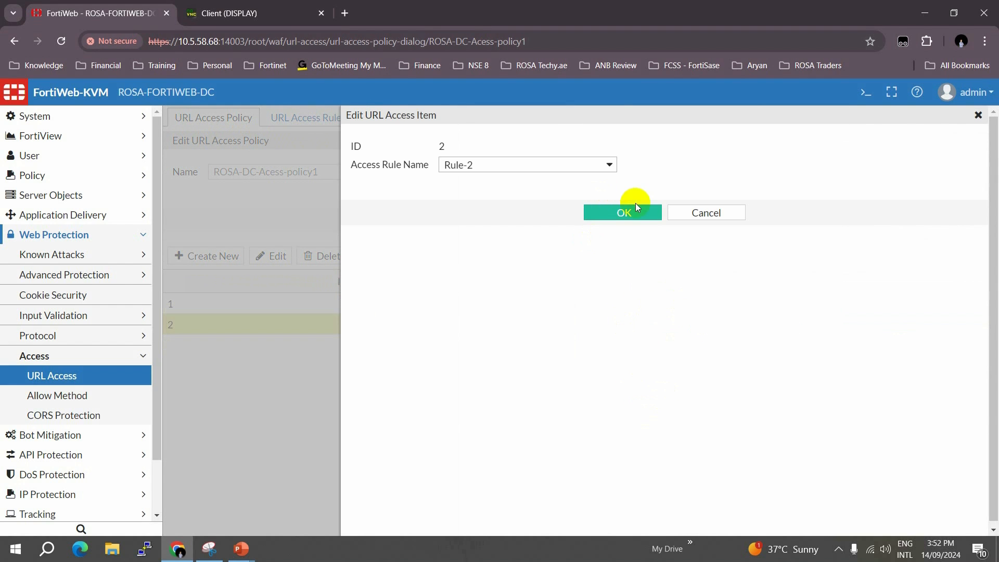
pyautogui.click(604, 176)
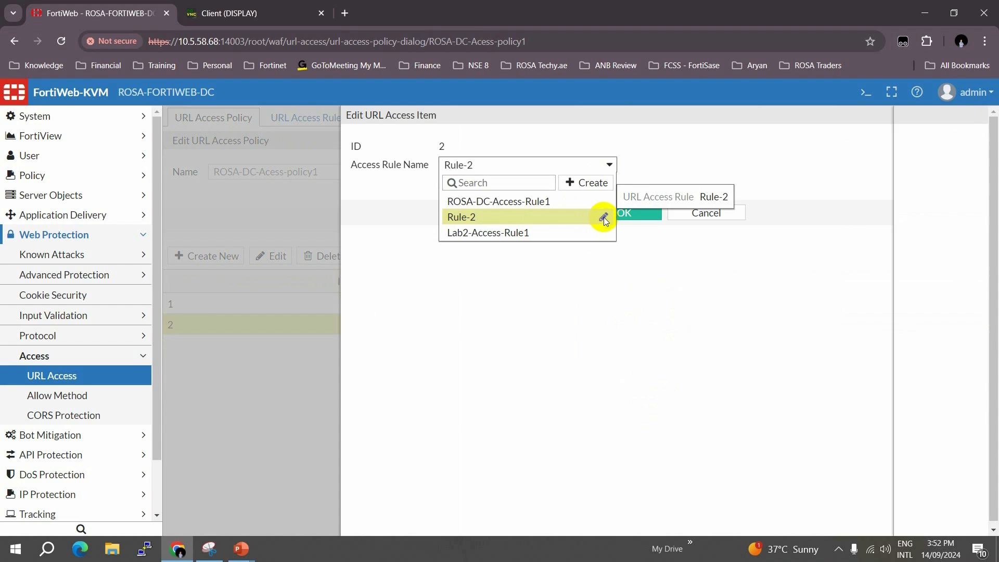
pyautogui.click(604, 217)
pyautogui.click(720, 381)
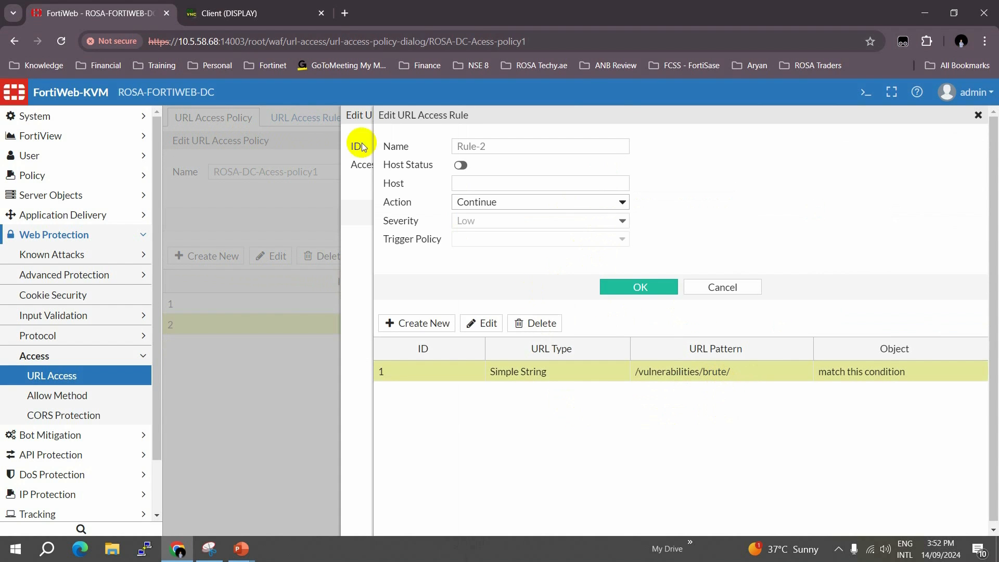
# Switch to the client display, reload the /vulnerabilities/brute page, and browse to 10.66.66.11/setup.php to test access
pyautogui.moveTo(383, 202); pyautogui.dragTo(449, 207)
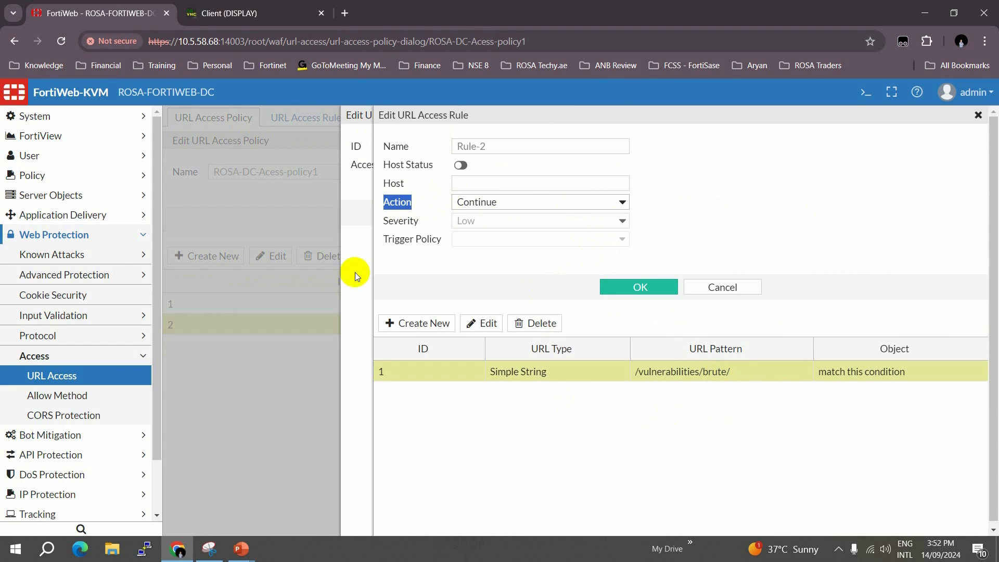
pyautogui.click(249, 13)
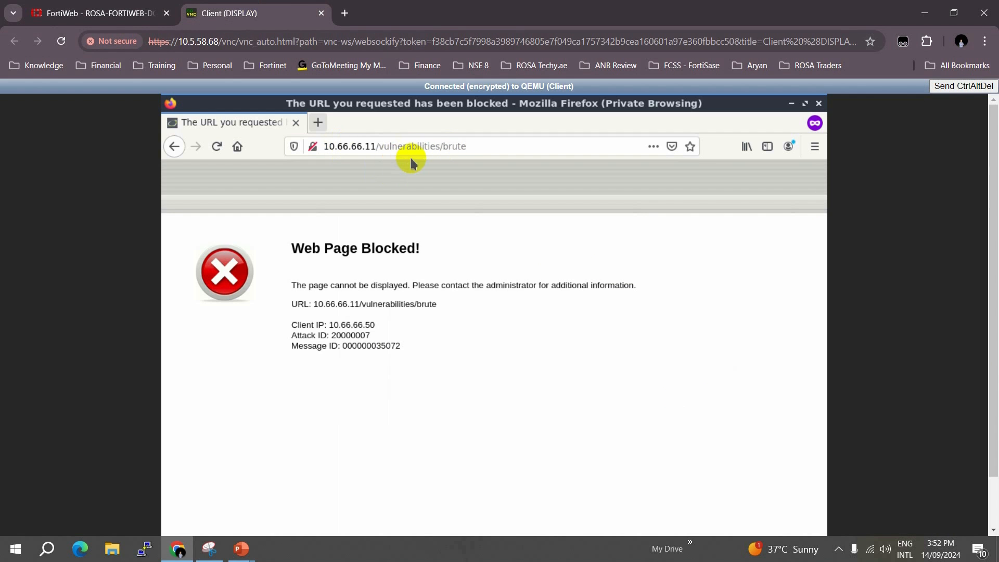
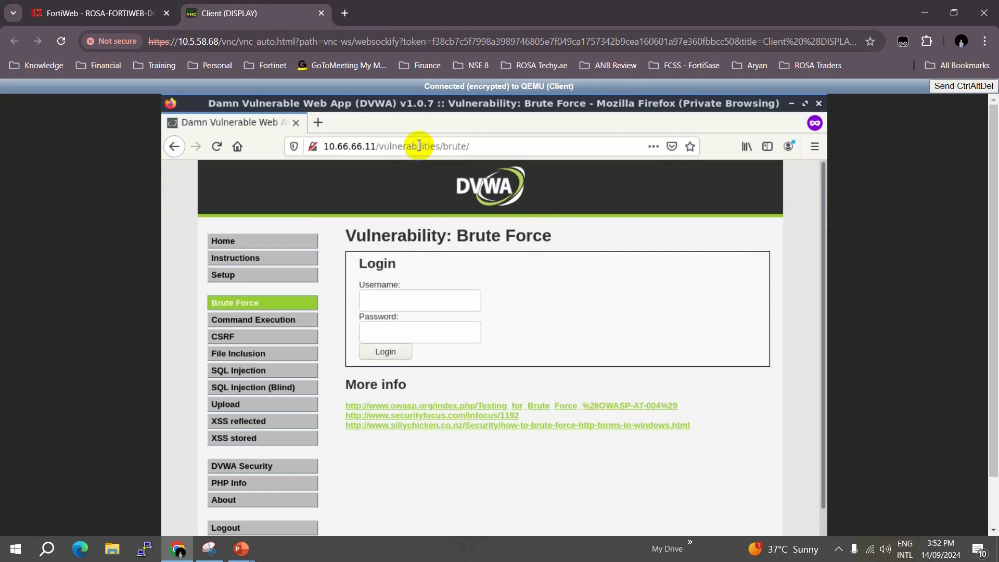
pyautogui.moveTo(378, 146); pyautogui.dragTo(506, 148)
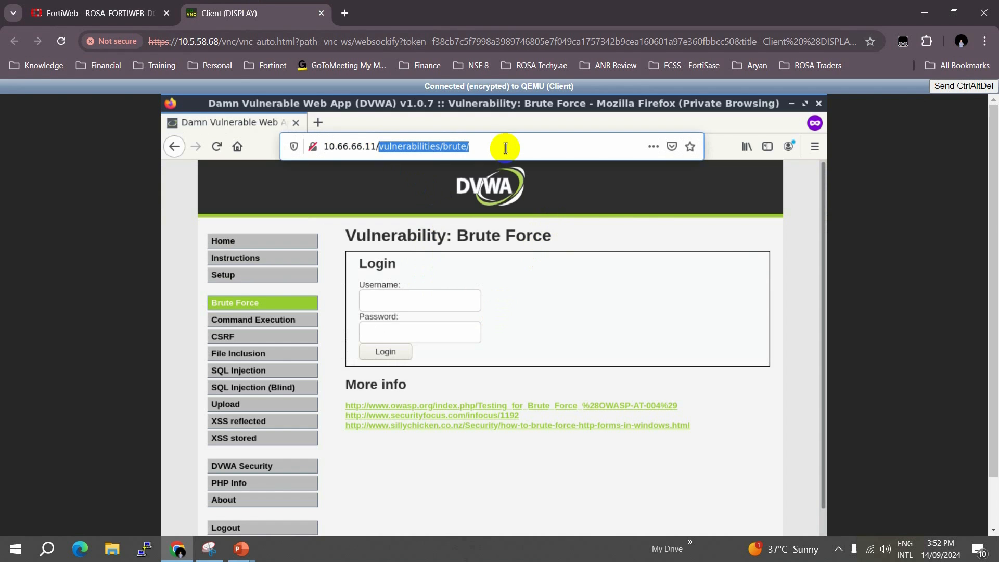
pyautogui.write('setup.ph')
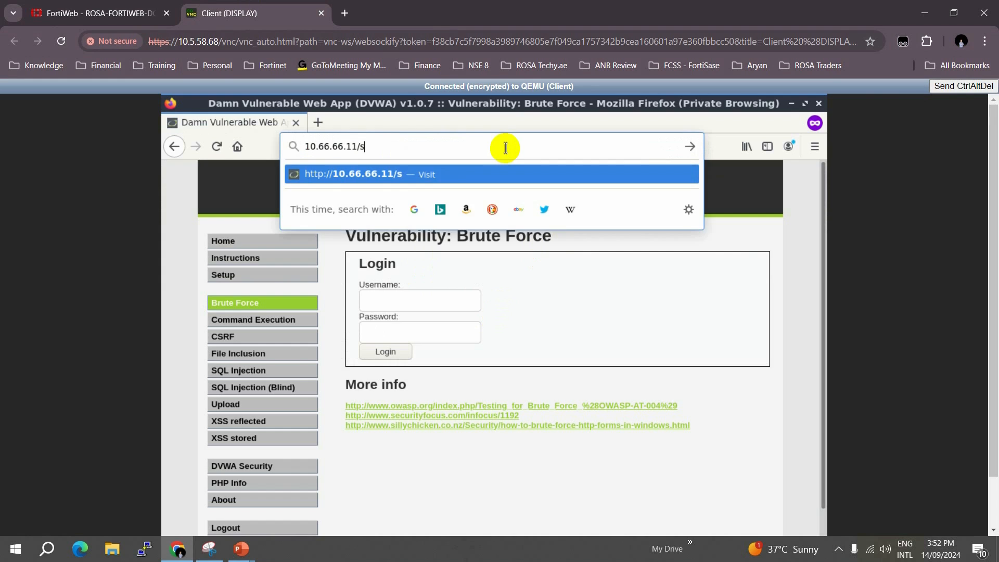
pyautogui.write('p')
pyautogui.press('Return')
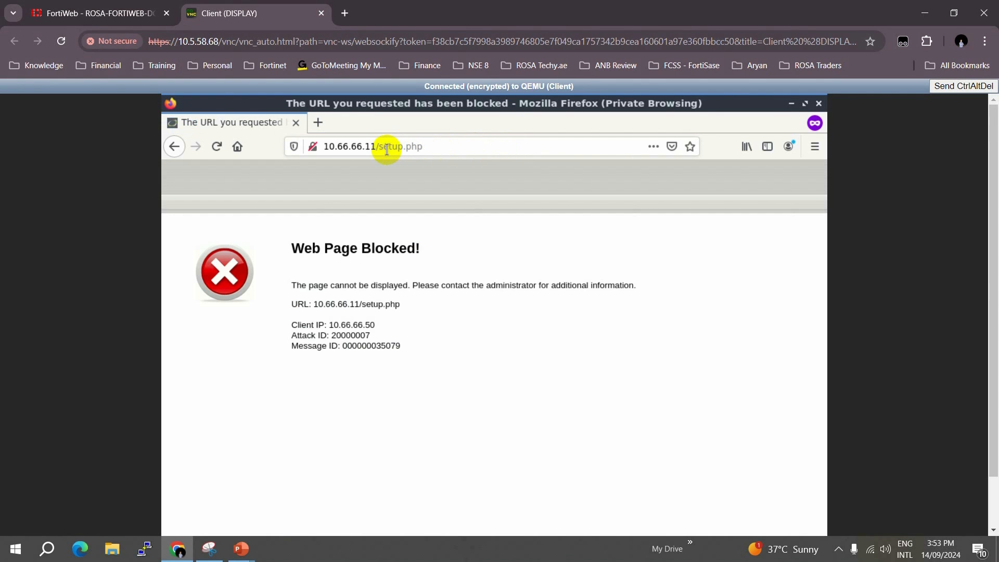
# Browse to 10.66.66.11/index.php on the client to test access to the DVWA home page
pyautogui.click(376, 150)
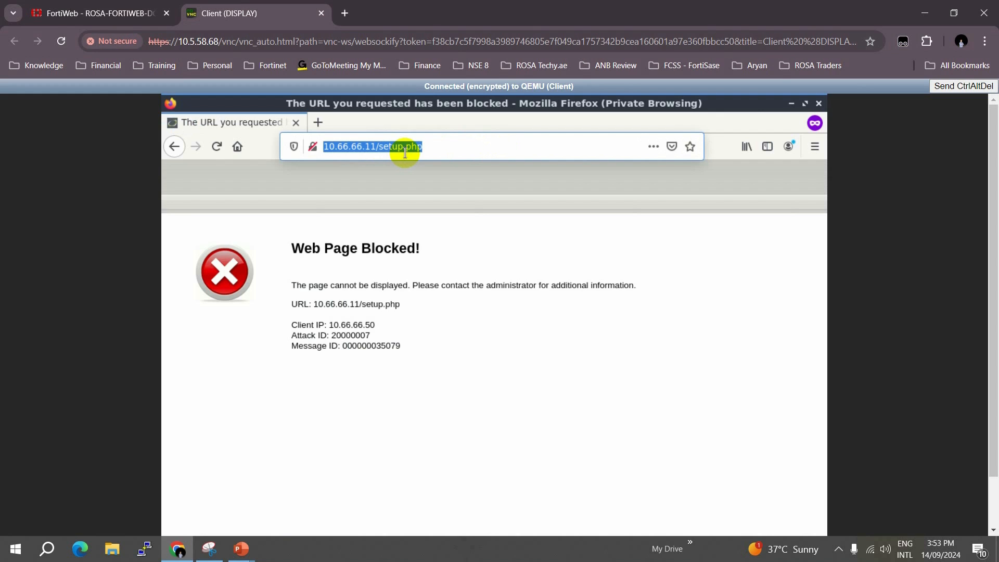
pyautogui.press('End')
pyautogui.press('BackSpace')
pyautogui.press('BackSpace')
pyautogui.press('BackSpace')
pyautogui.press('BackSpace')
pyautogui.press('BackSpace')
pyautogui.press('BackSpace')
pyautogui.press('BackSpace')
pyautogui.press('BackSpace')
pyautogui.press('BackSpace')
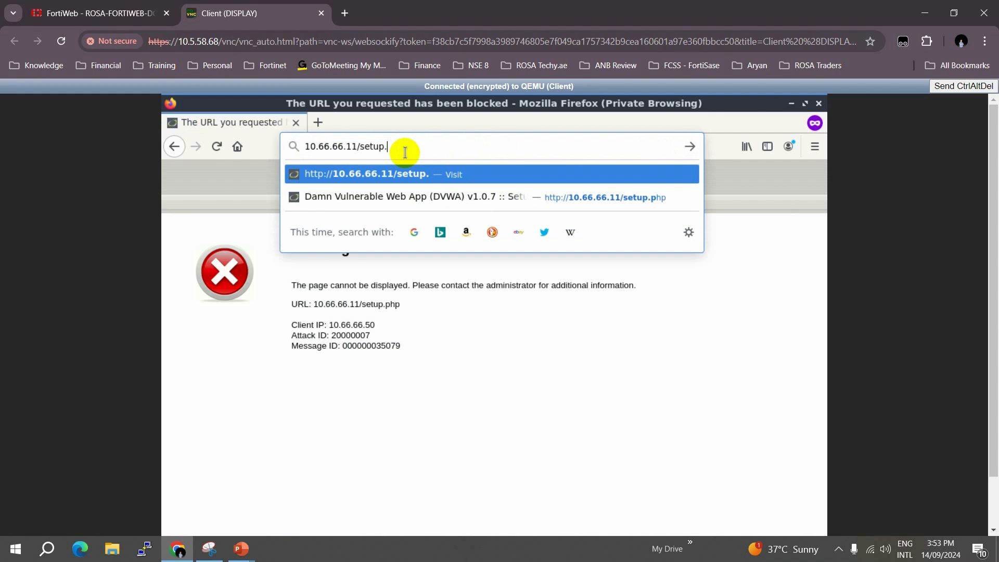
pyautogui.press('BackSpace')
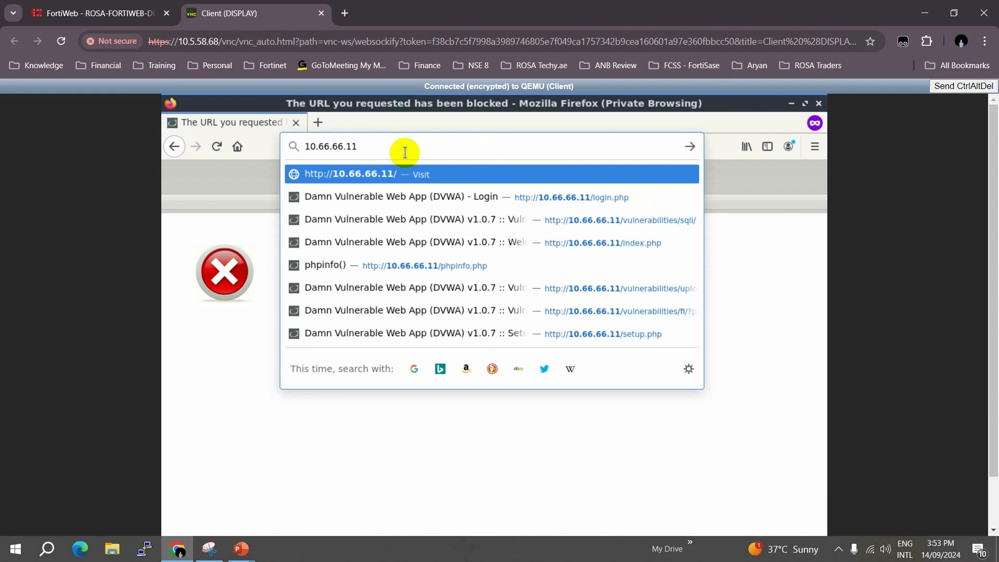
pyautogui.press('Down')
pyautogui.press('Down')
pyautogui.press('Down')
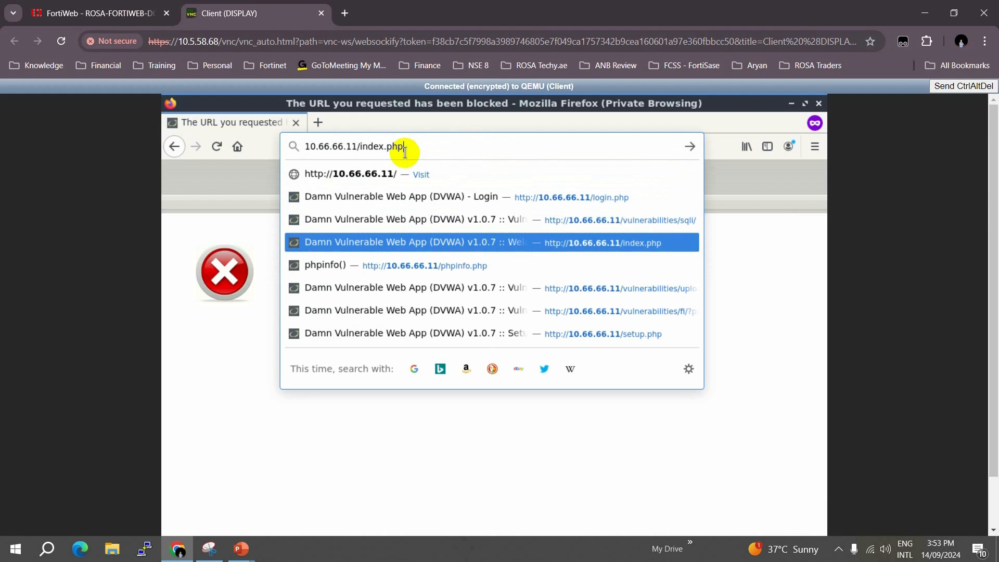
pyautogui.press('Return')
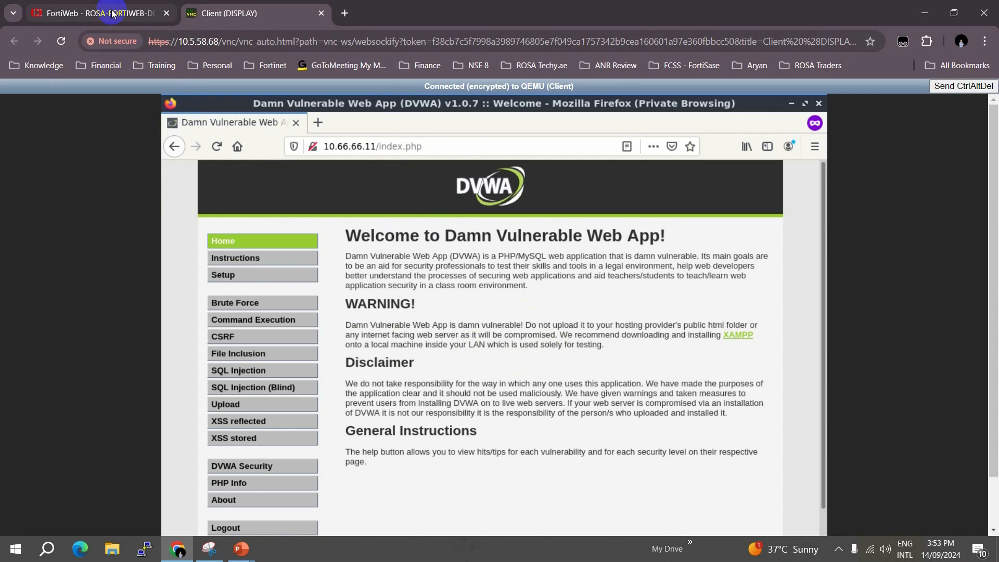
# Return to FortiWeb and cancel the Rule-2 editor and the policy's second entry without changes
pyautogui.moveTo(112, 13)
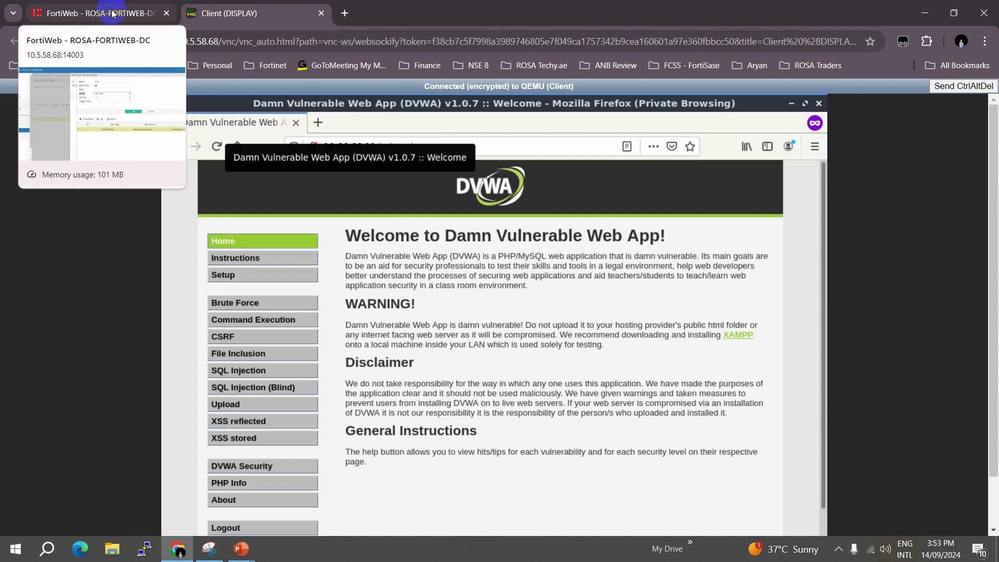
pyautogui.click(112, 14)
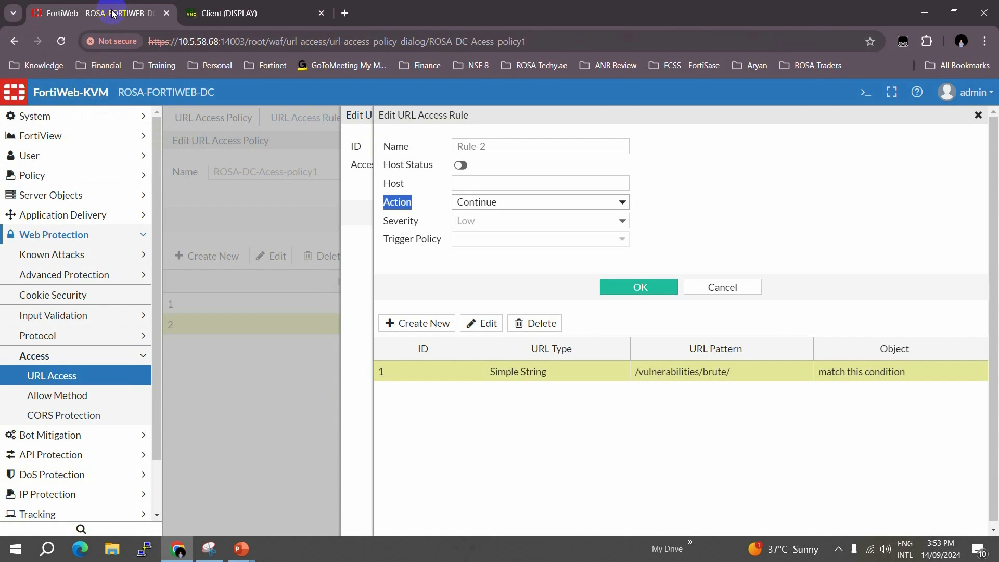
pyautogui.click(720, 296)
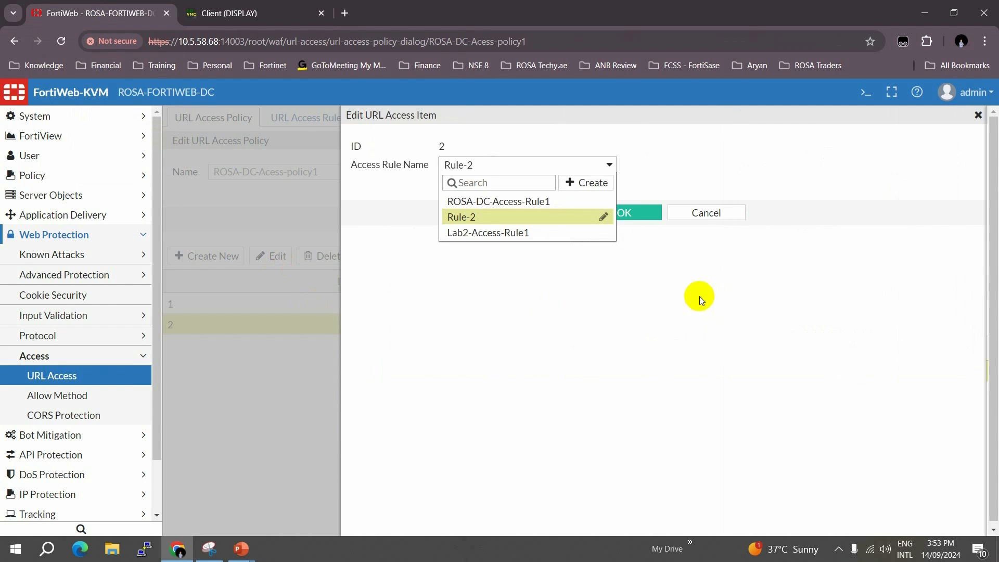
pyautogui.click(710, 210)
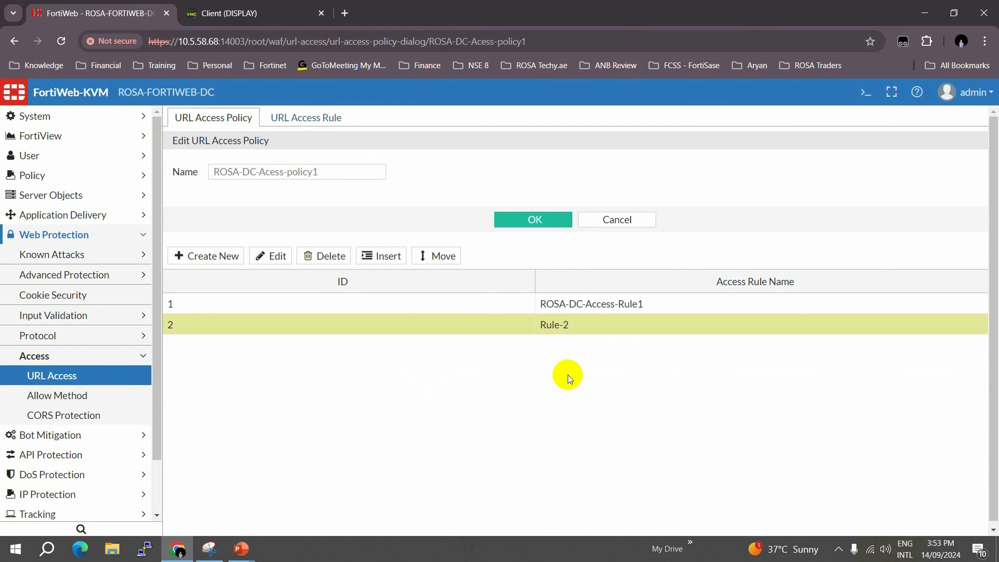
# Review the actions in the URL access rule list, and select ROSA-DC-Acess-policy1 in the URL access policy list
pyautogui.click(289, 122)
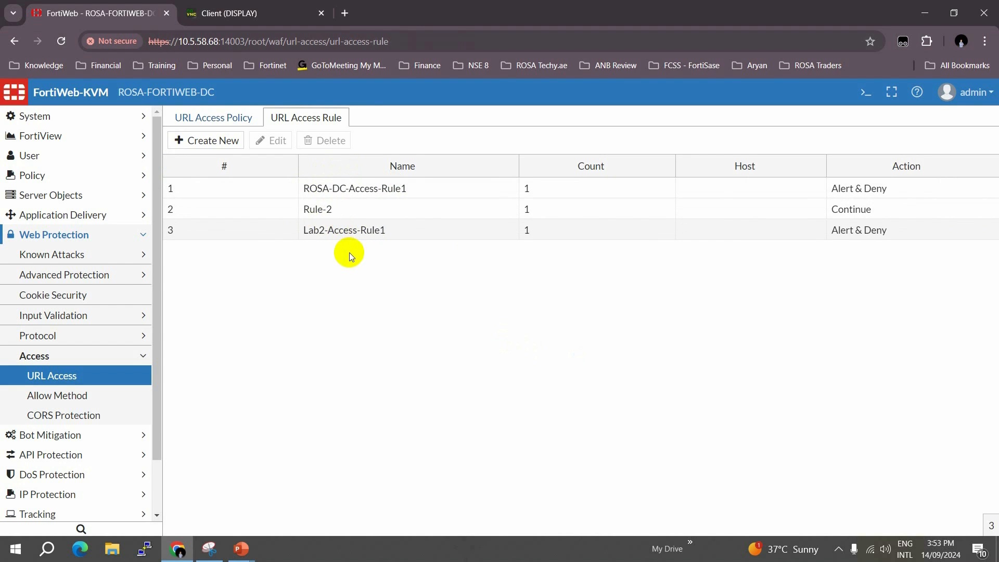
pyautogui.click(205, 118)
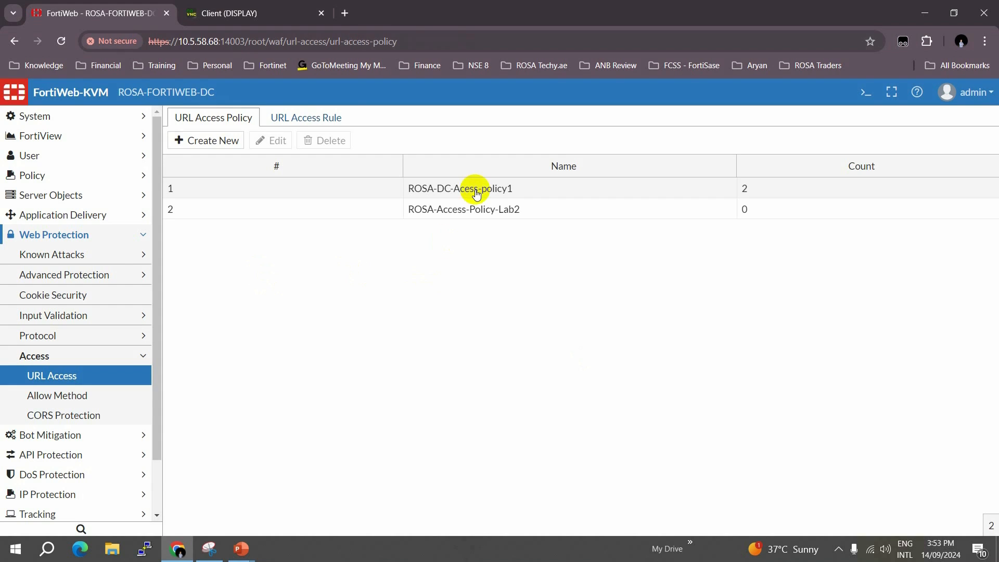
pyautogui.click(476, 192)
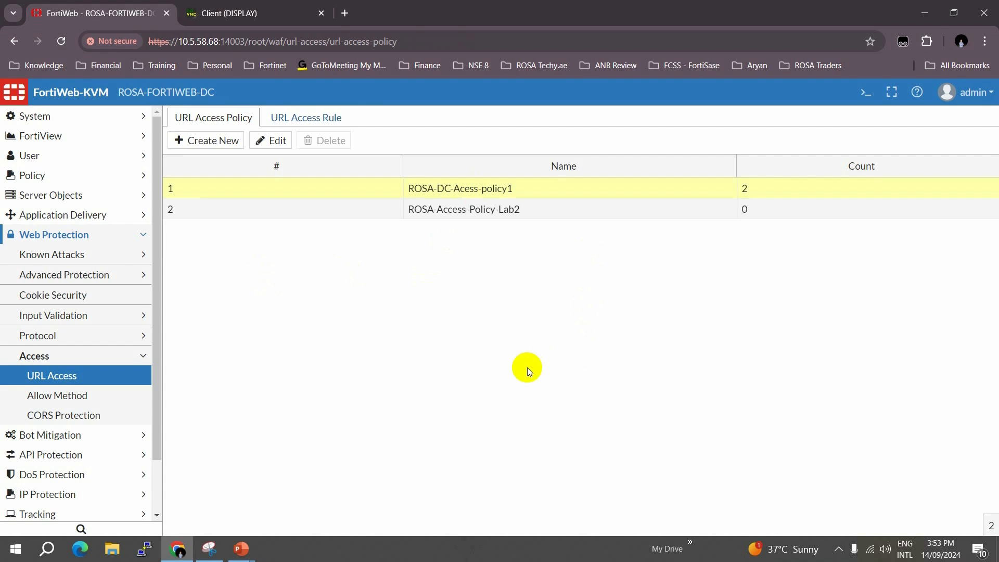
# Open the attack log under log access
pyautogui.scroll(-2, 88, 463)
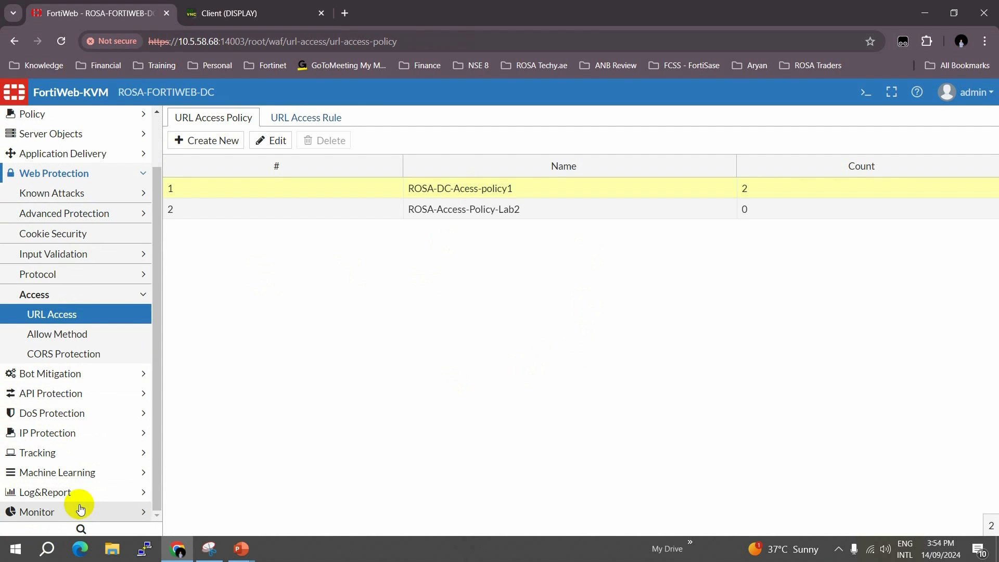
pyautogui.click(31, 492)
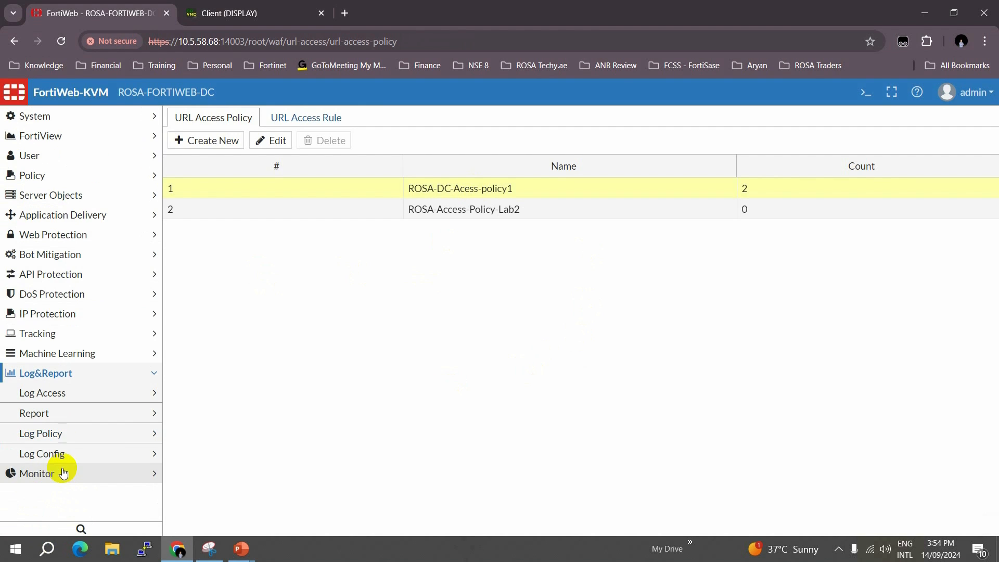
pyautogui.click(73, 396)
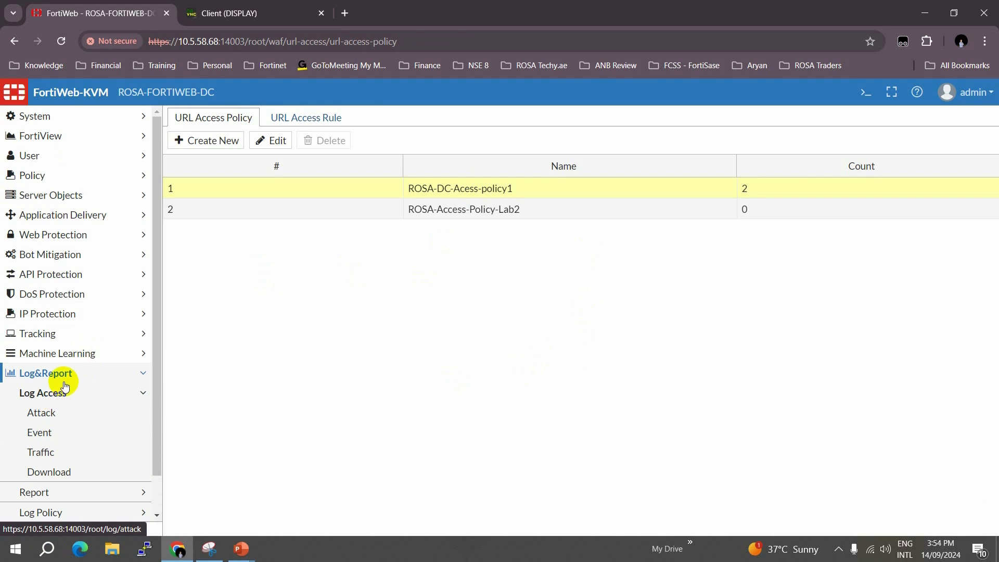
pyautogui.click(43, 411)
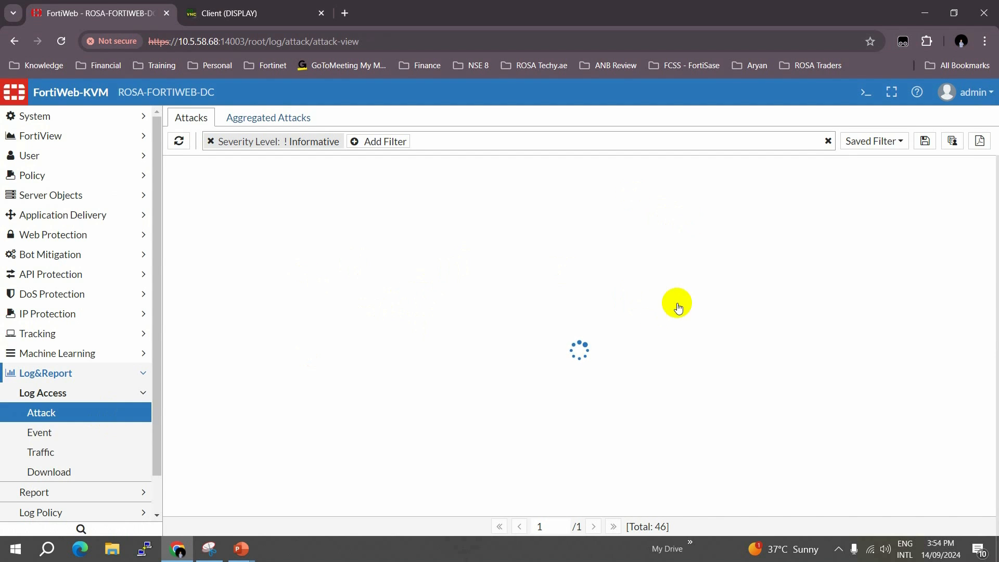
# Open the details of the 03:49:25 URL Access log entry for /vulnerabilities/brute/, examine its action, and close them
pyautogui.click(662, 215)
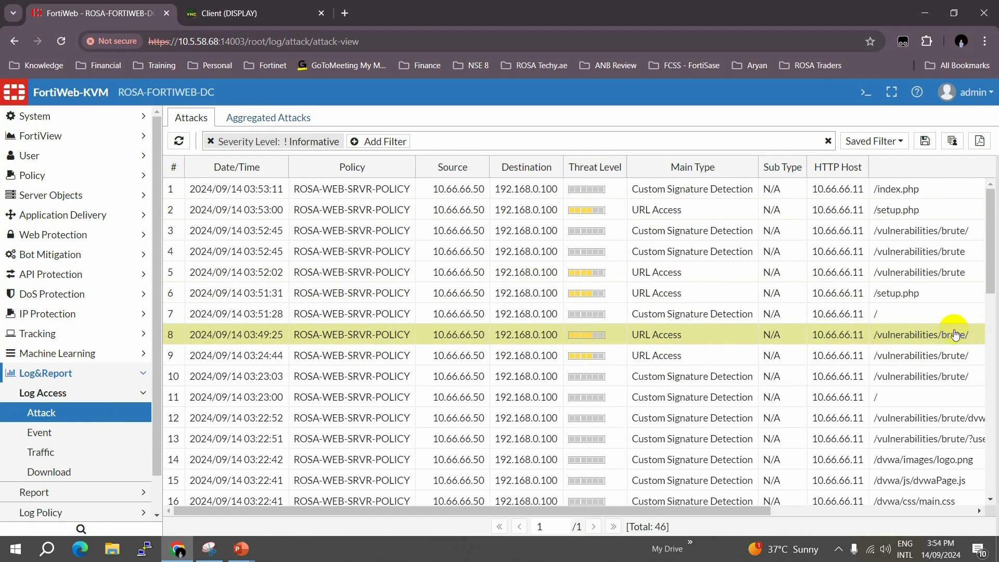
pyautogui.click(657, 335)
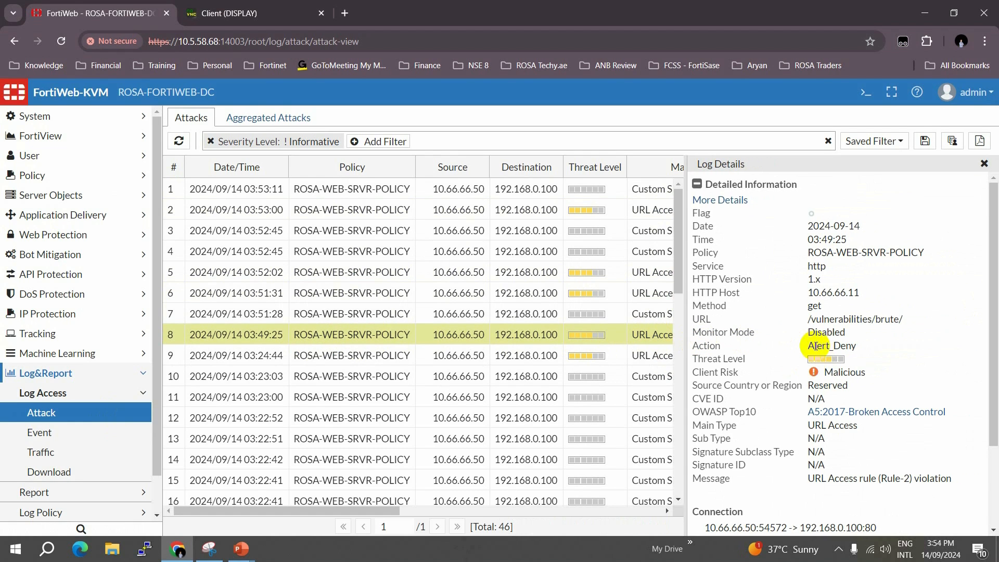
pyautogui.doubleClick(818, 345)
pyautogui.click(984, 163)
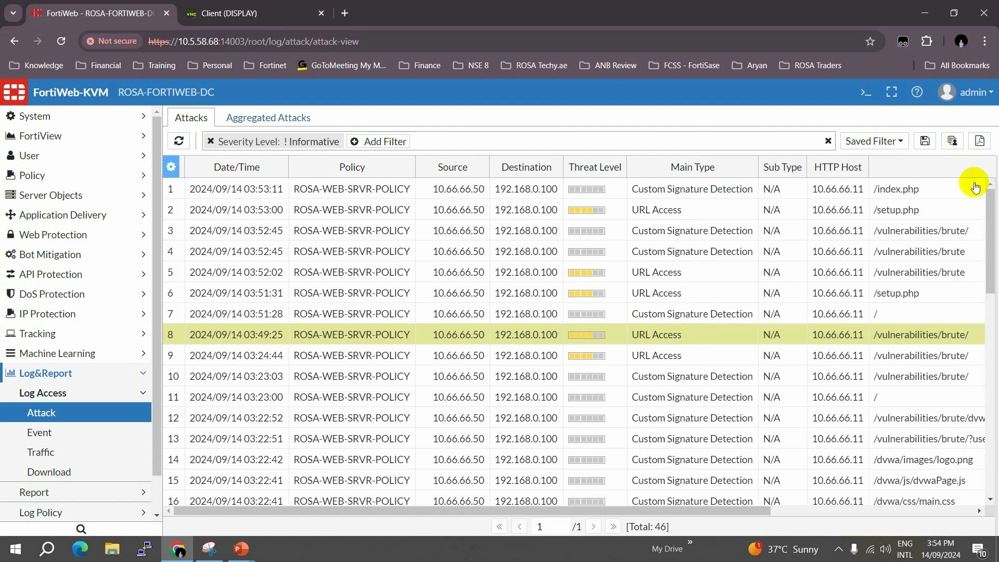
# Examine the actions in the 03:51:31 /setup.php and 03:52:02 /vulnerabilities/brute log details, and look through the remaining attack entries
pyautogui.click(703, 300)
pyautogui.moveTo(813, 346); pyautogui.dragTo(857, 346)
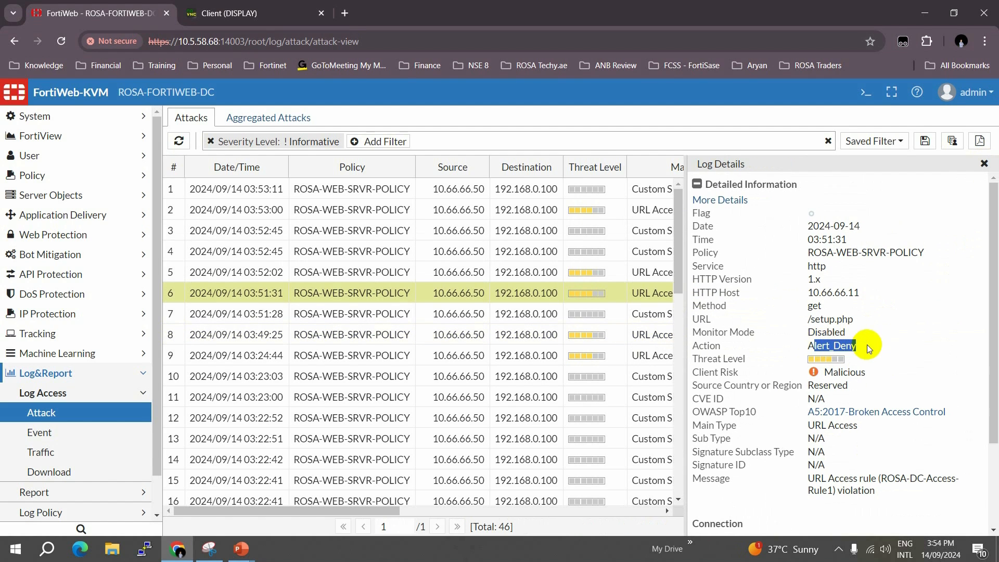
pyautogui.click(984, 164)
pyautogui.click(689, 272)
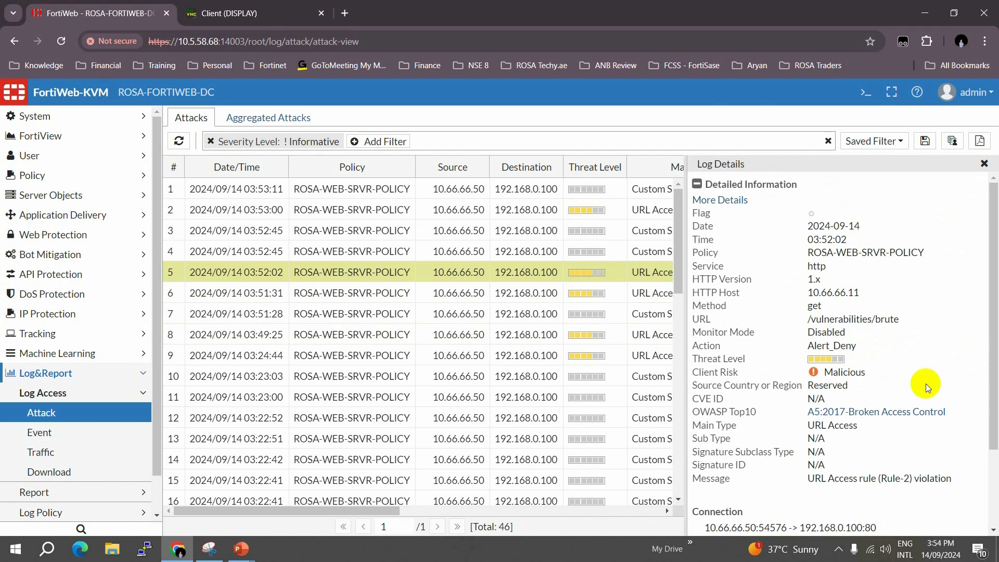
pyautogui.click(984, 164)
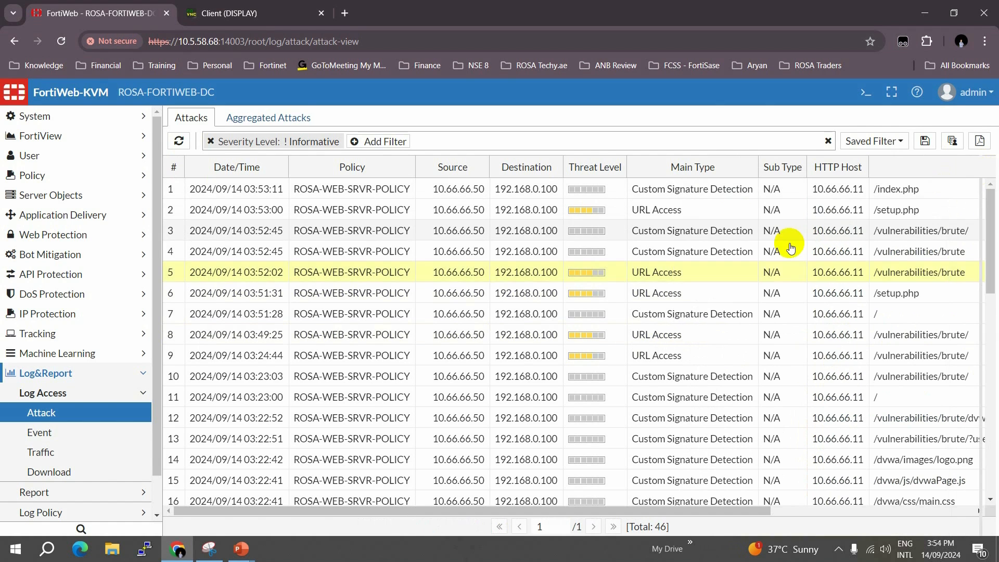
pyautogui.scroll(-10, 677, 370)
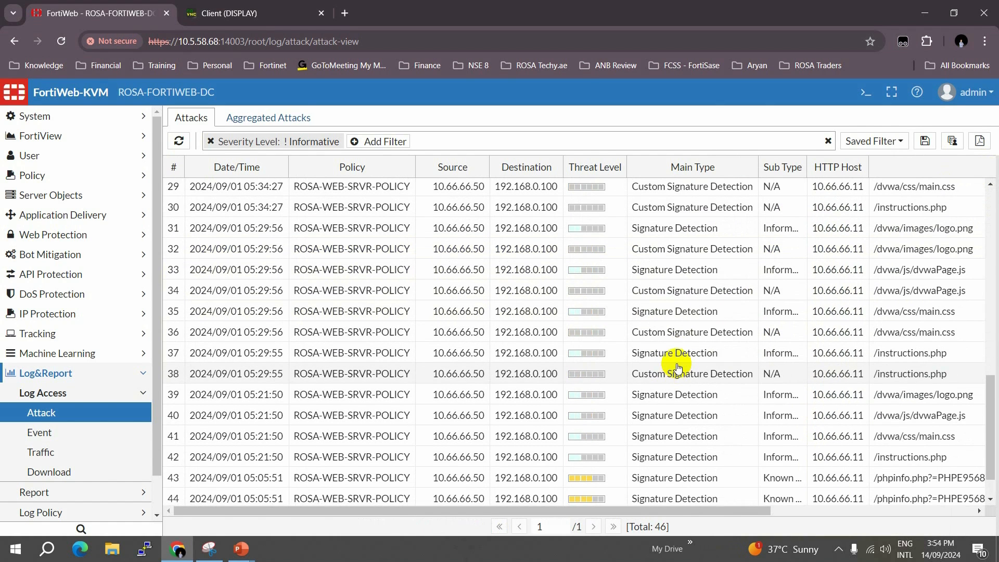
pyautogui.scroll(10, 676, 364)
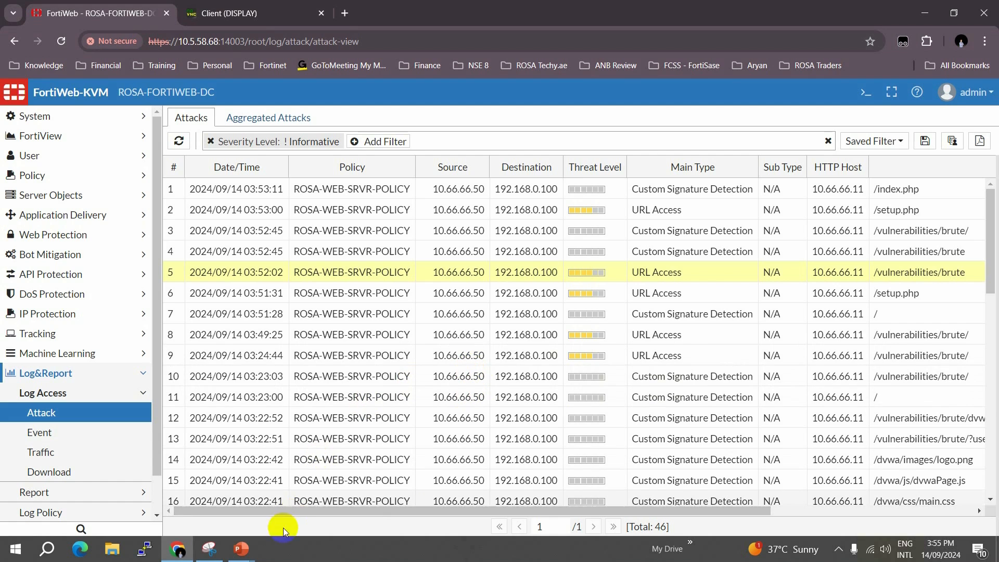
# Switch to the URL Access Policy presentation in PowerPoint and display slide 9 with the Rule-2 configuration
pyautogui.moveTo(241, 548)
pyautogui.click(175, 496)
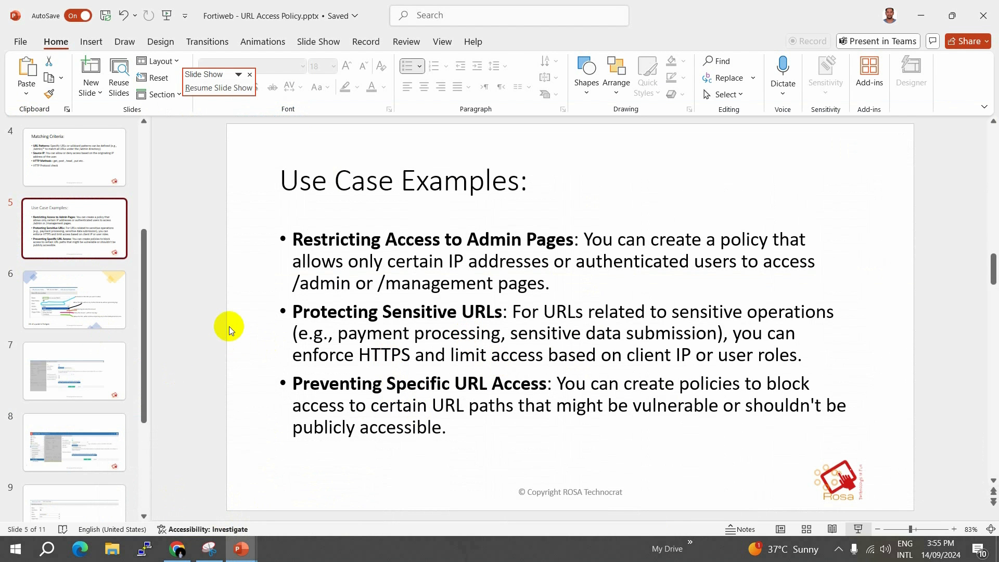
pyautogui.scroll(-3, 55, 330)
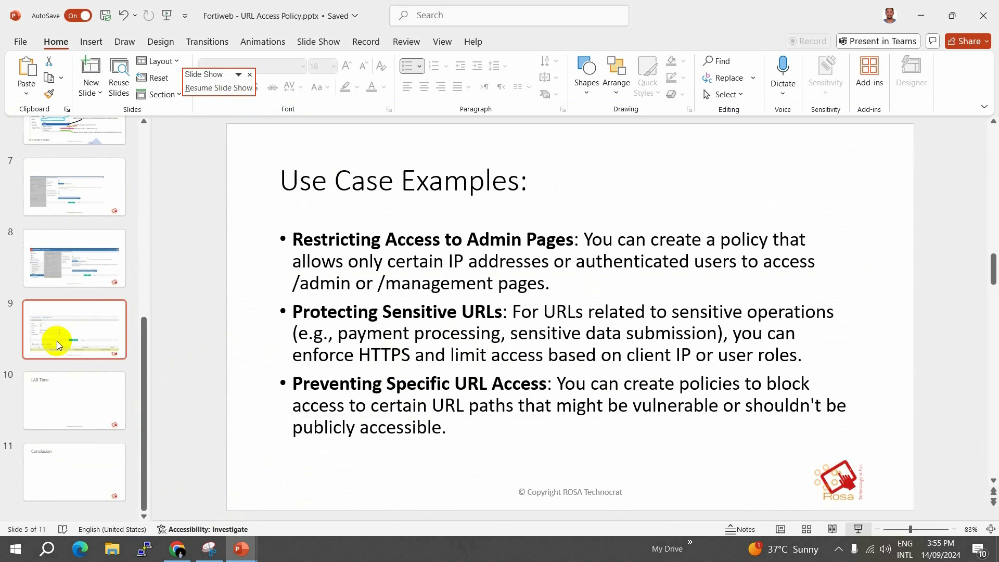
pyautogui.click(66, 345)
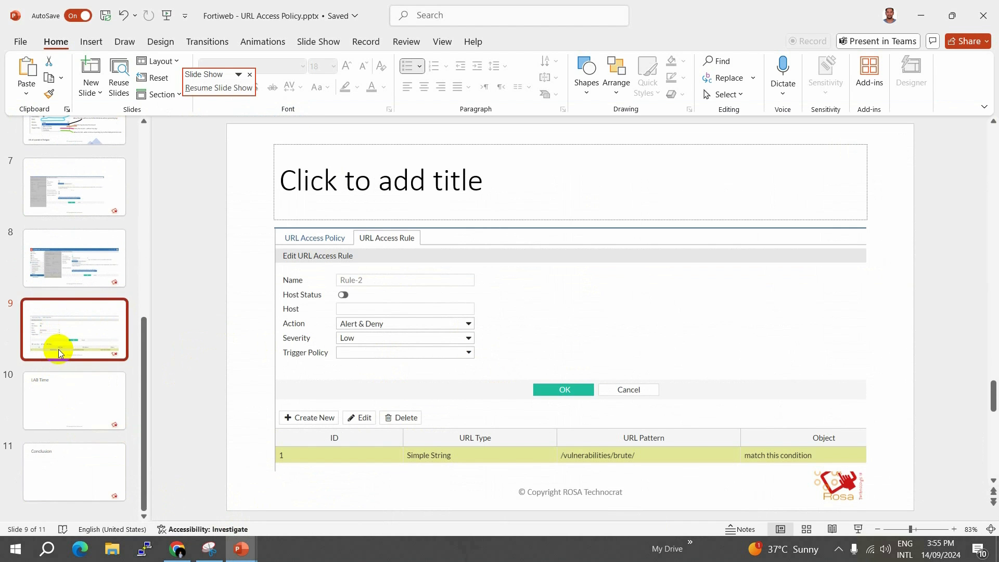